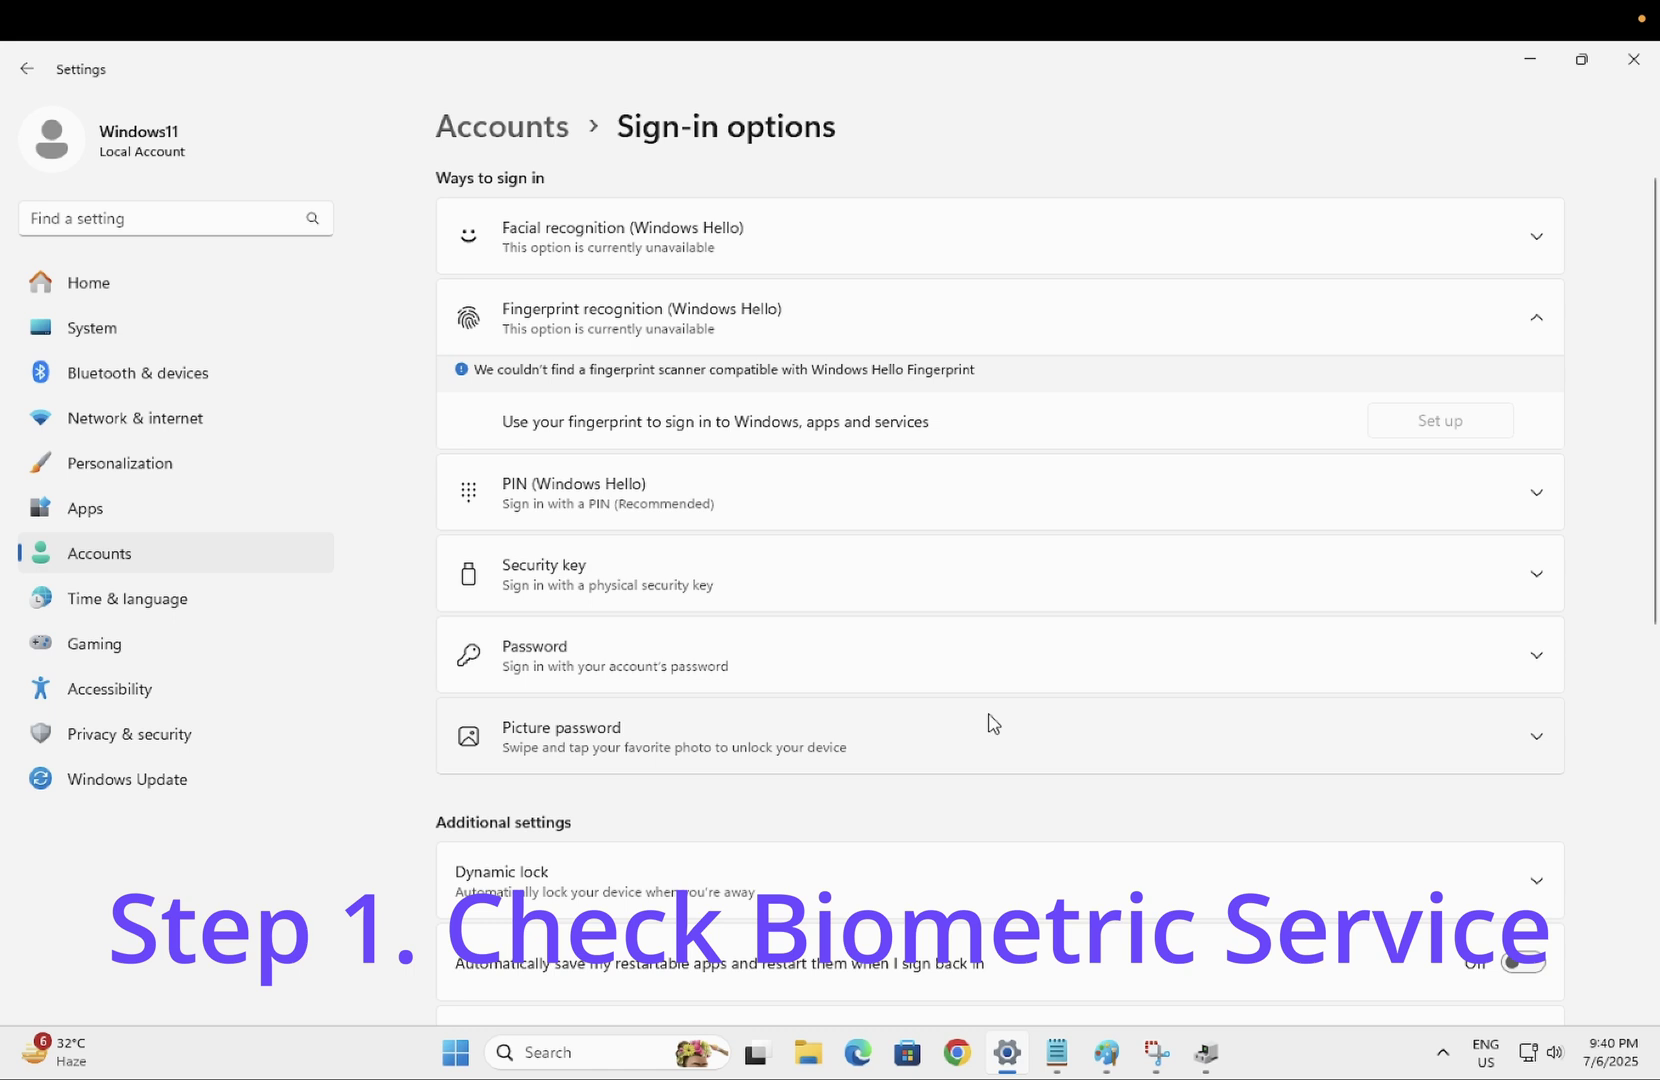
# Search for services.msc and open the Services console as administrator.
pyautogui.click(573, 1051)
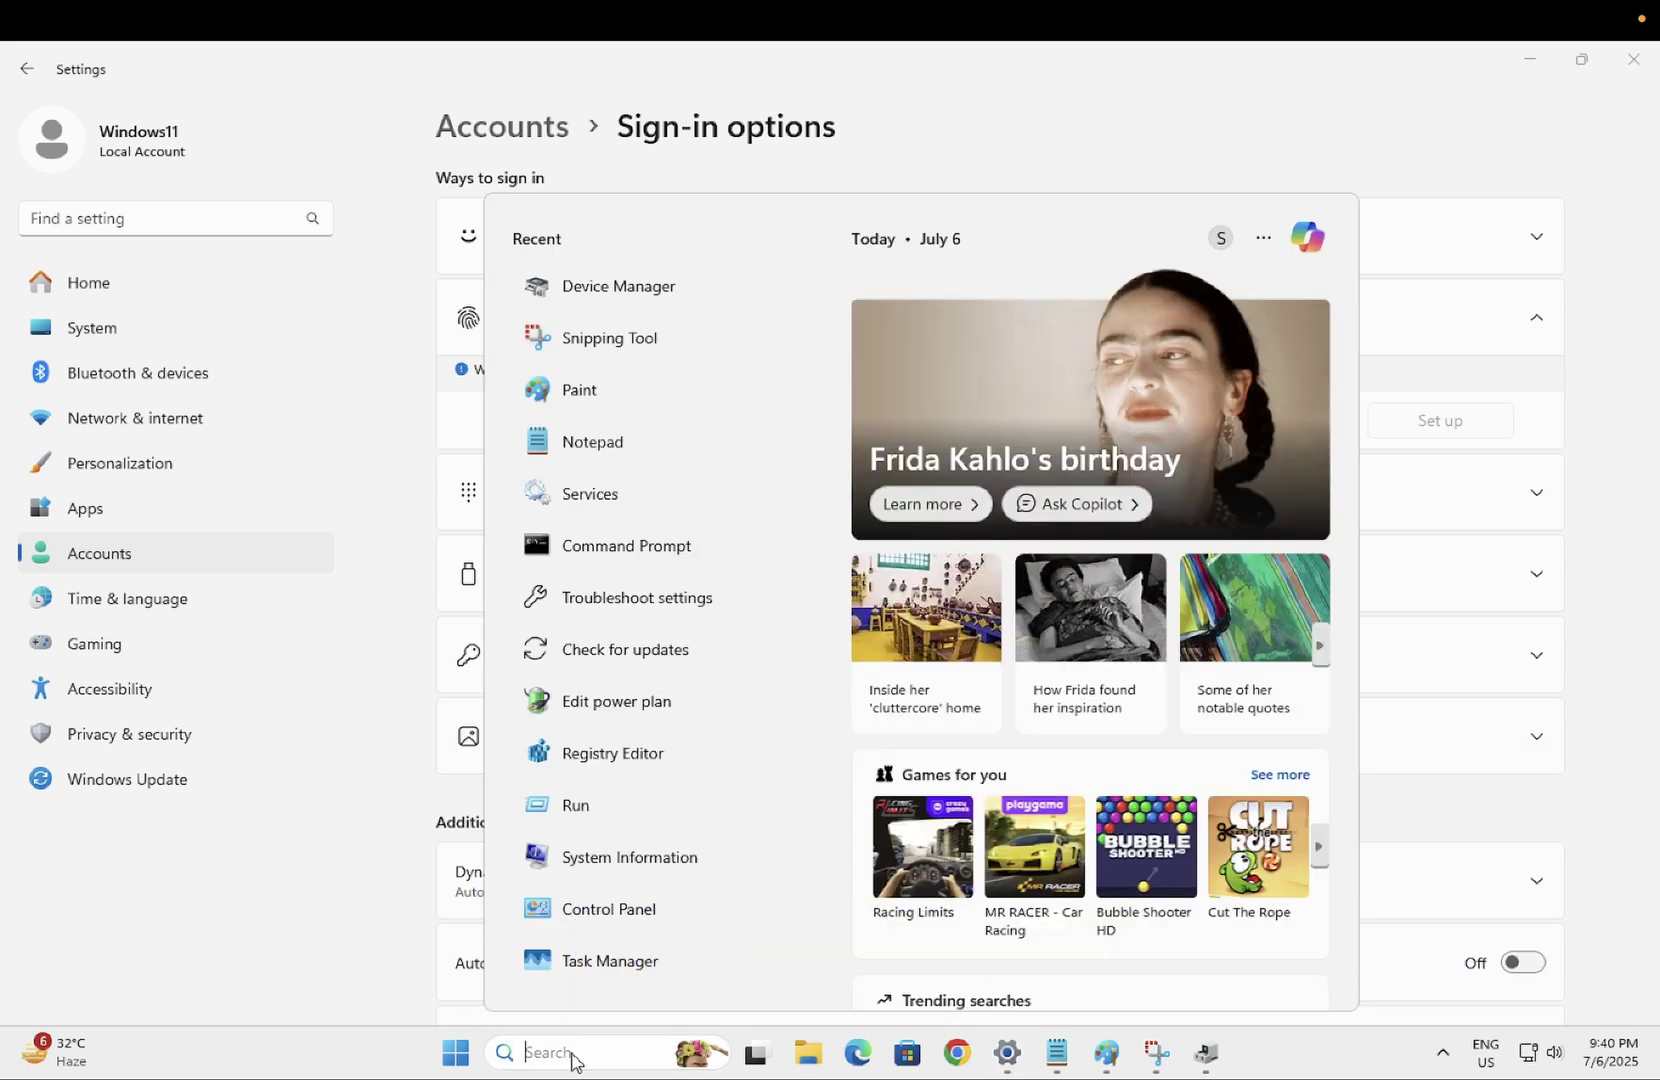
pyautogui.write('se')
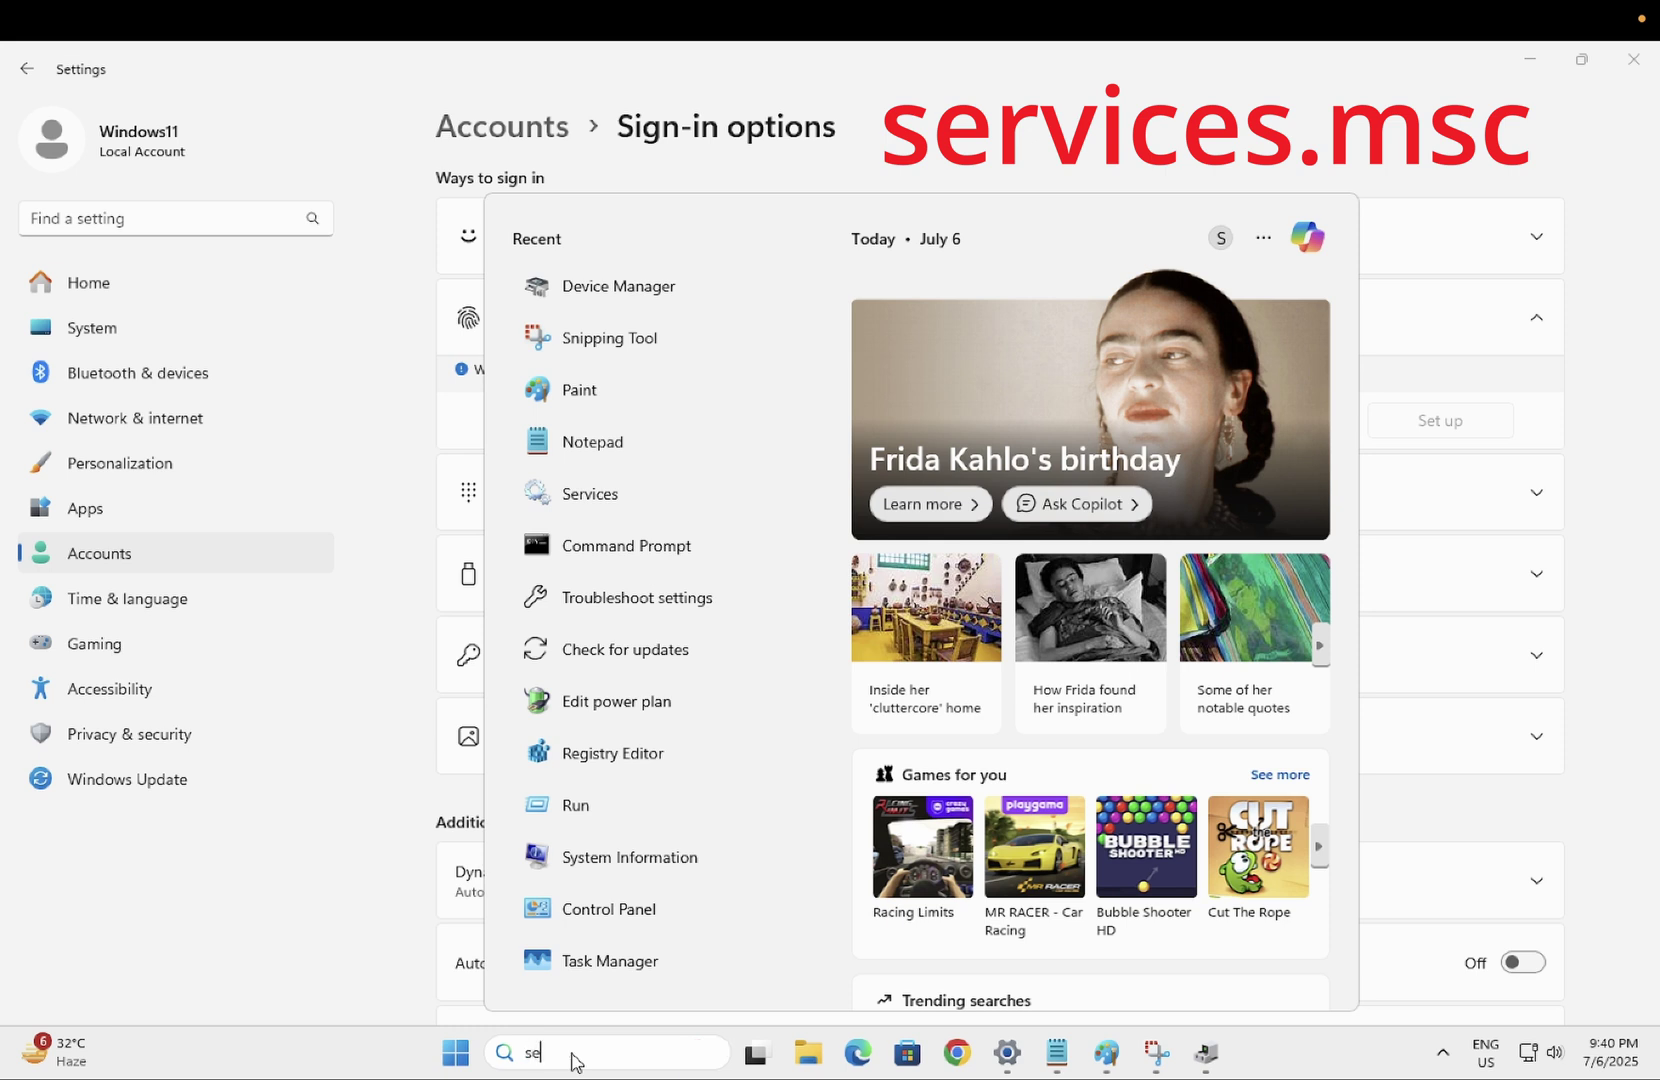
pyautogui.write('rvices.msc')
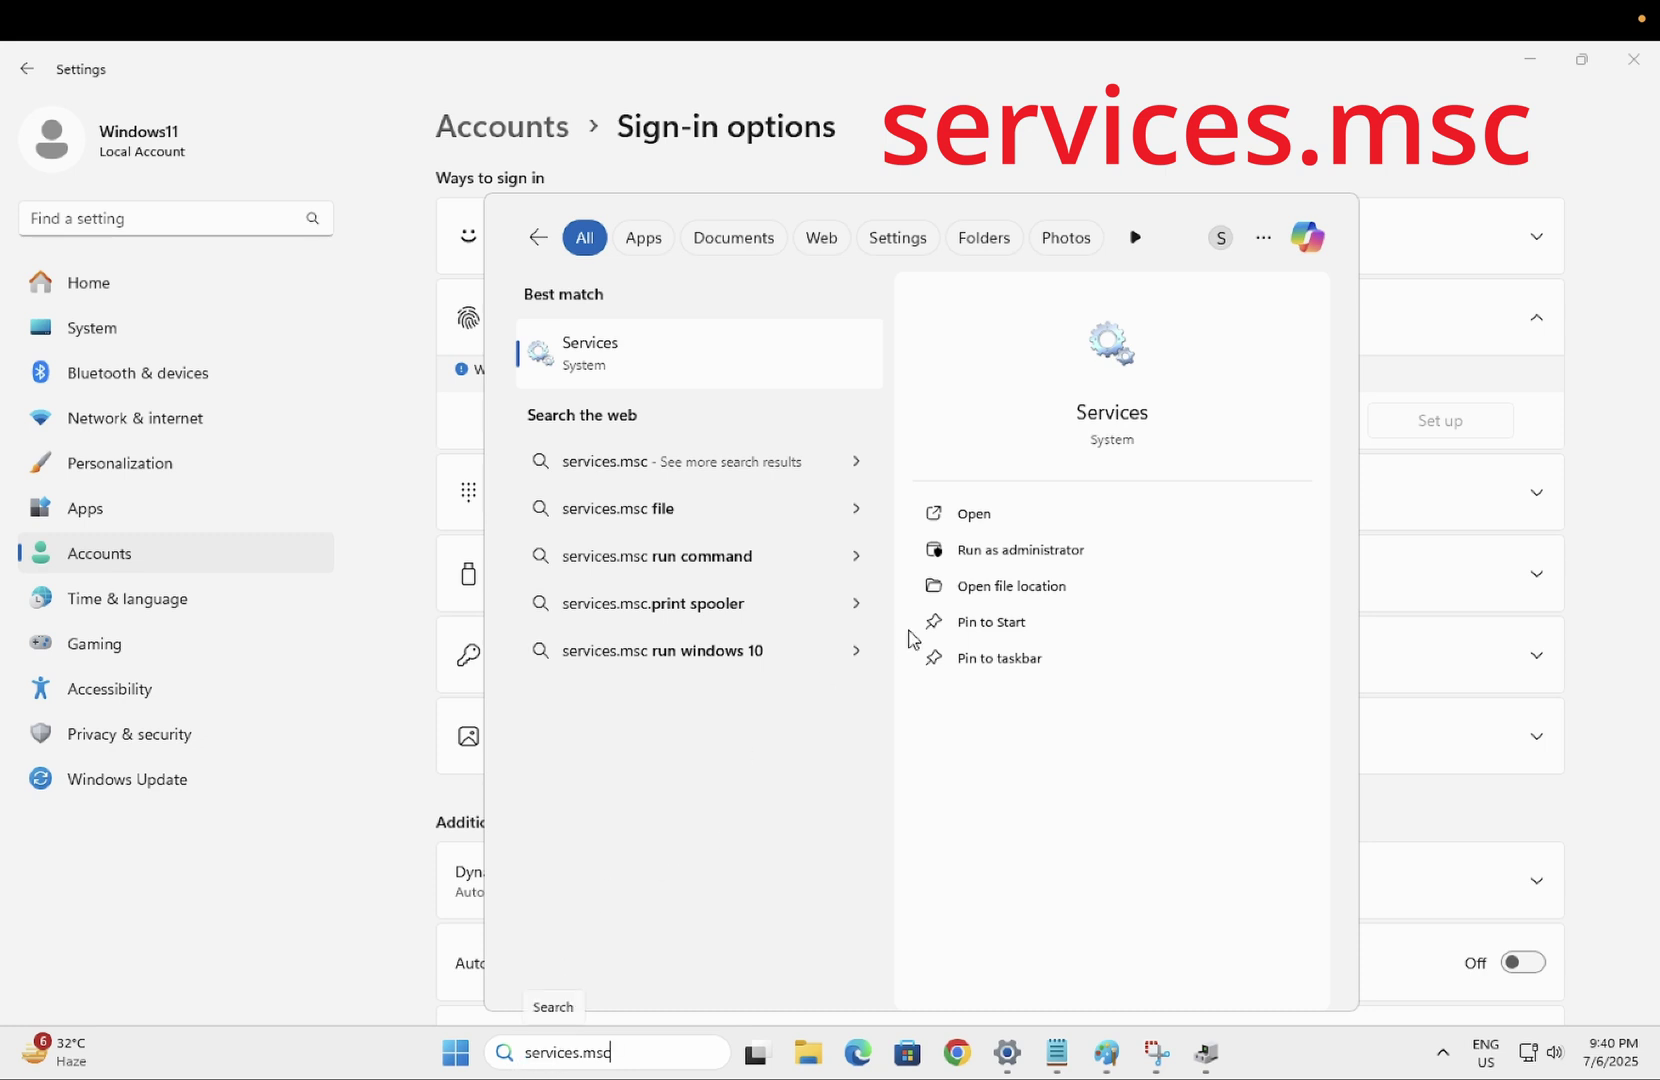
pyautogui.click(1023, 551)
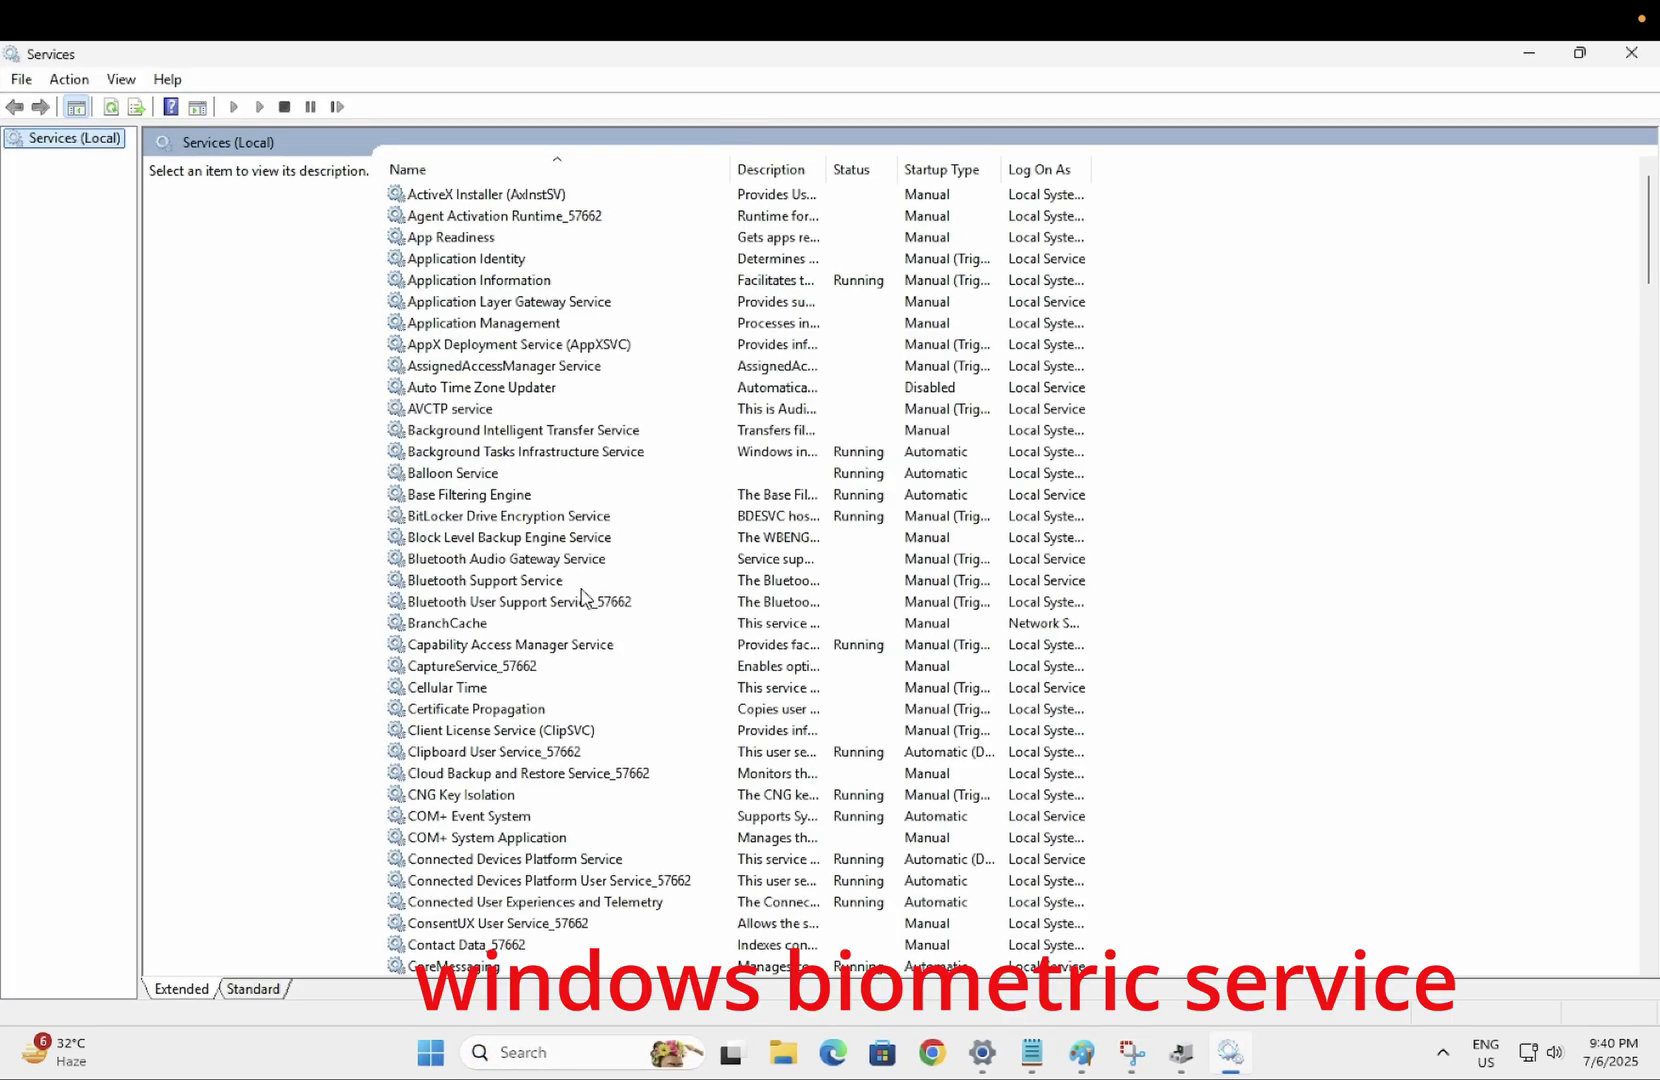
# Find Windows Biometric Service in the list of services and open its properties.
pyautogui.click(458, 458)
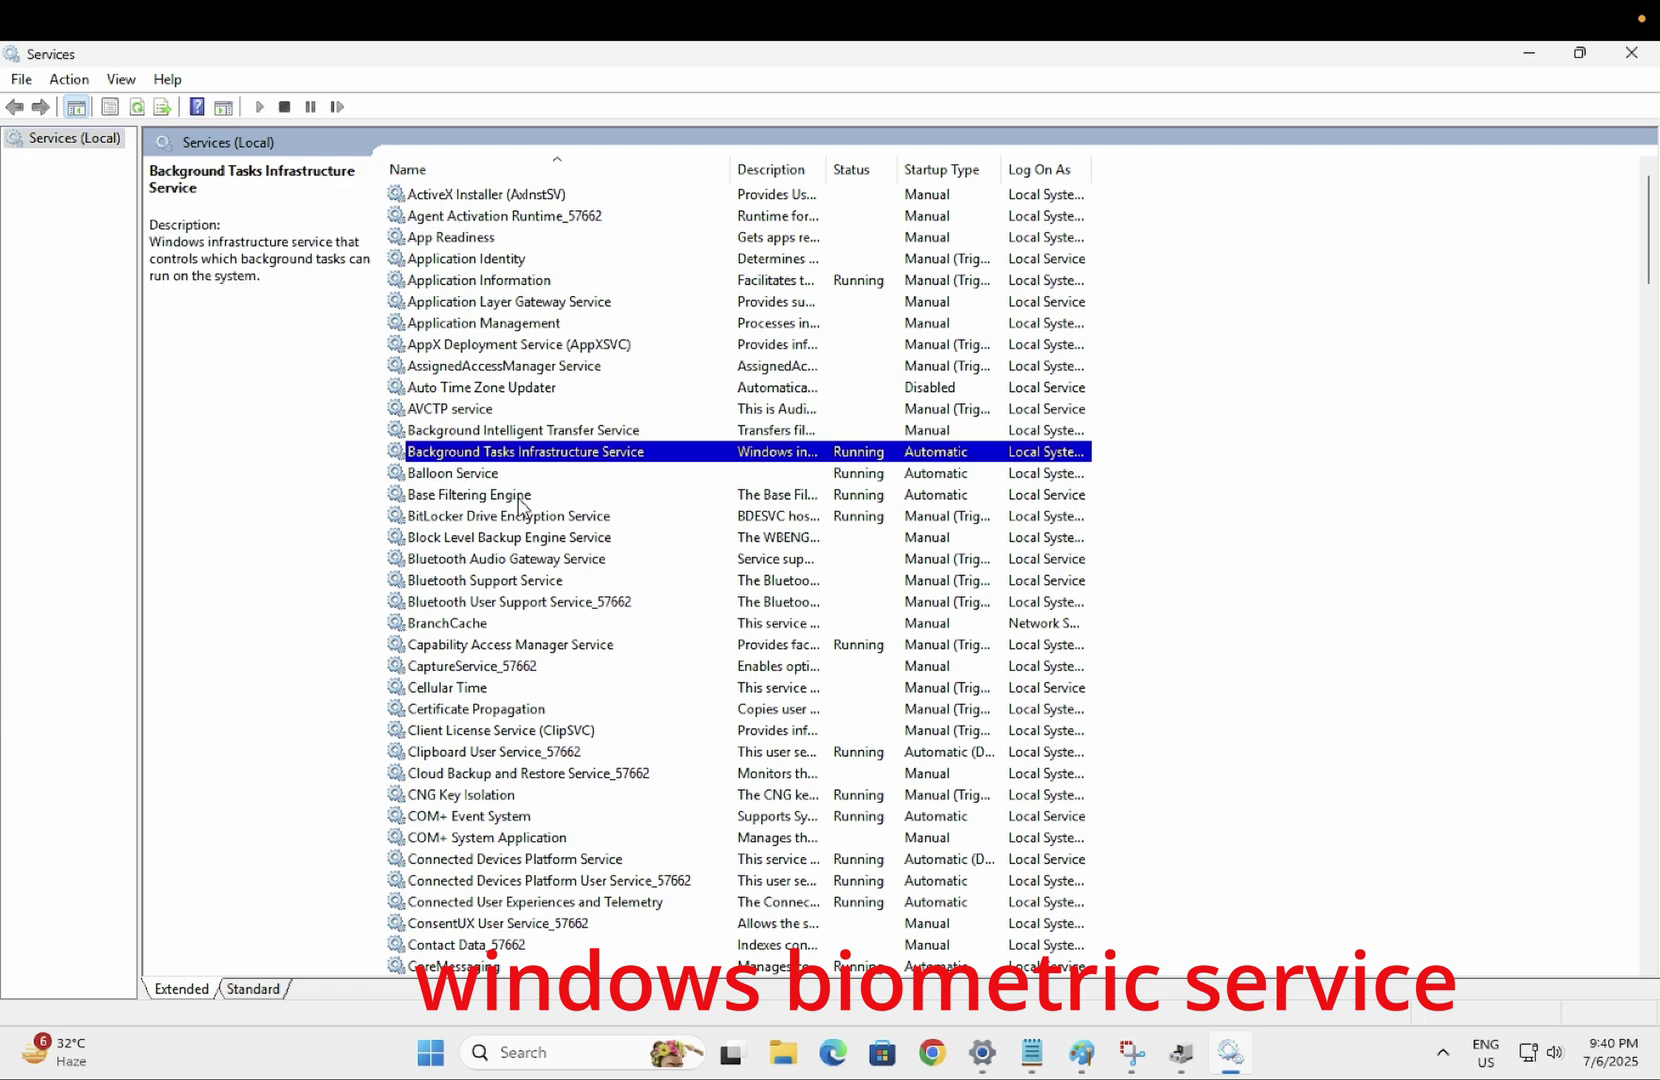
pyautogui.press('w')
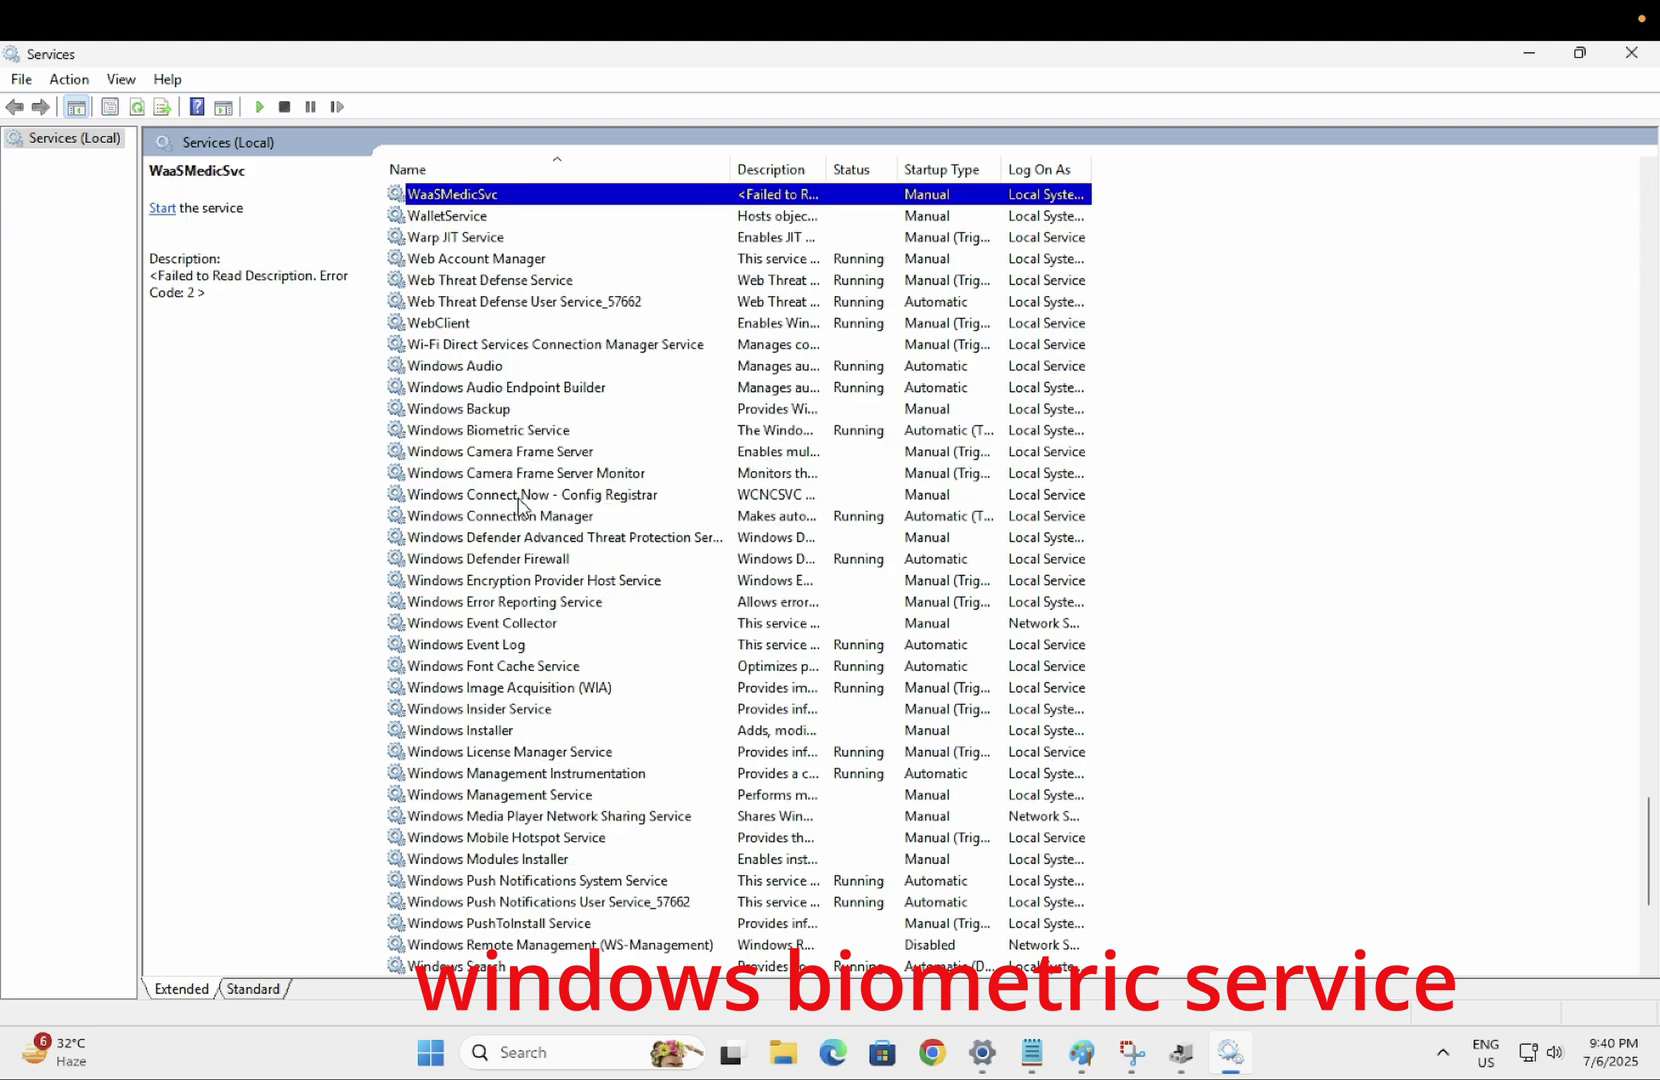
pyautogui.press('Down')
pyautogui.press('Down')
pyautogui.press('Down')
pyautogui.press('Down')
pyautogui.press('Down')
pyautogui.press('Down')
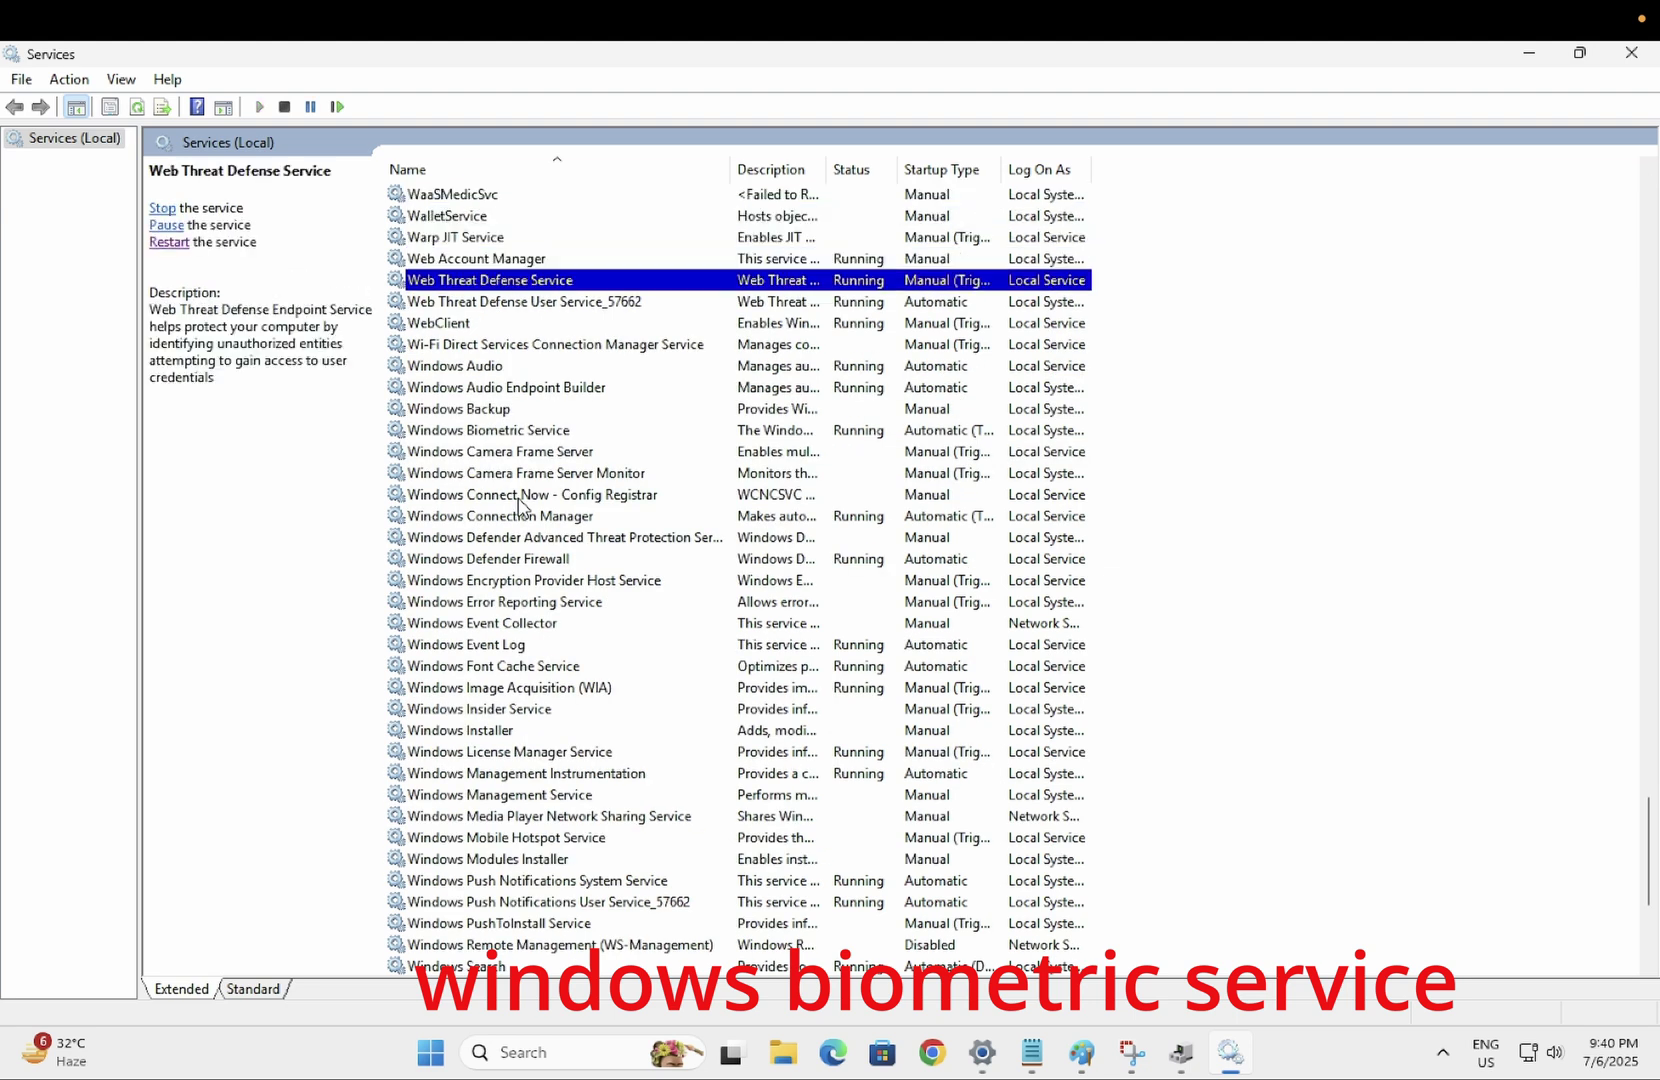
pyautogui.click(505, 439)
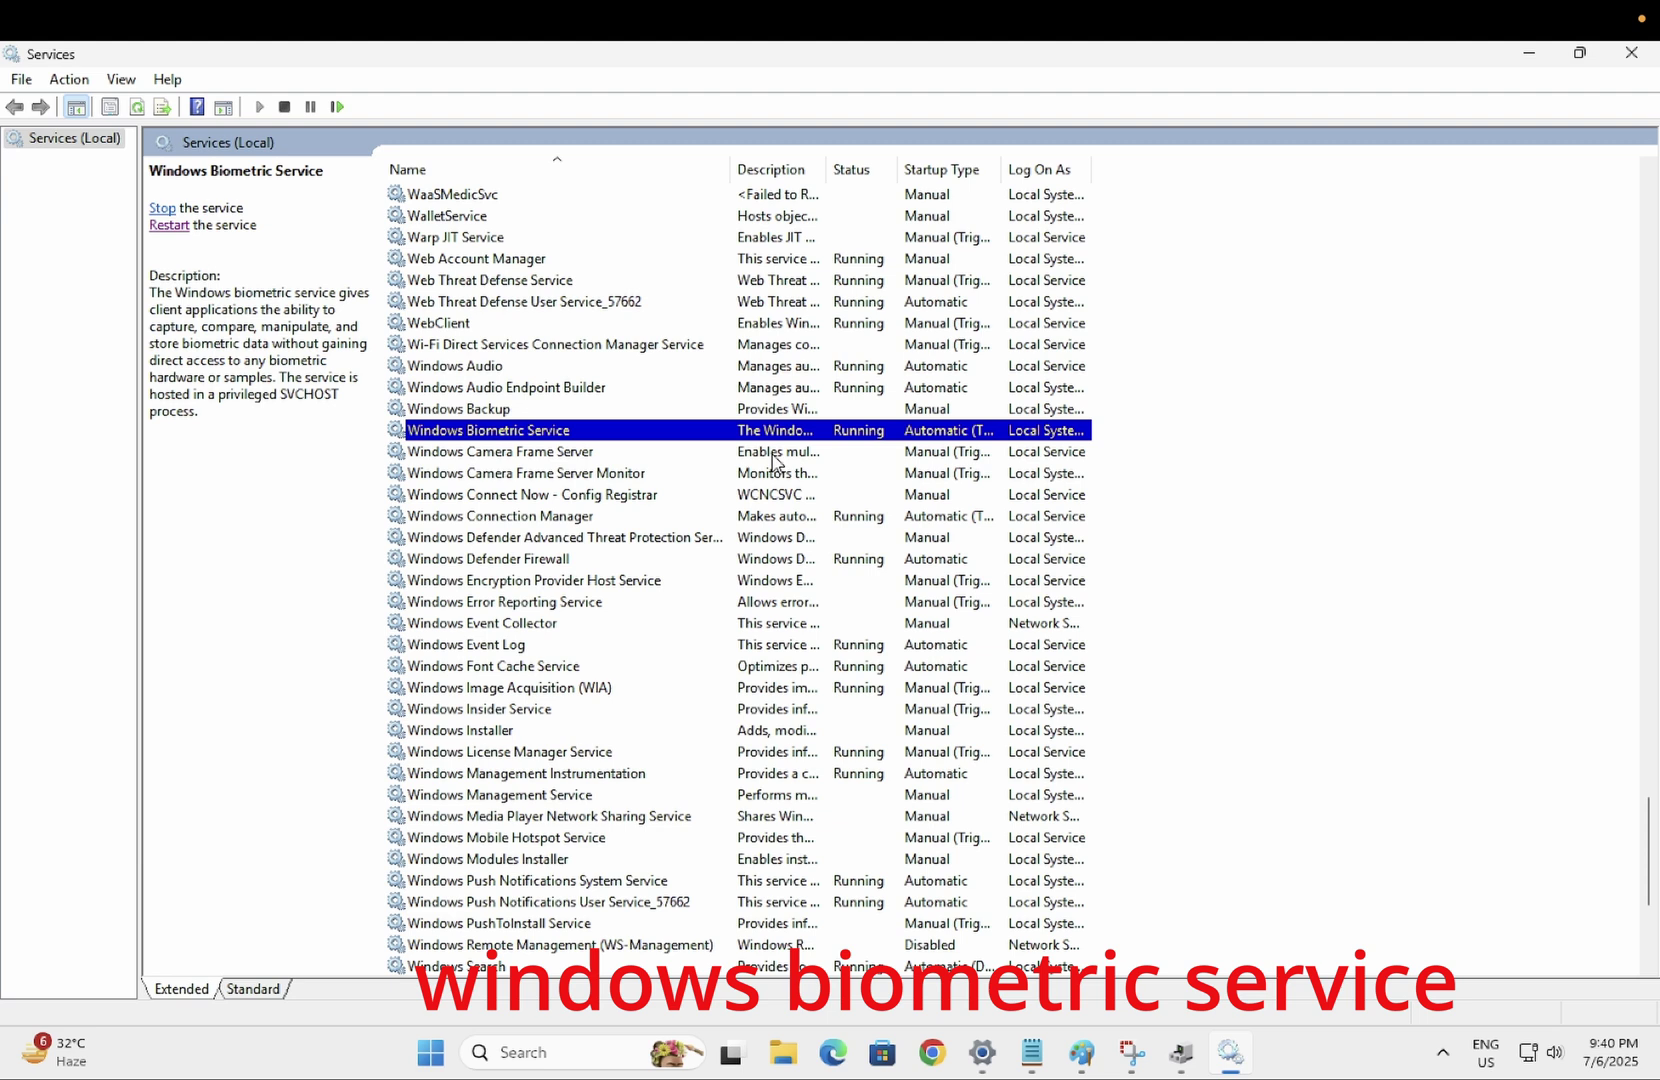
pyautogui.rightClick(582, 435)
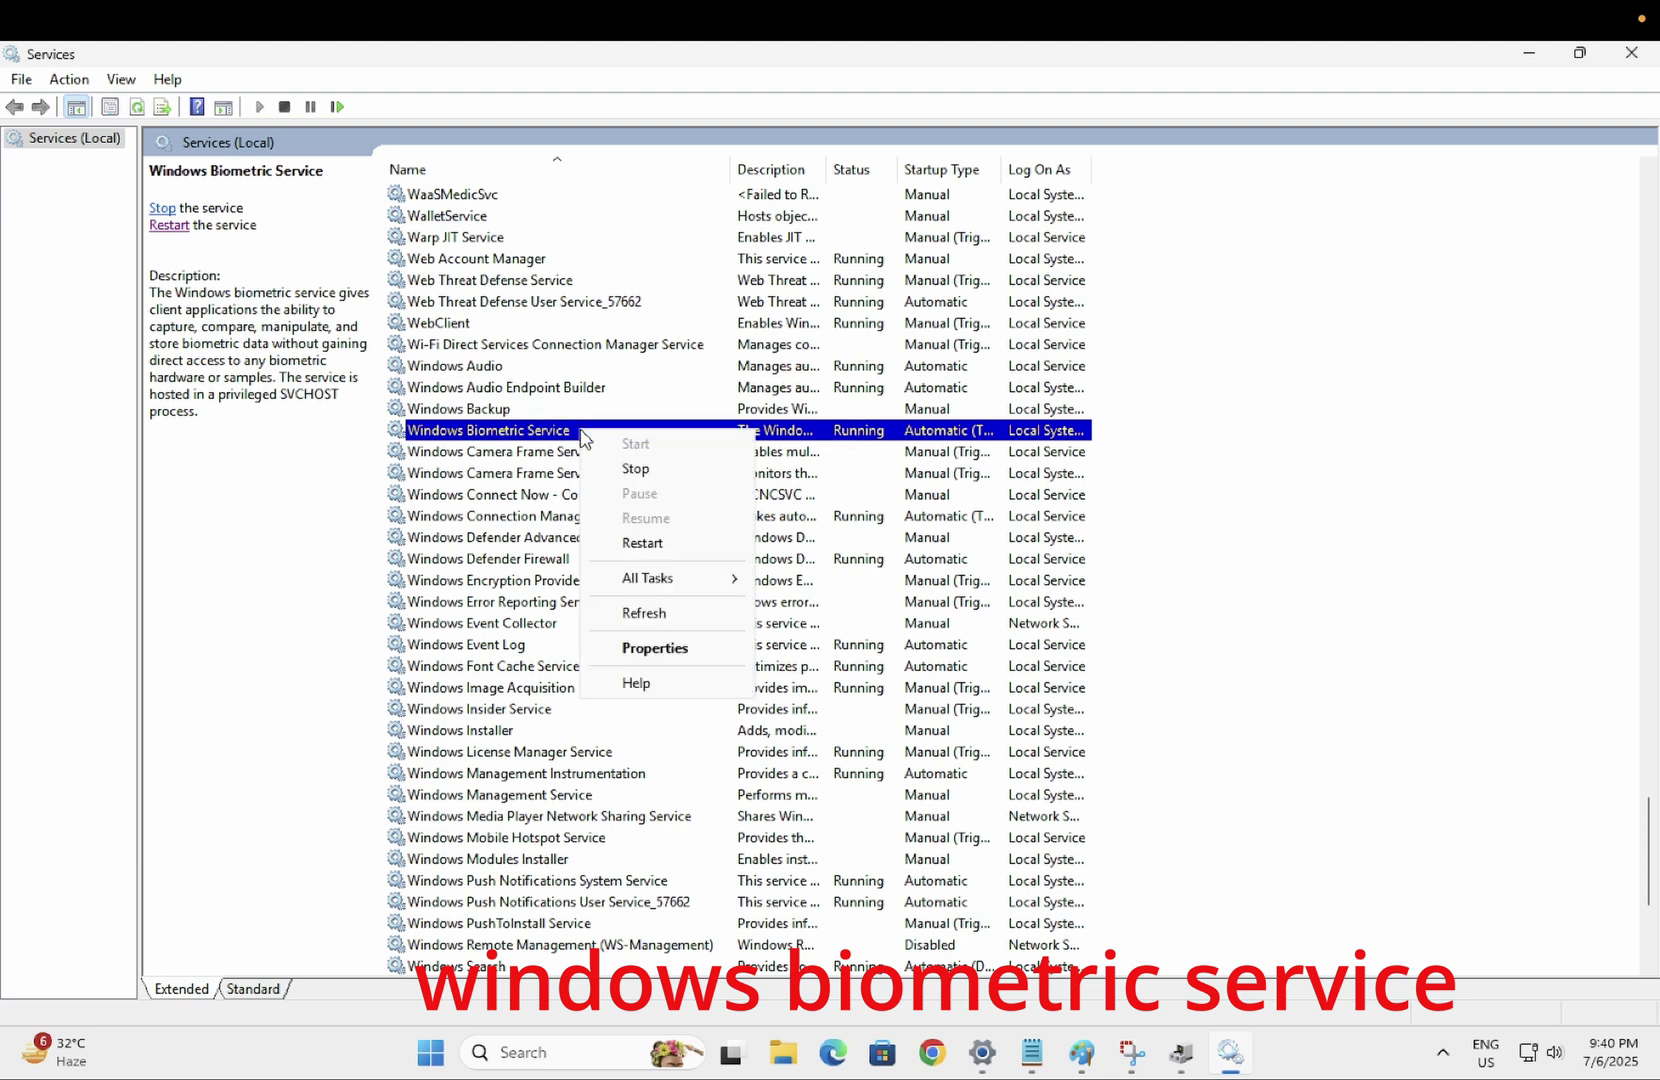
pyautogui.click(664, 650)
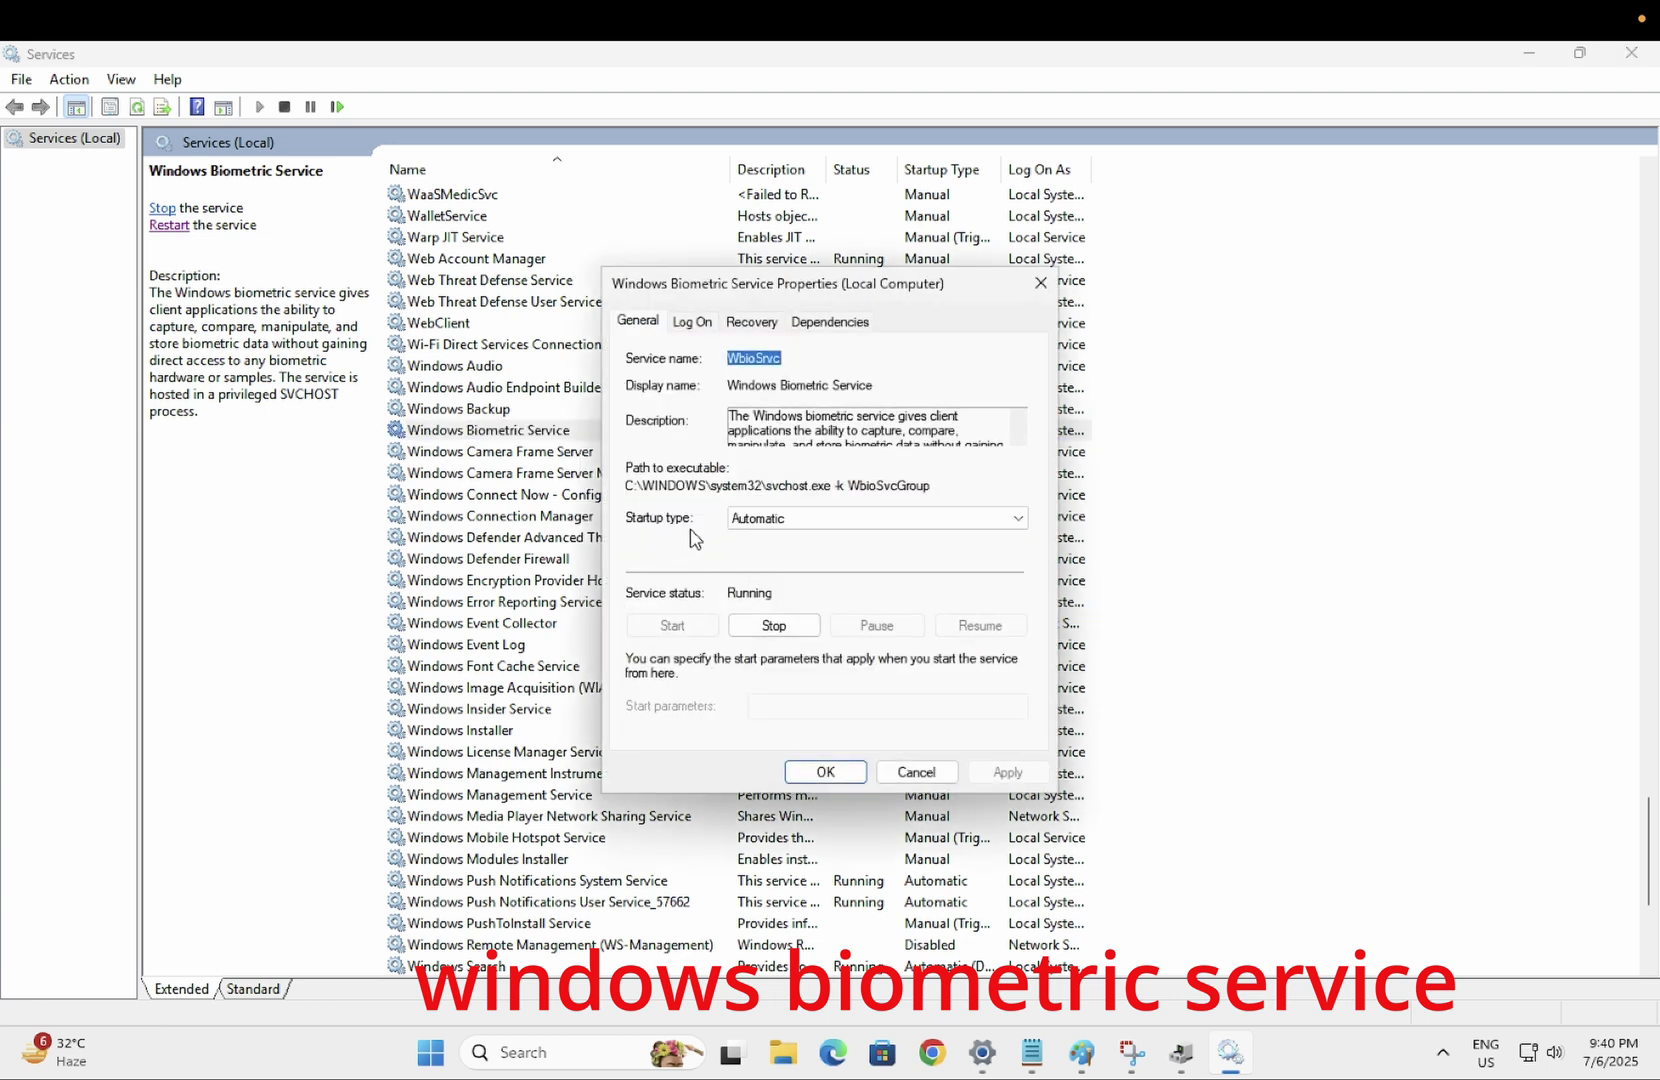
# Set the Windows Biometric Service startup type to Automatic, then stop the service and start it again.
pyautogui.click(785, 518)
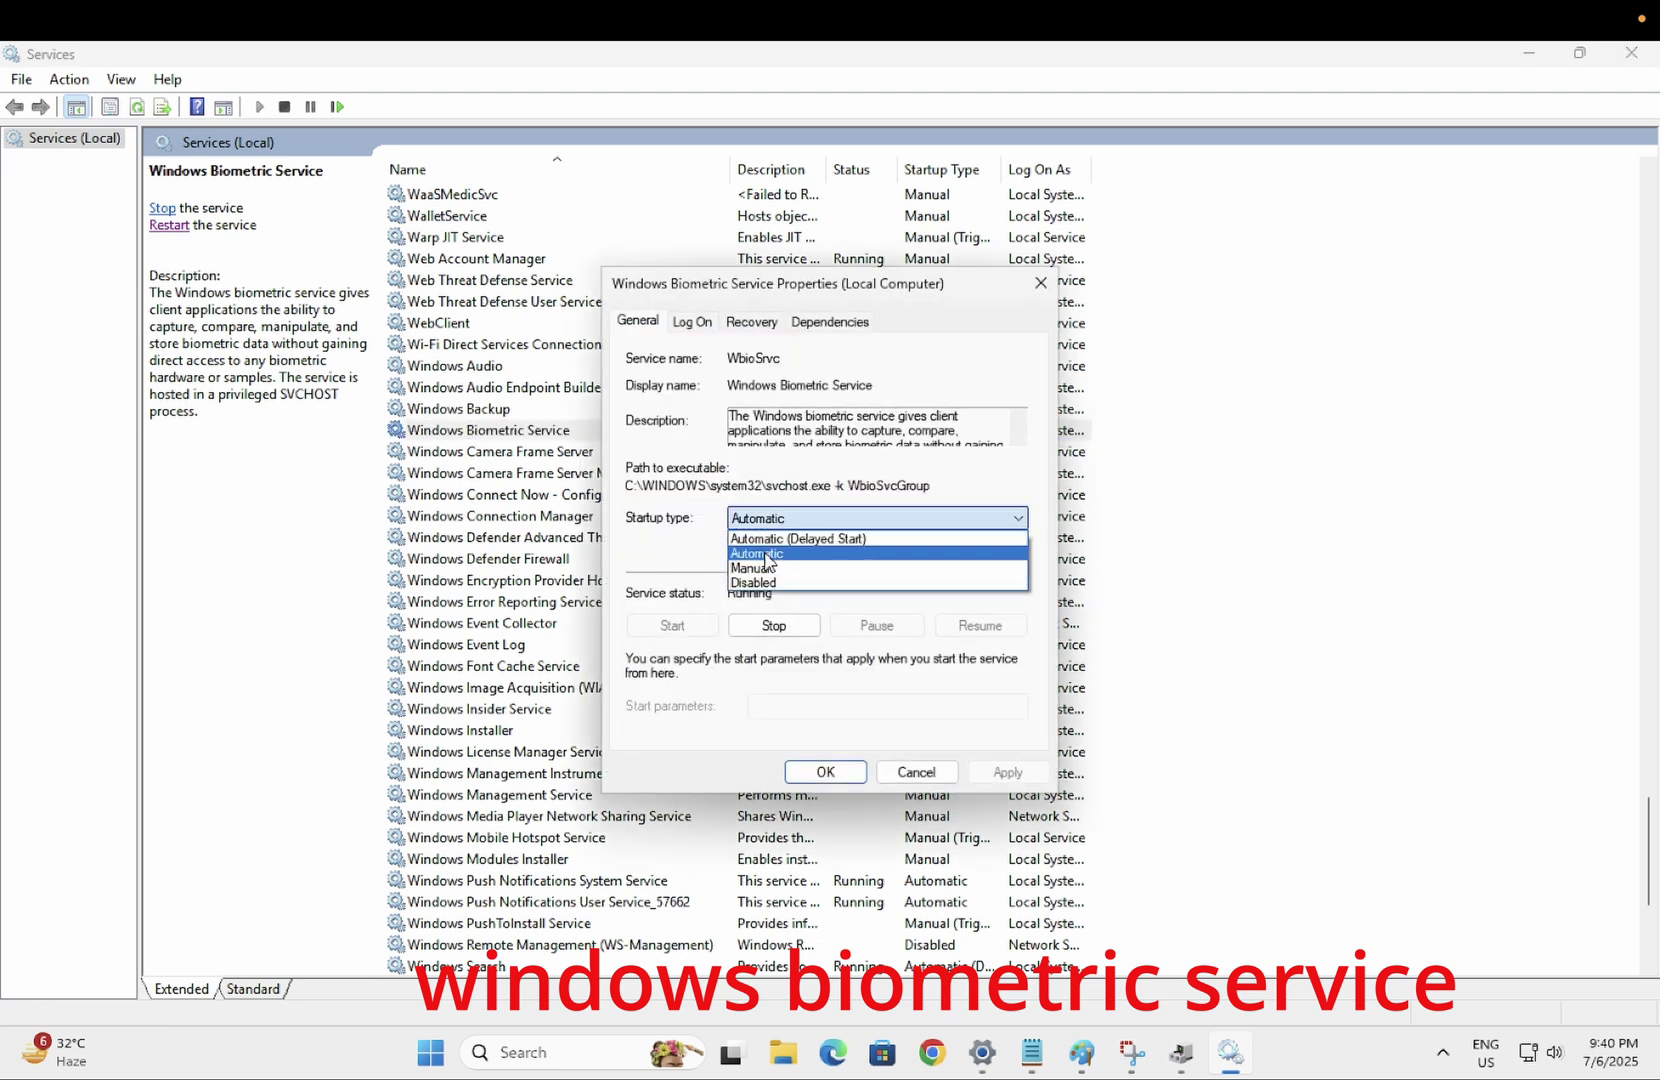
pyautogui.click(765, 556)
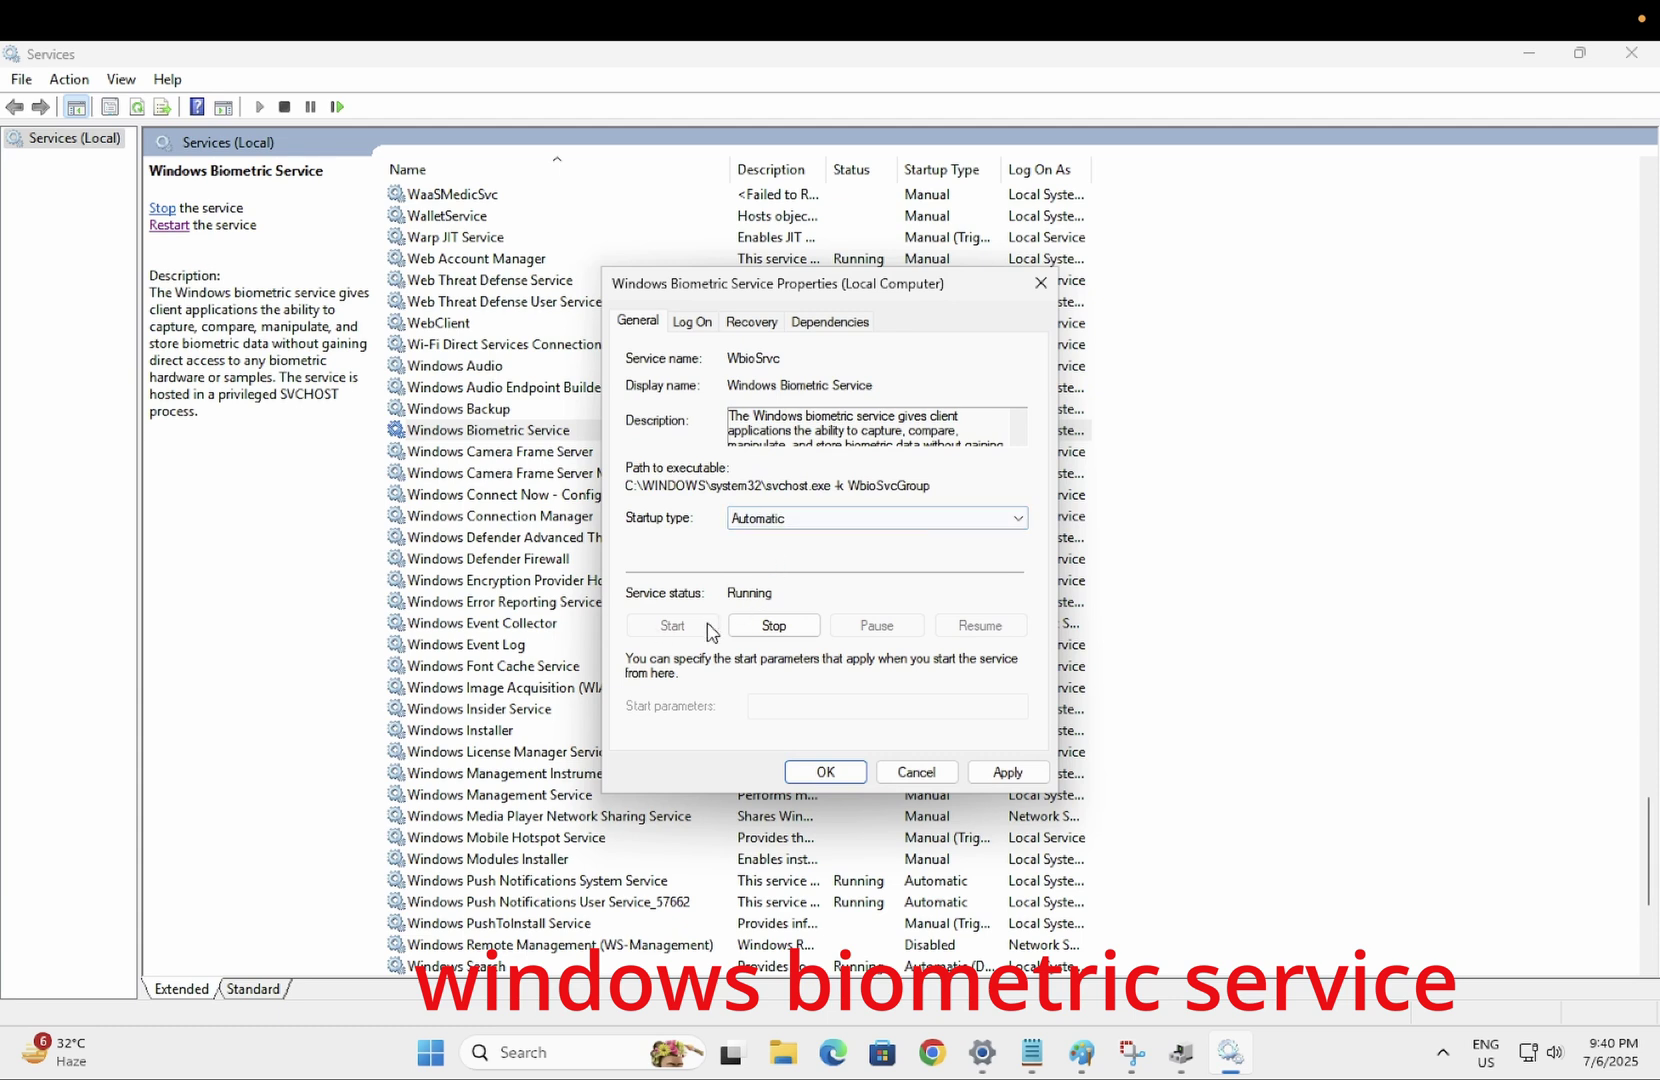
pyautogui.click(776, 628)
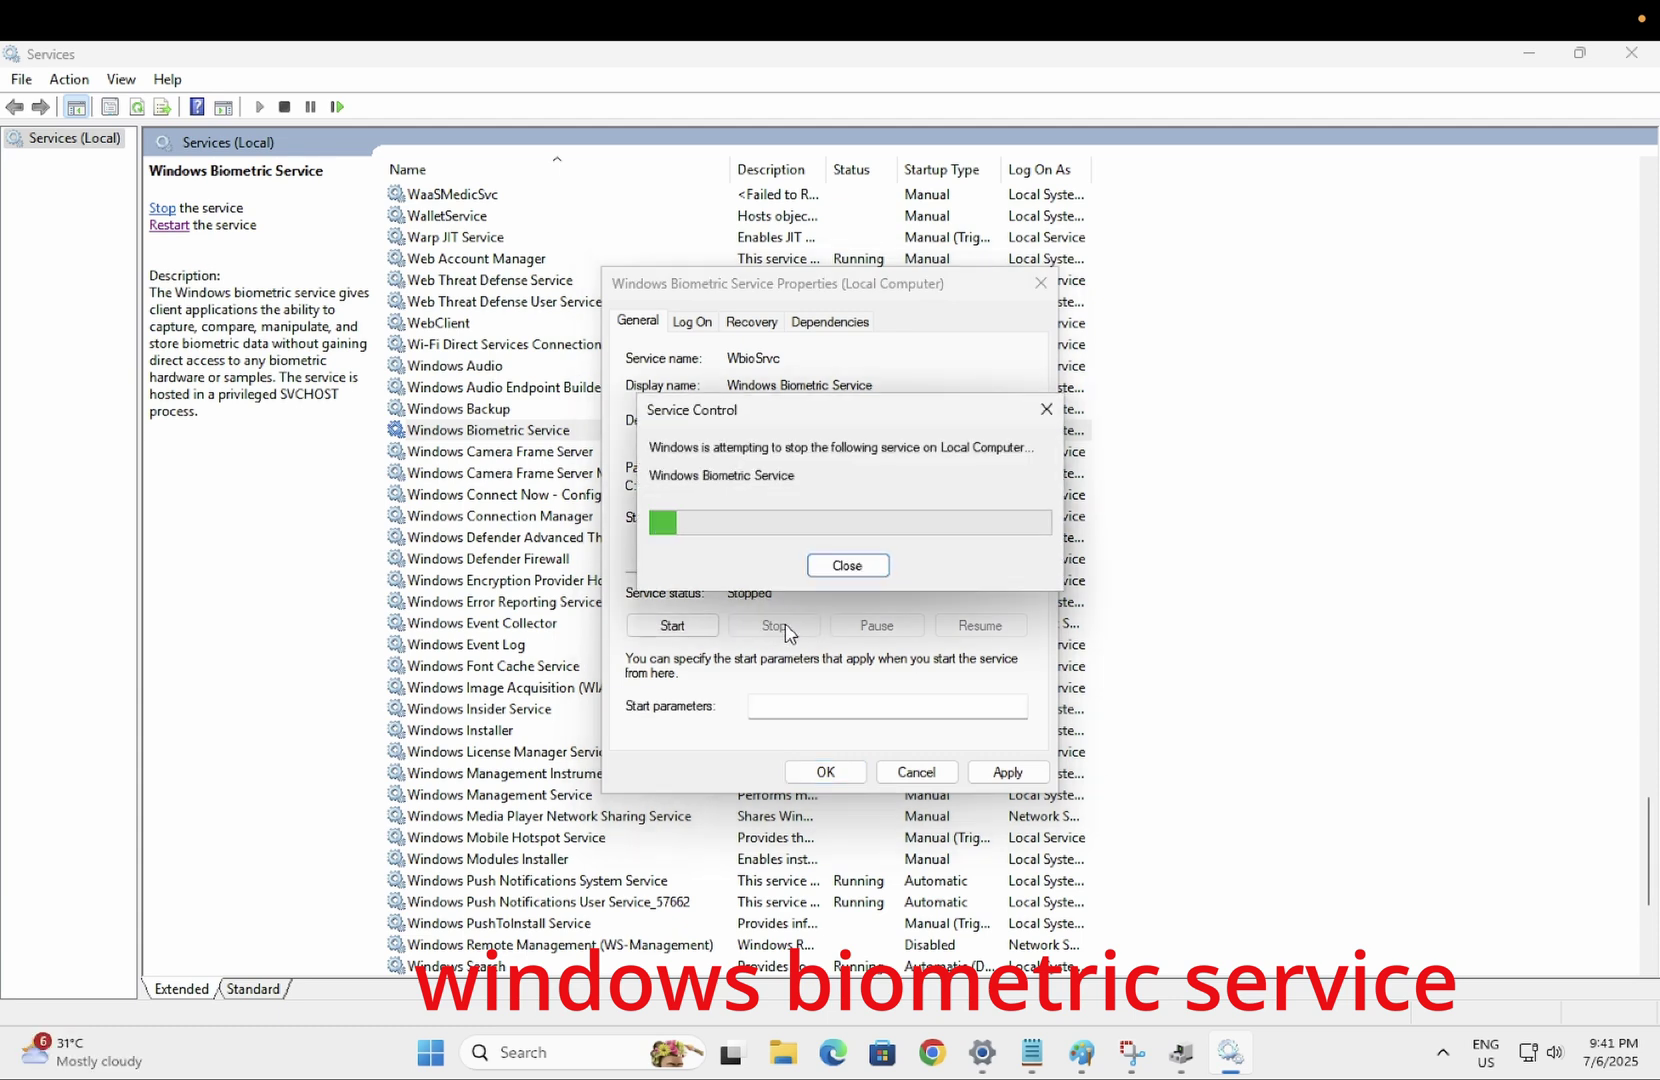
pyautogui.click(688, 627)
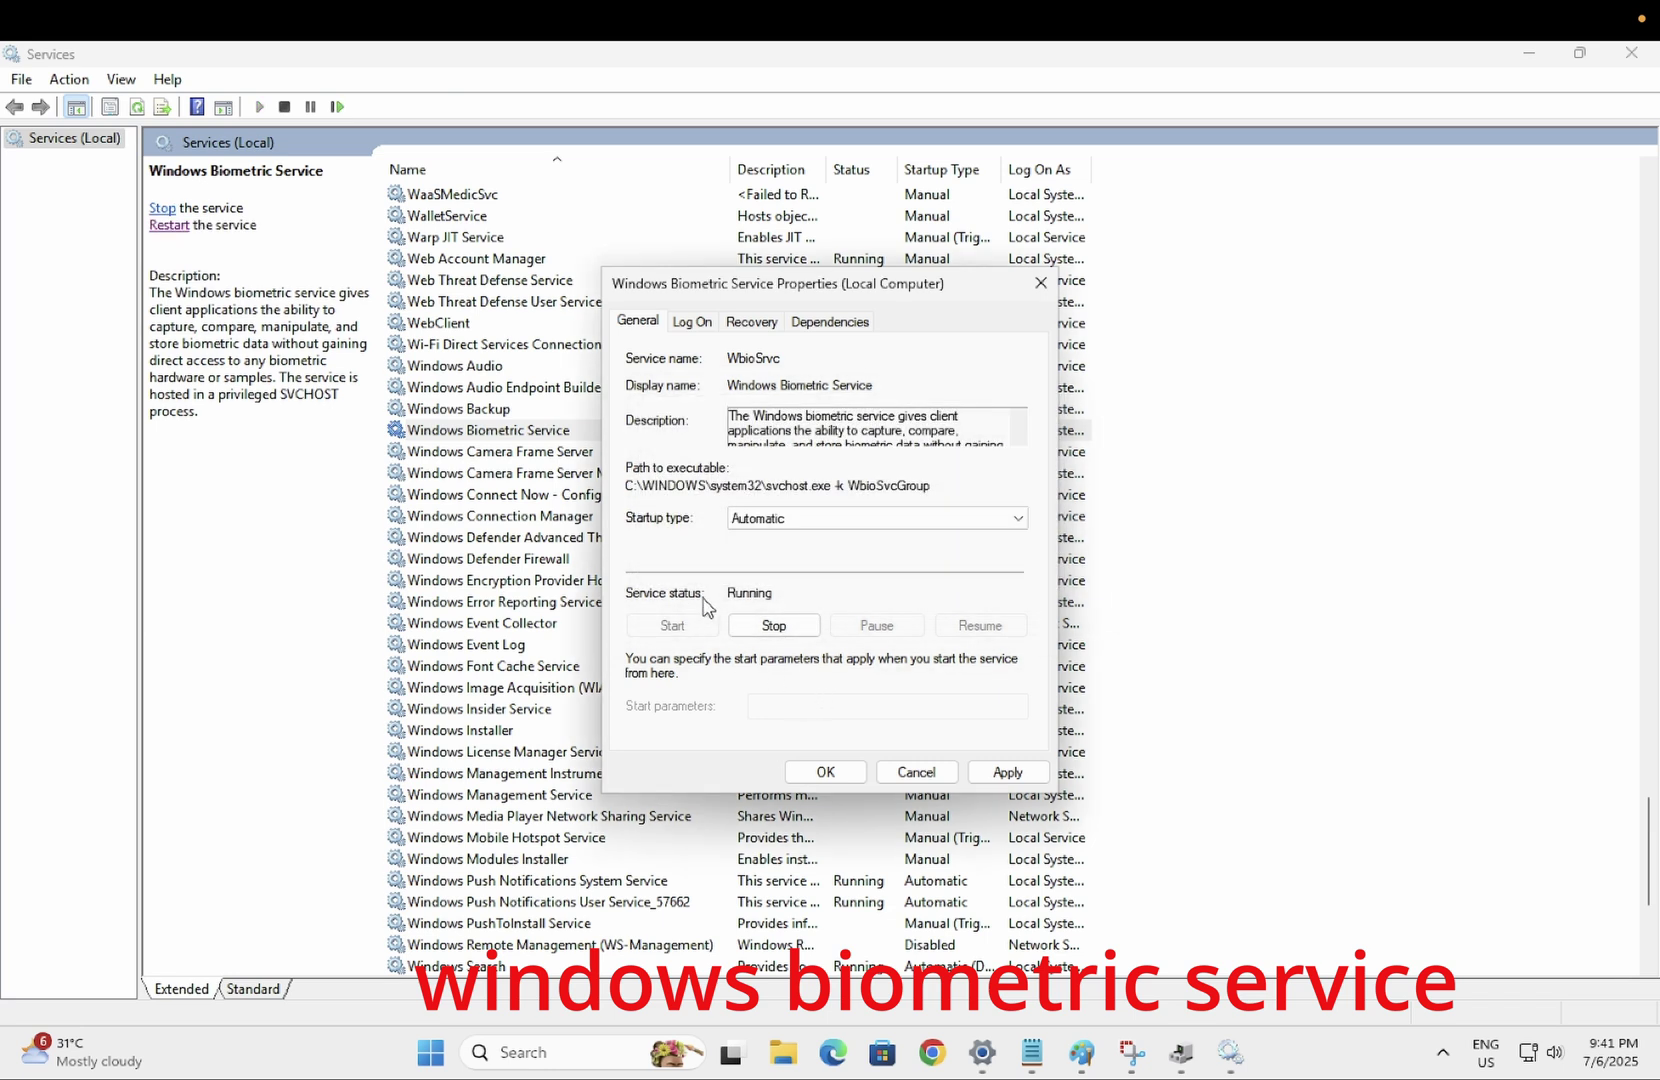
# Check the biometric service's Log On settings, then apply the property changes and close the dialog.
pyautogui.click(696, 330)
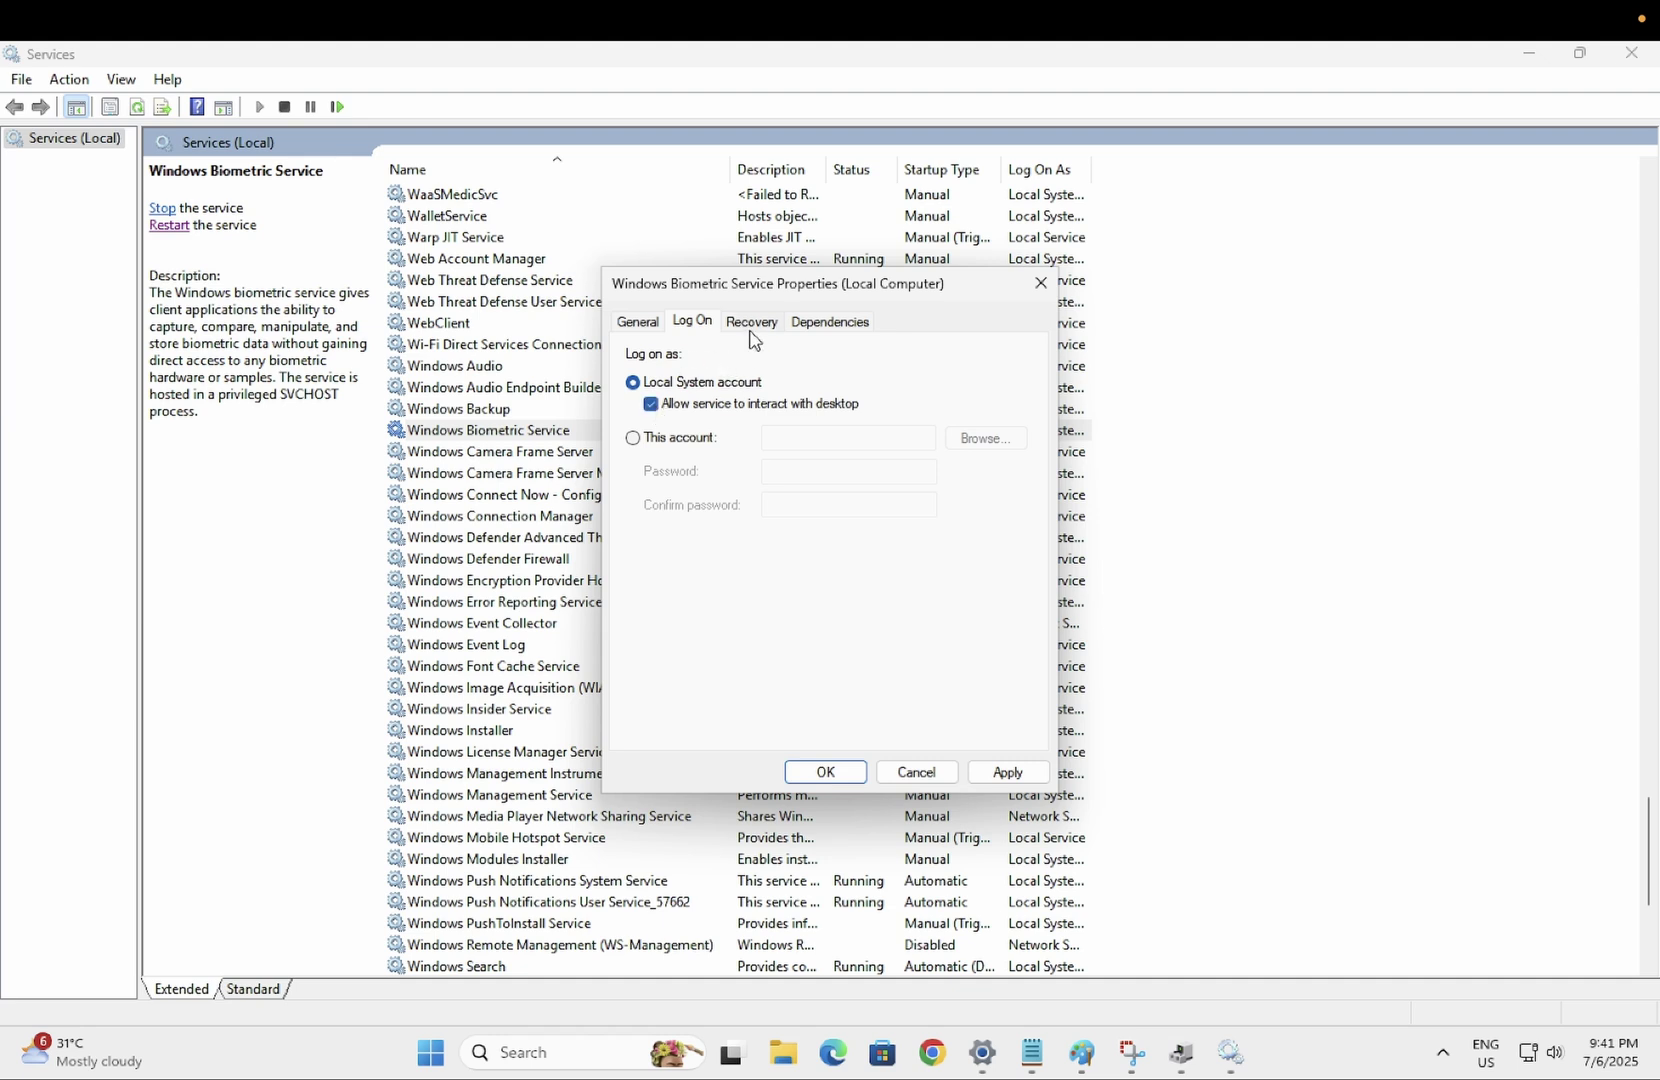
pyautogui.click(1028, 775)
pyautogui.click(826, 772)
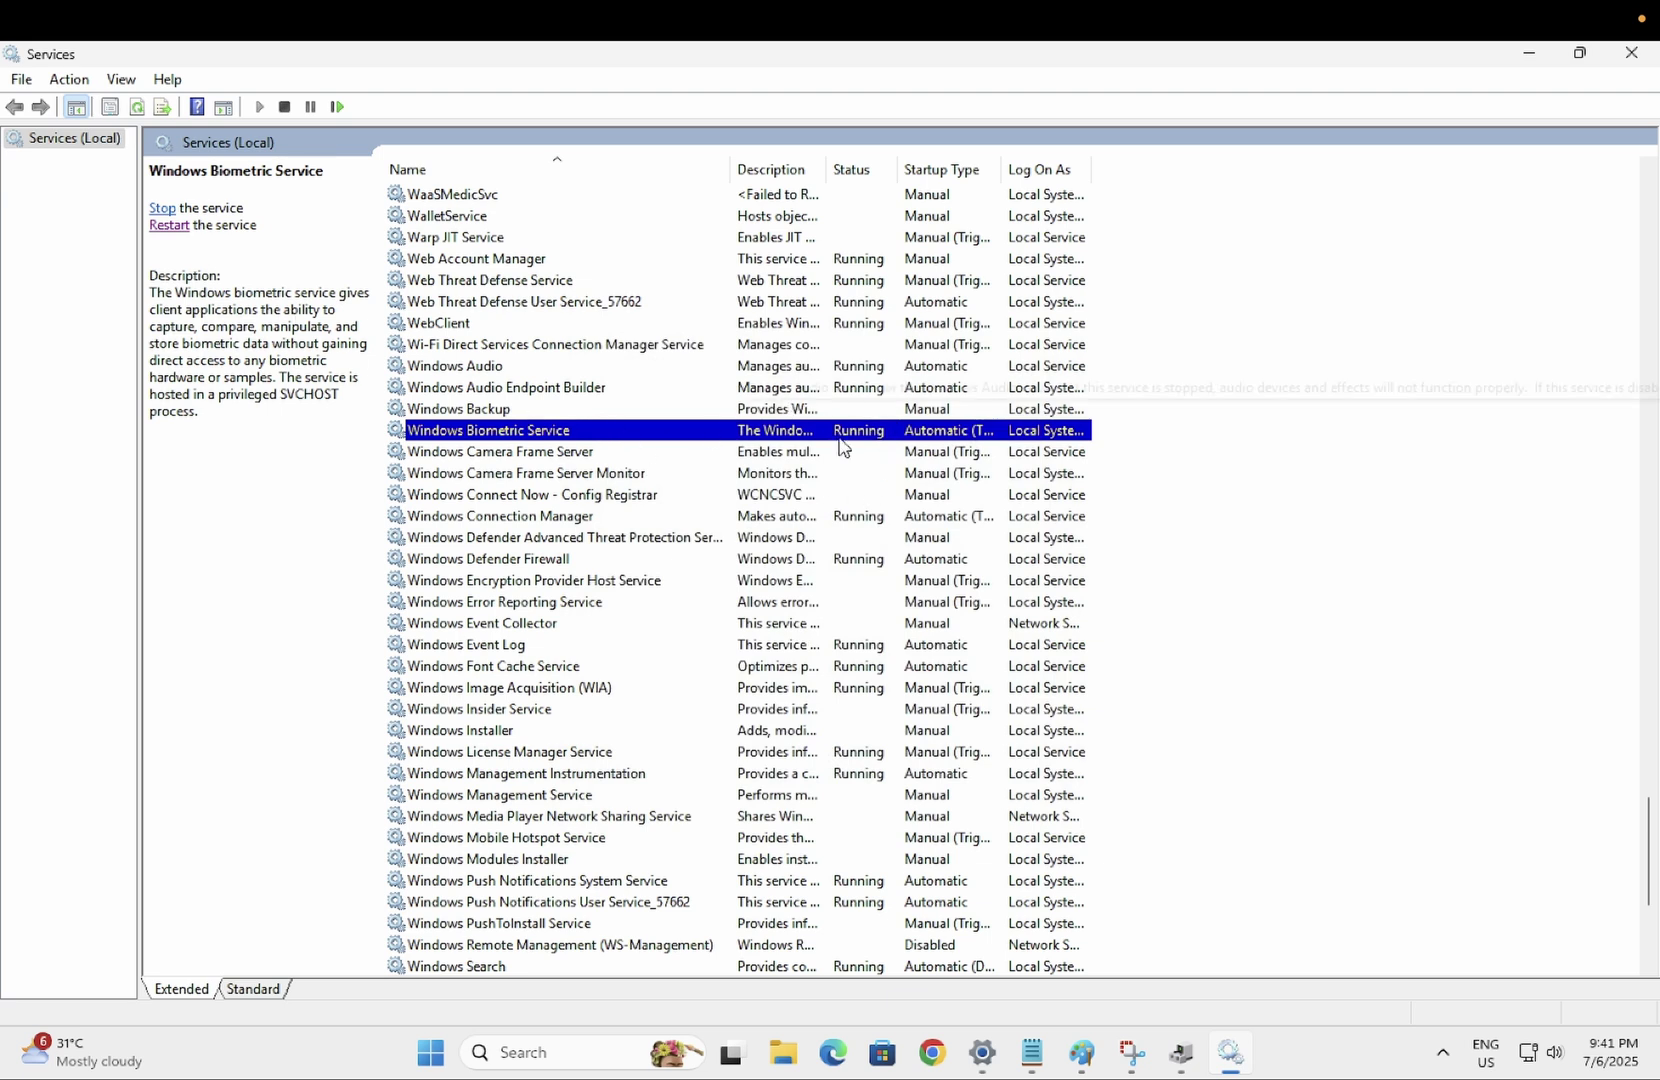
# Reopen the Windows Biometric Service properties to verify the saved Log On settings, then close them.
pyautogui.doubleClick(573, 438)
pyautogui.click(708, 332)
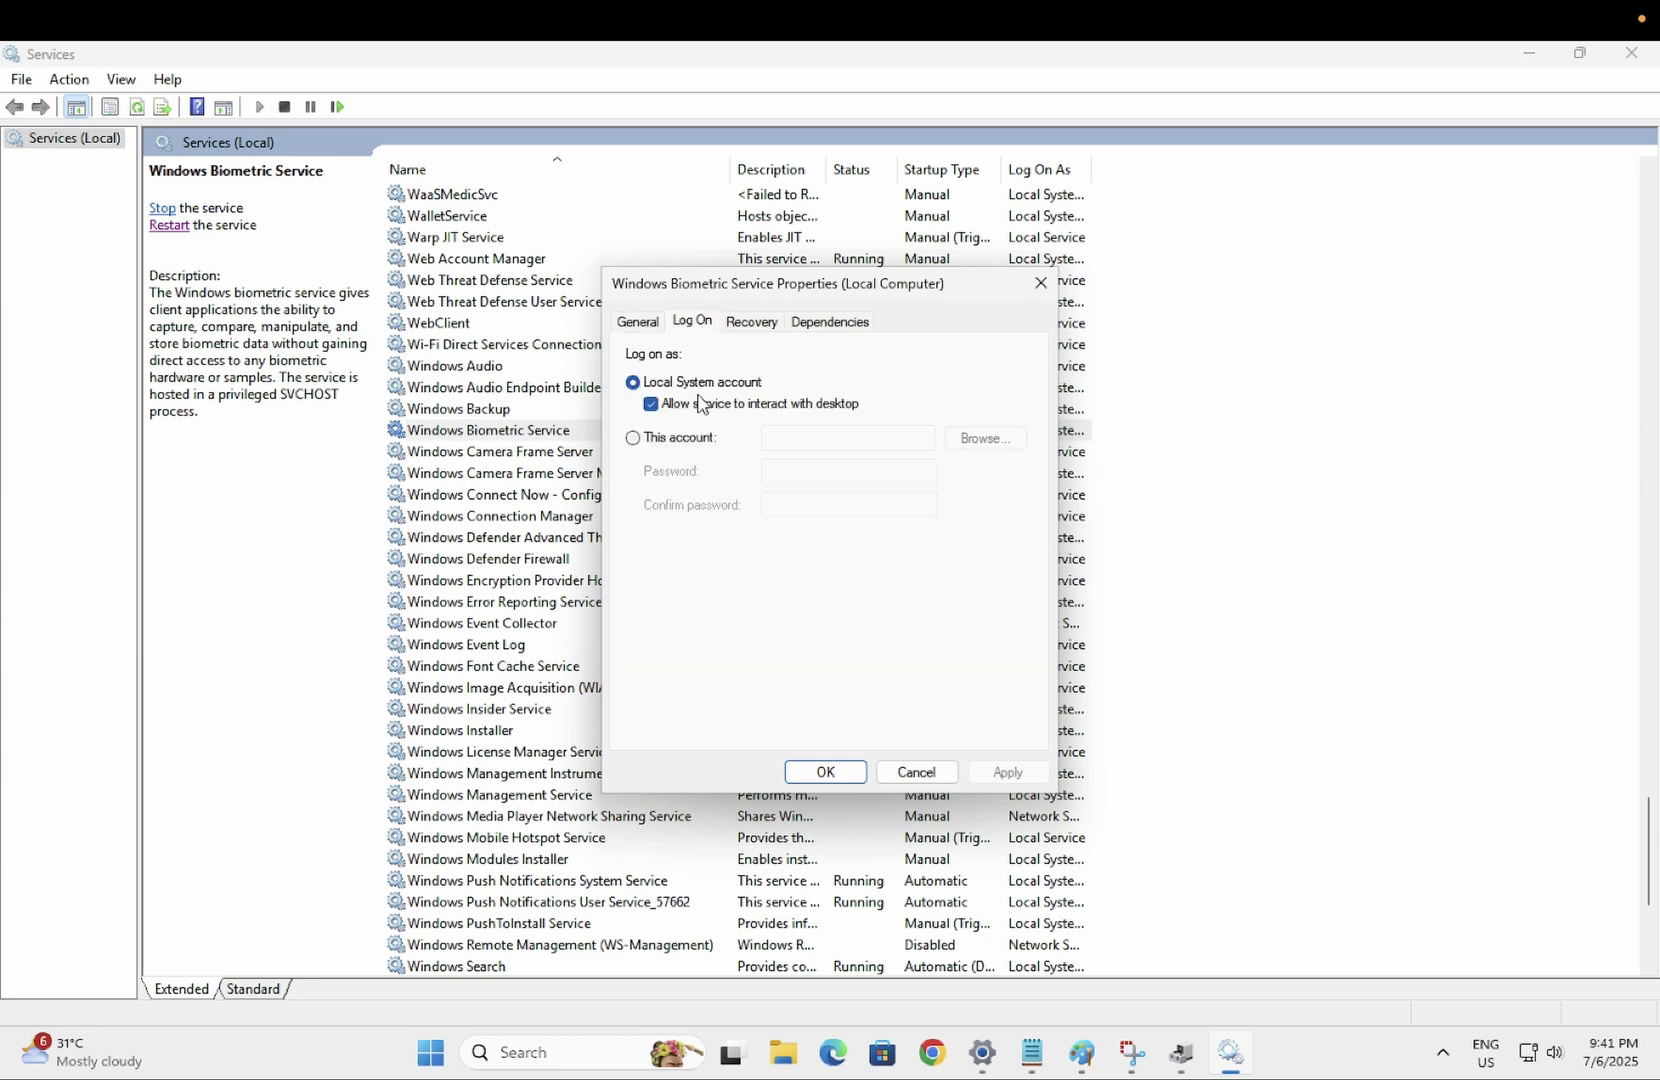
pyautogui.click(826, 775)
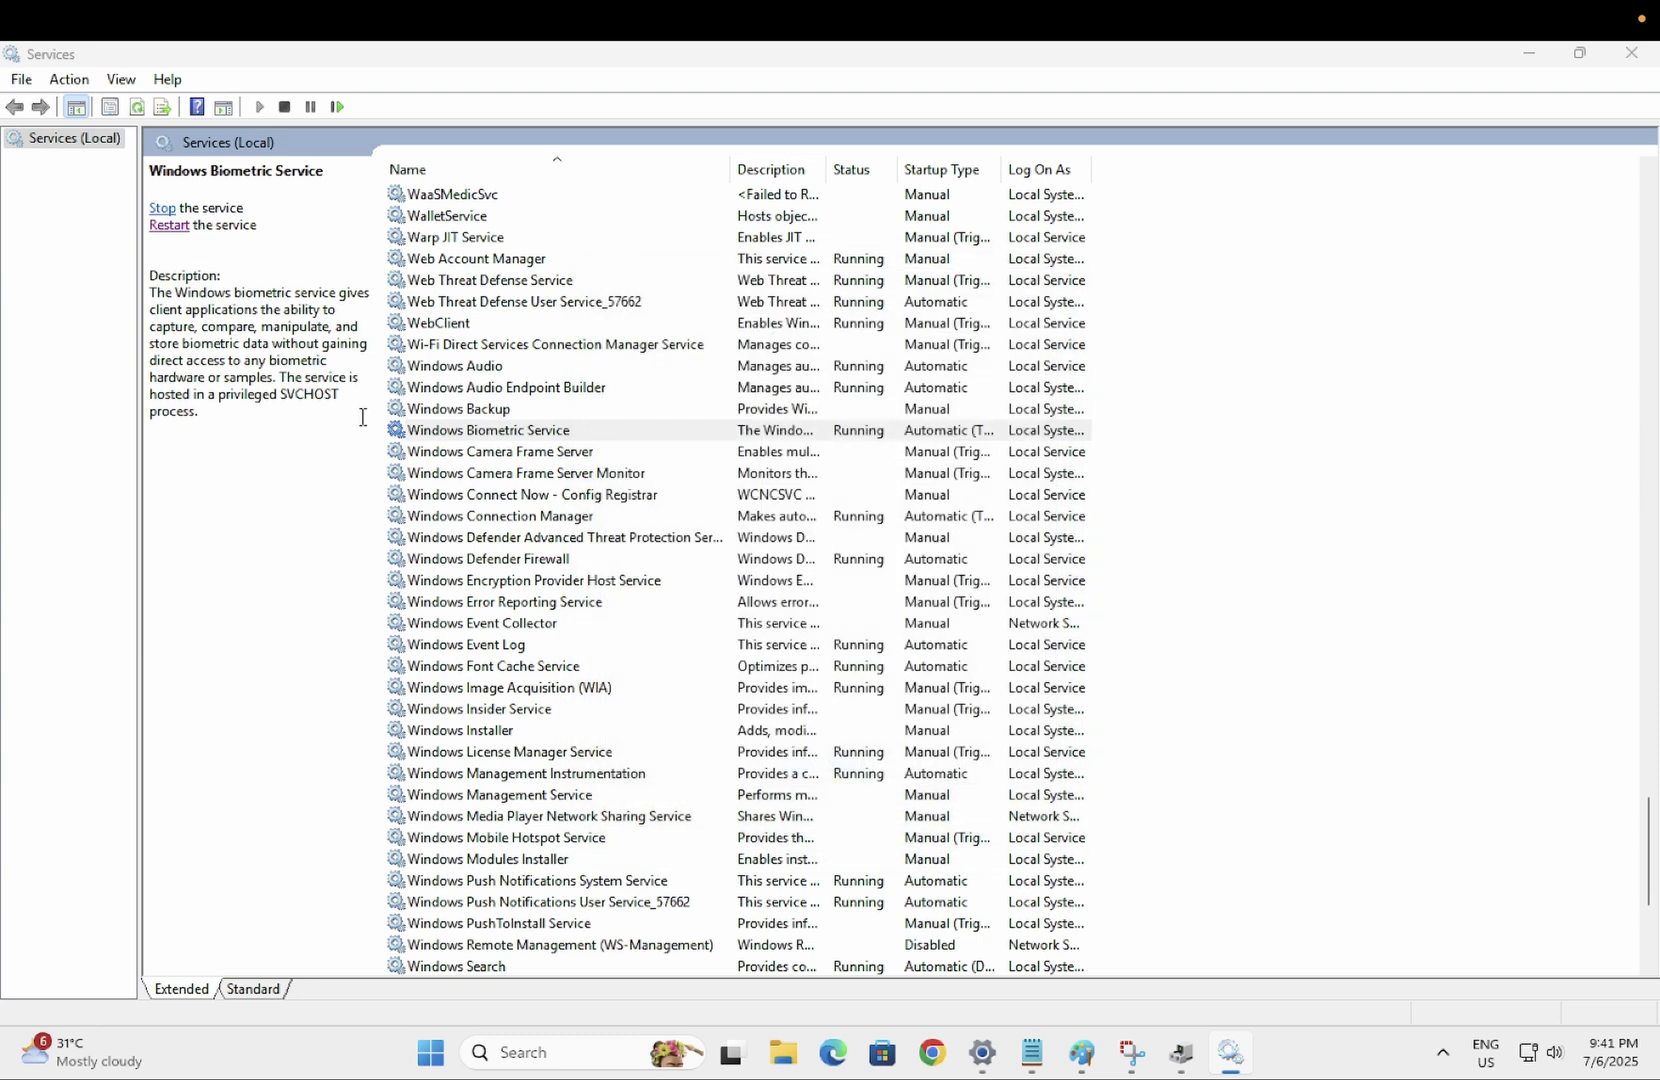
# Restart Windows Biometric Service from the Services console and reselect it in the list.
pyautogui.click(169, 230)
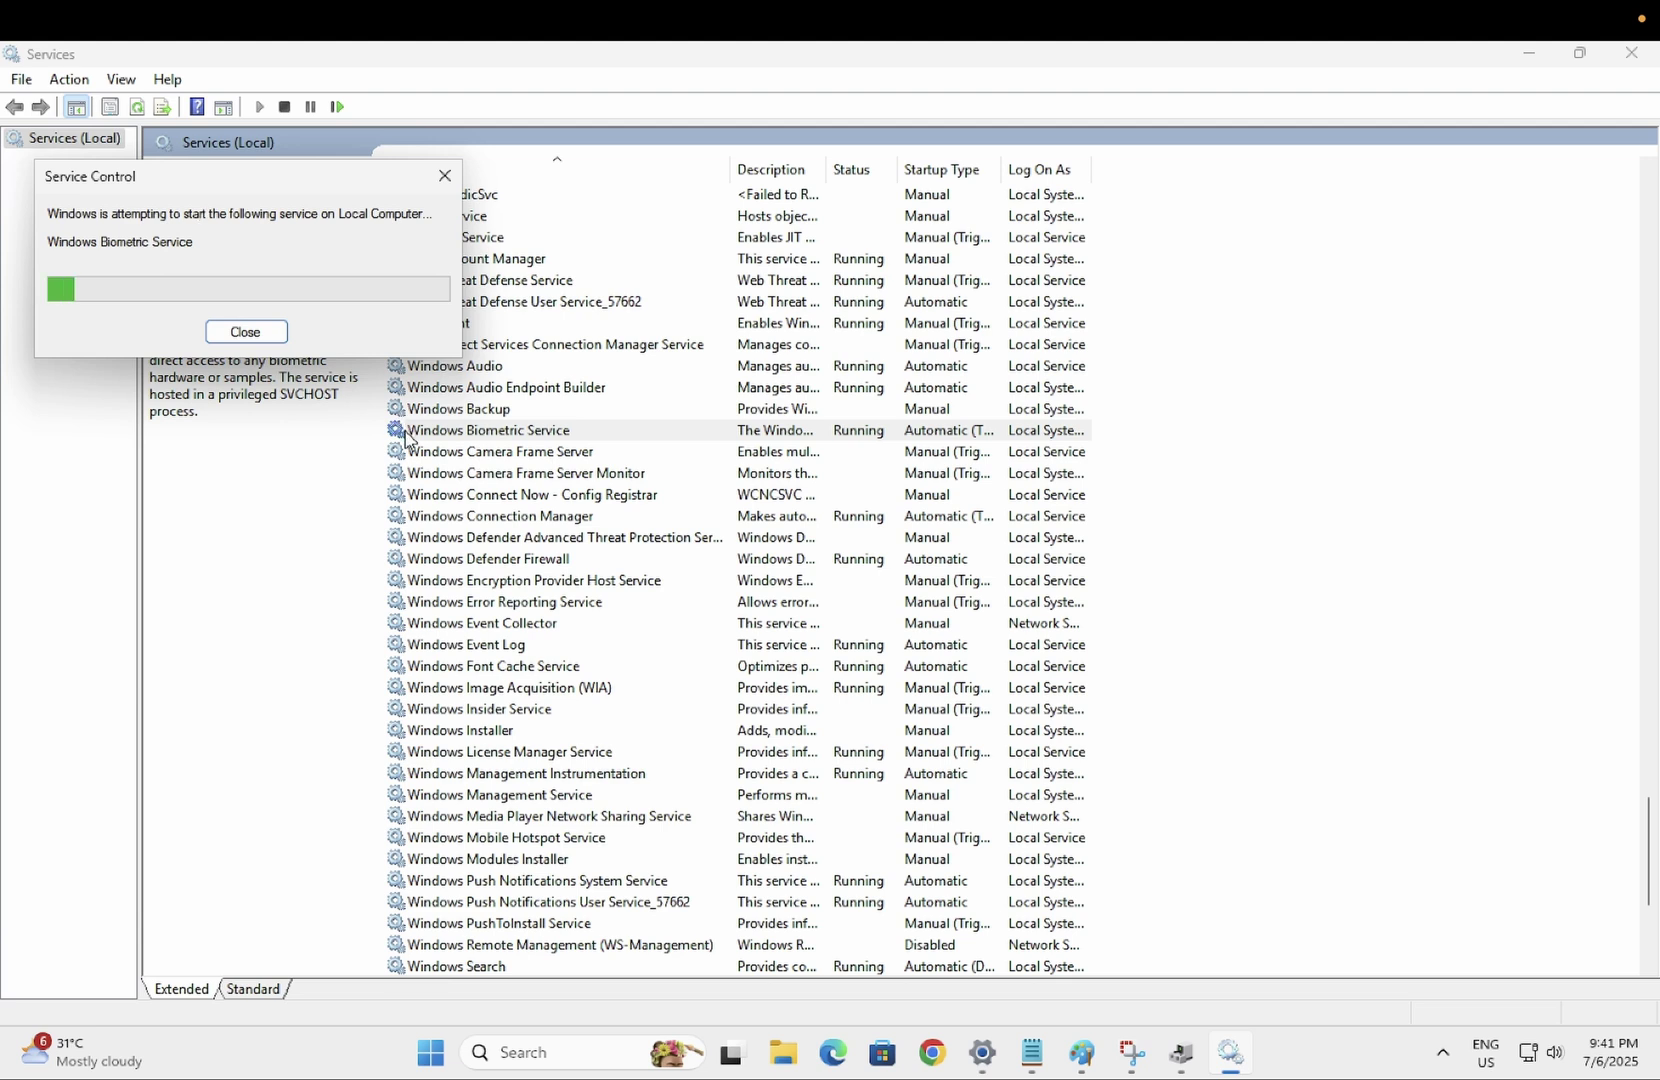
pyautogui.click(507, 417)
pyautogui.click(508, 423)
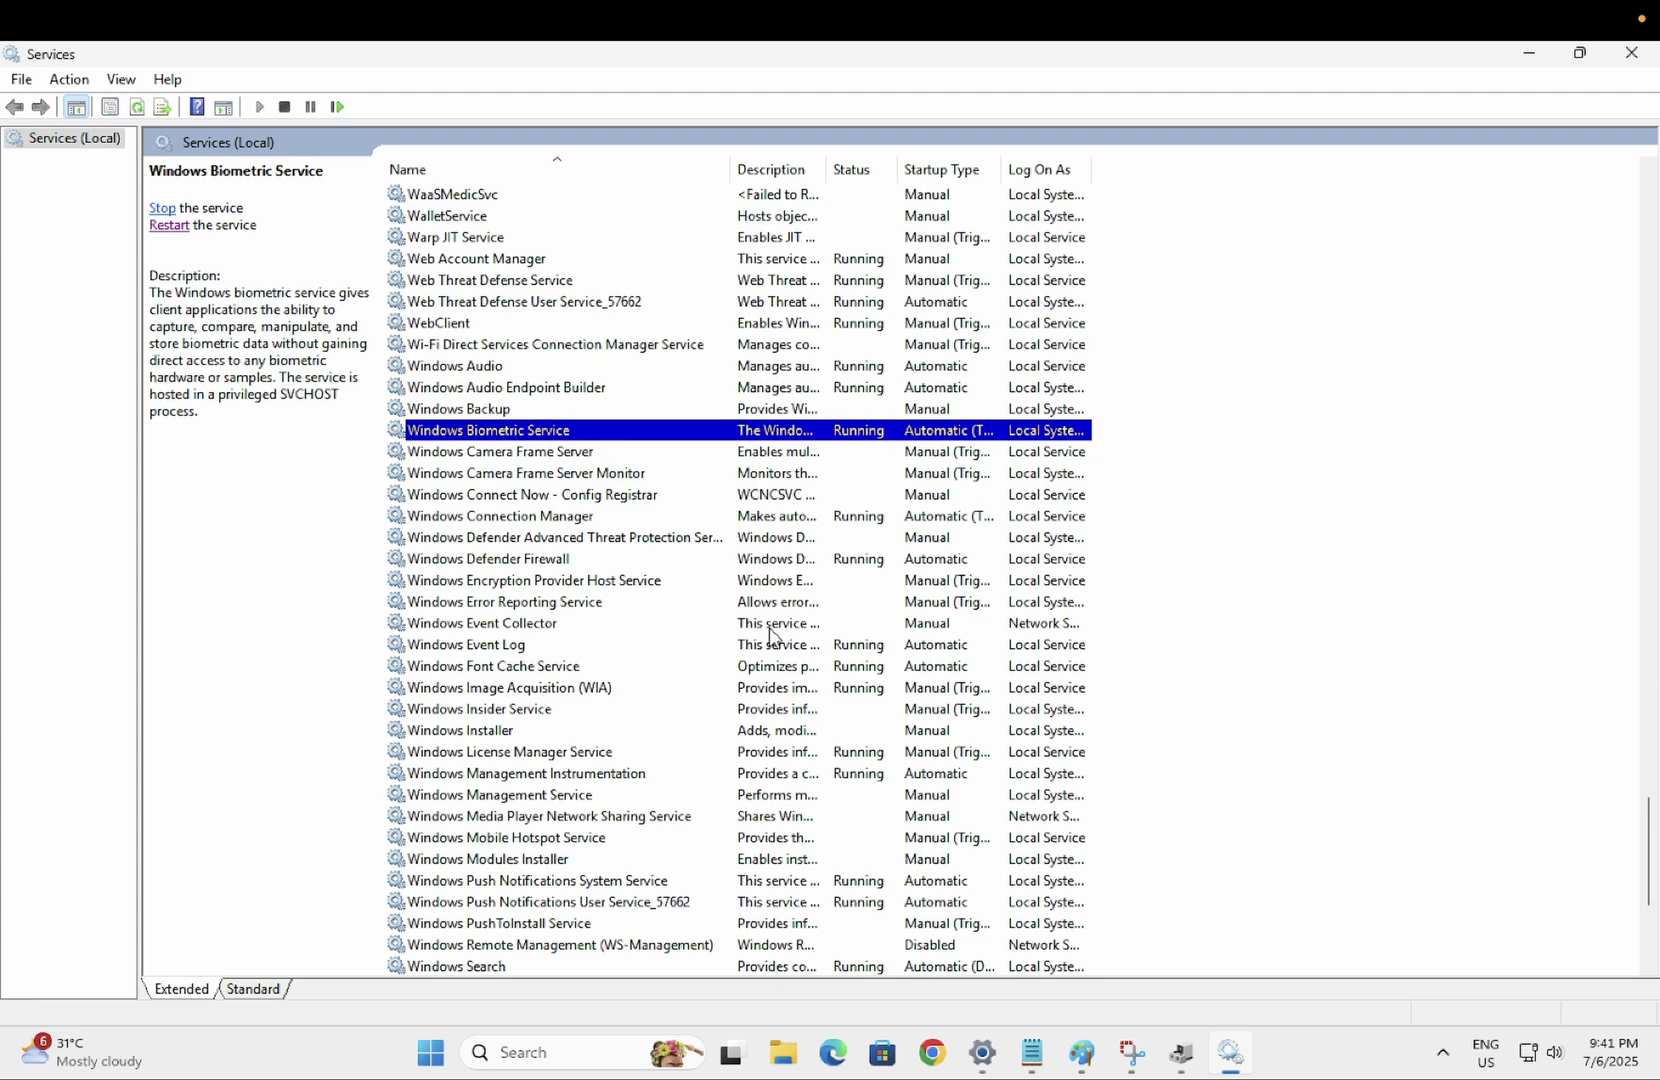
# Switch to Settings, reload the account's Sign-in options and expand Fingerprint recognition (Windows Hello) to check its availability.
pyautogui.click(982, 1052)
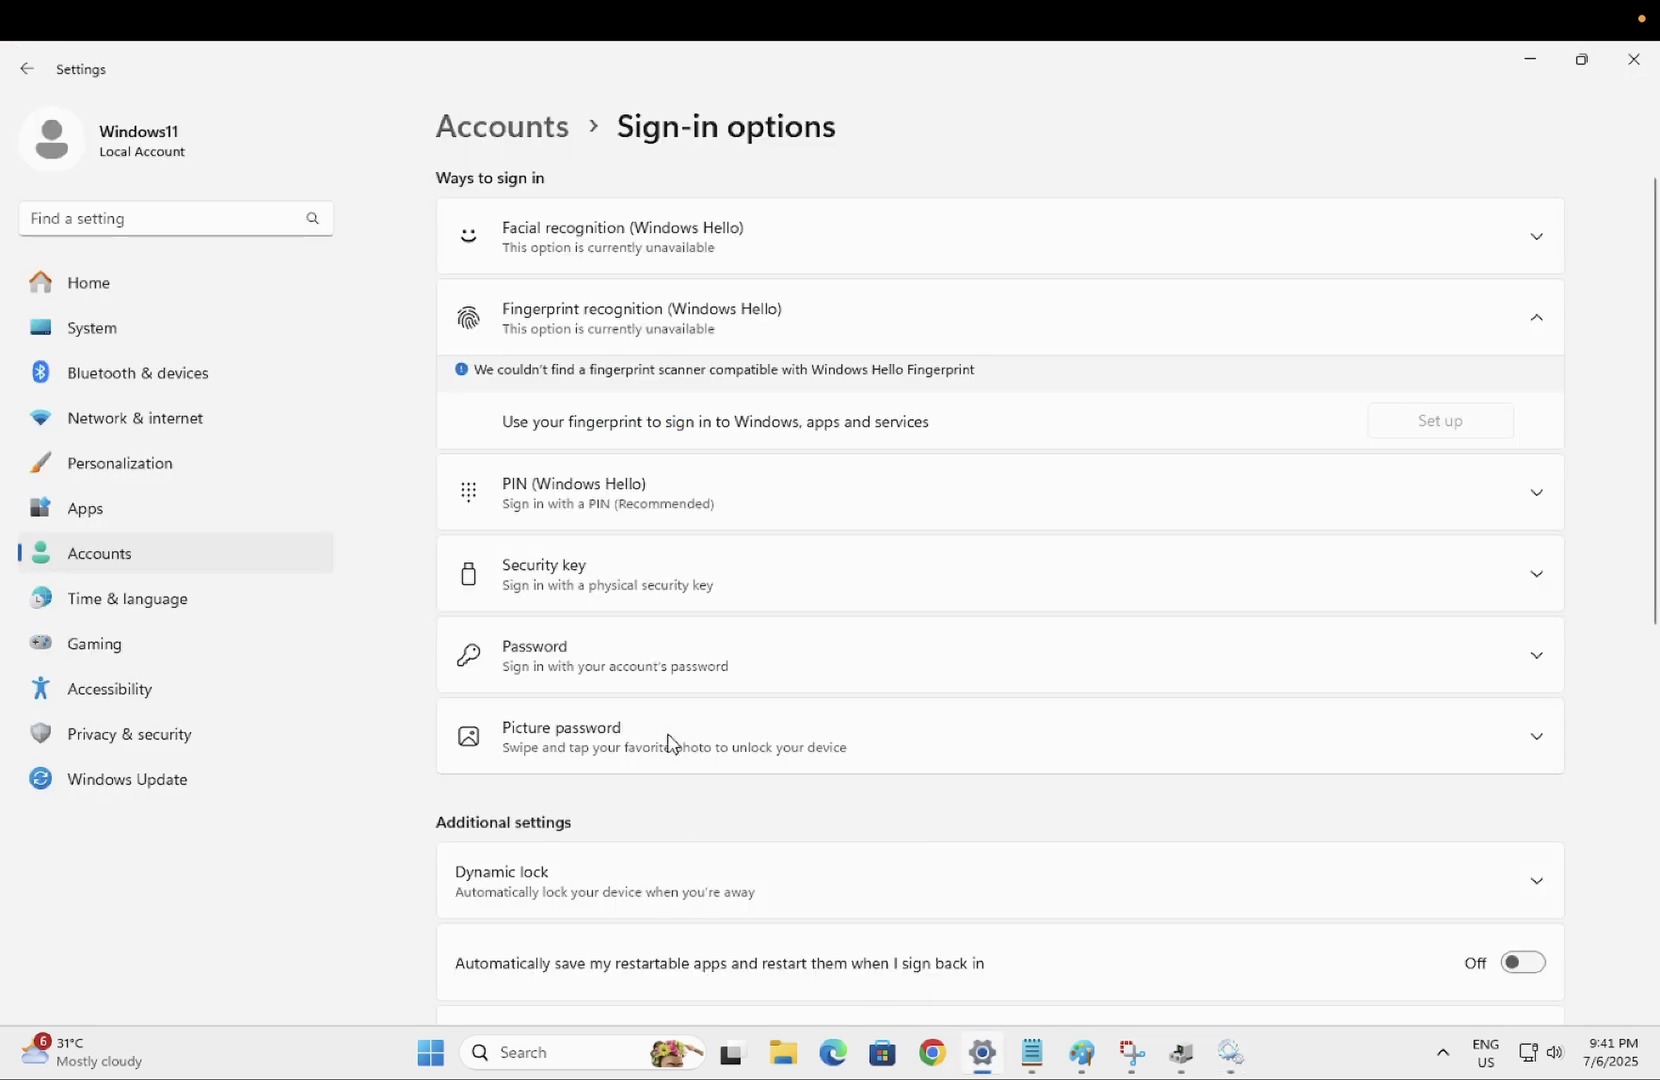
pyautogui.click(178, 556)
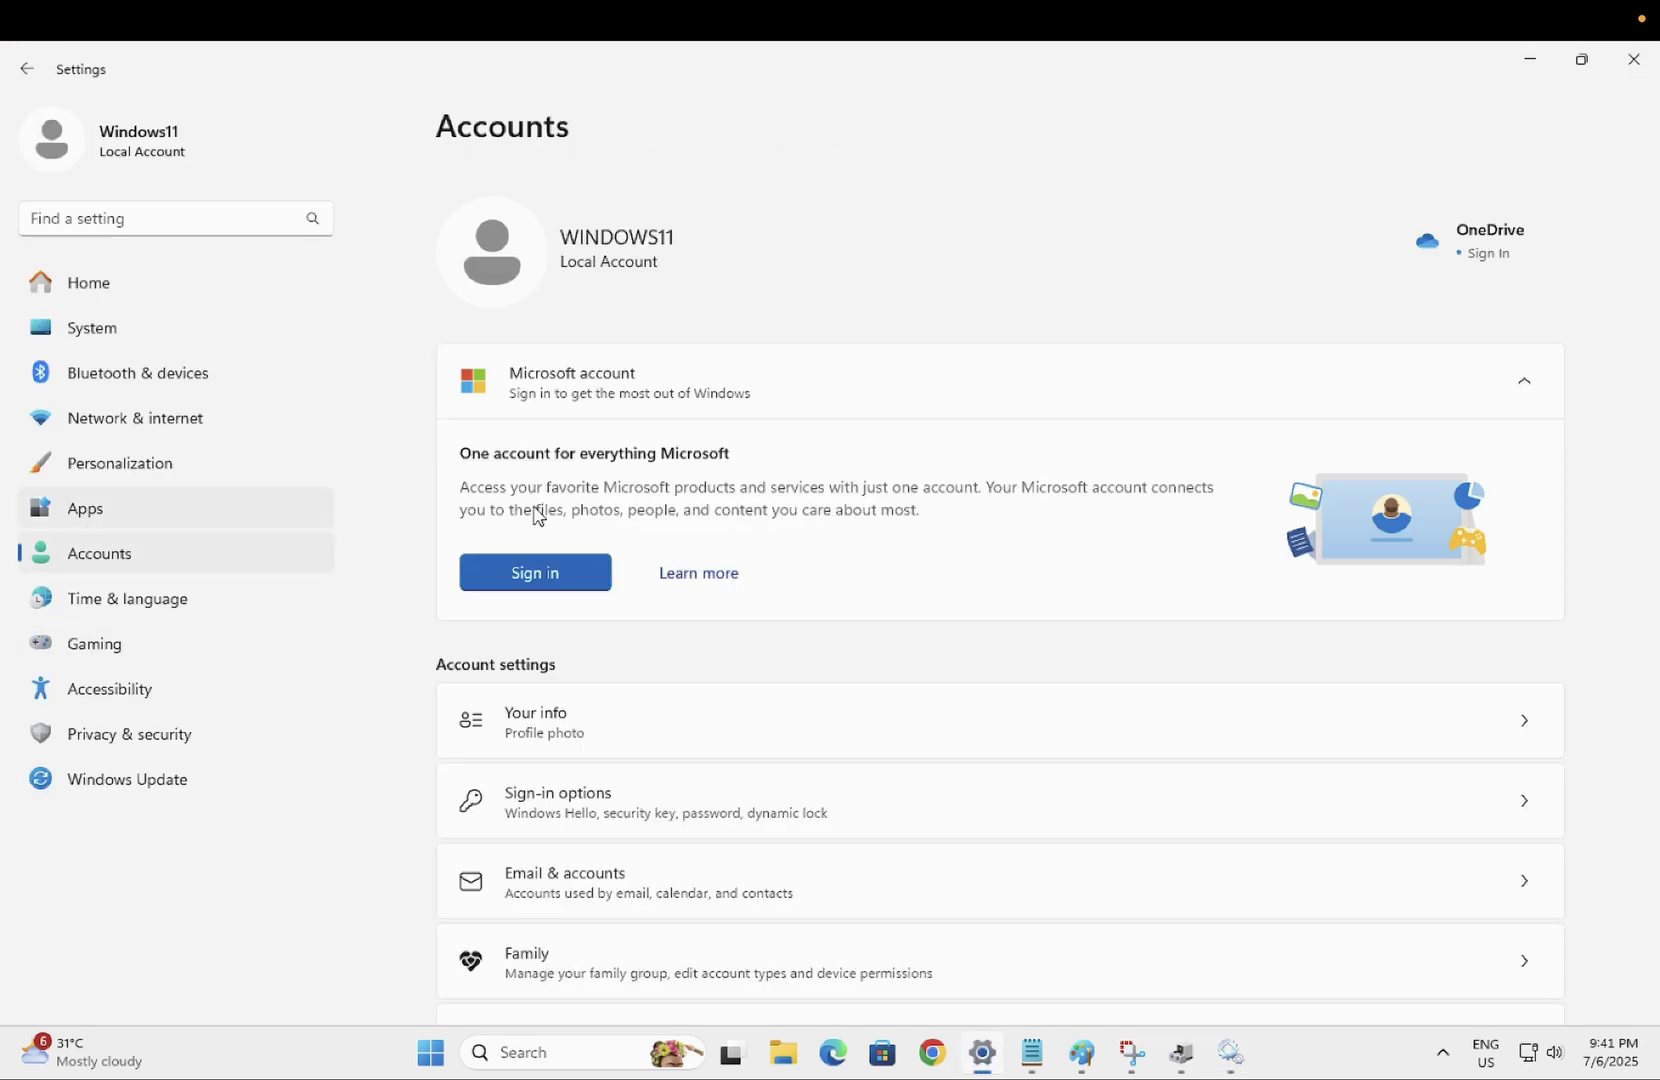
pyautogui.click(630, 832)
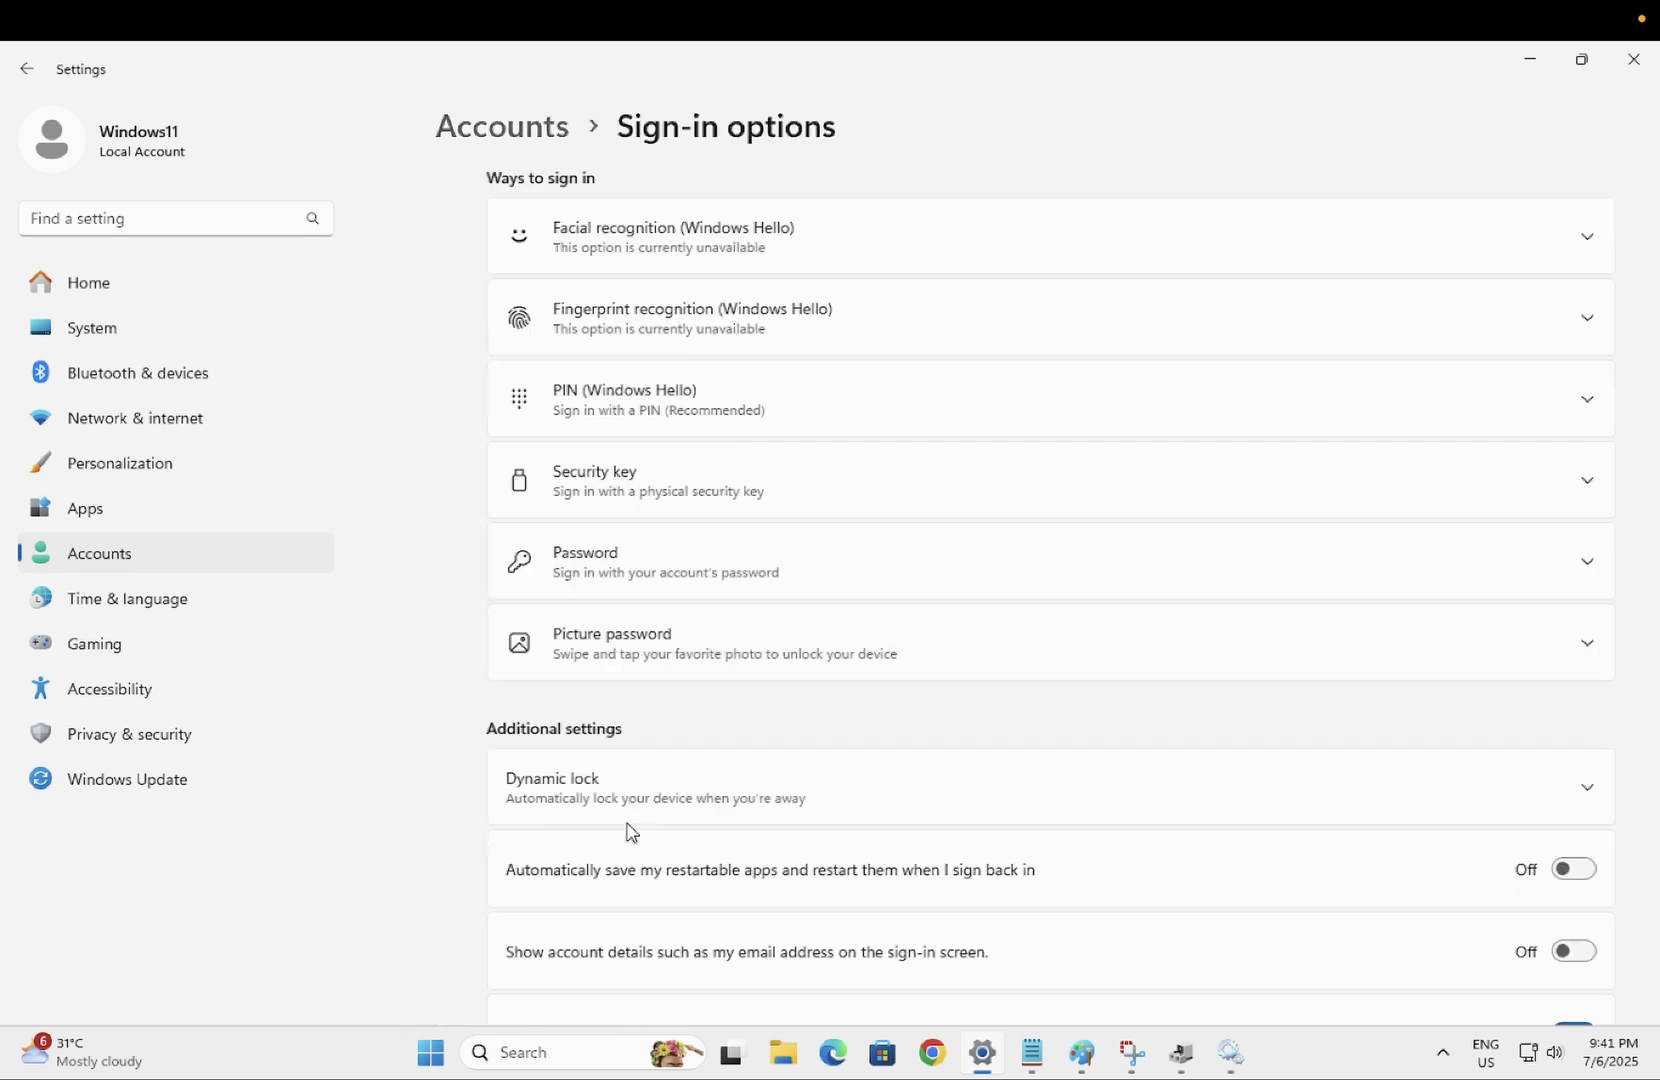
pyautogui.click(727, 345)
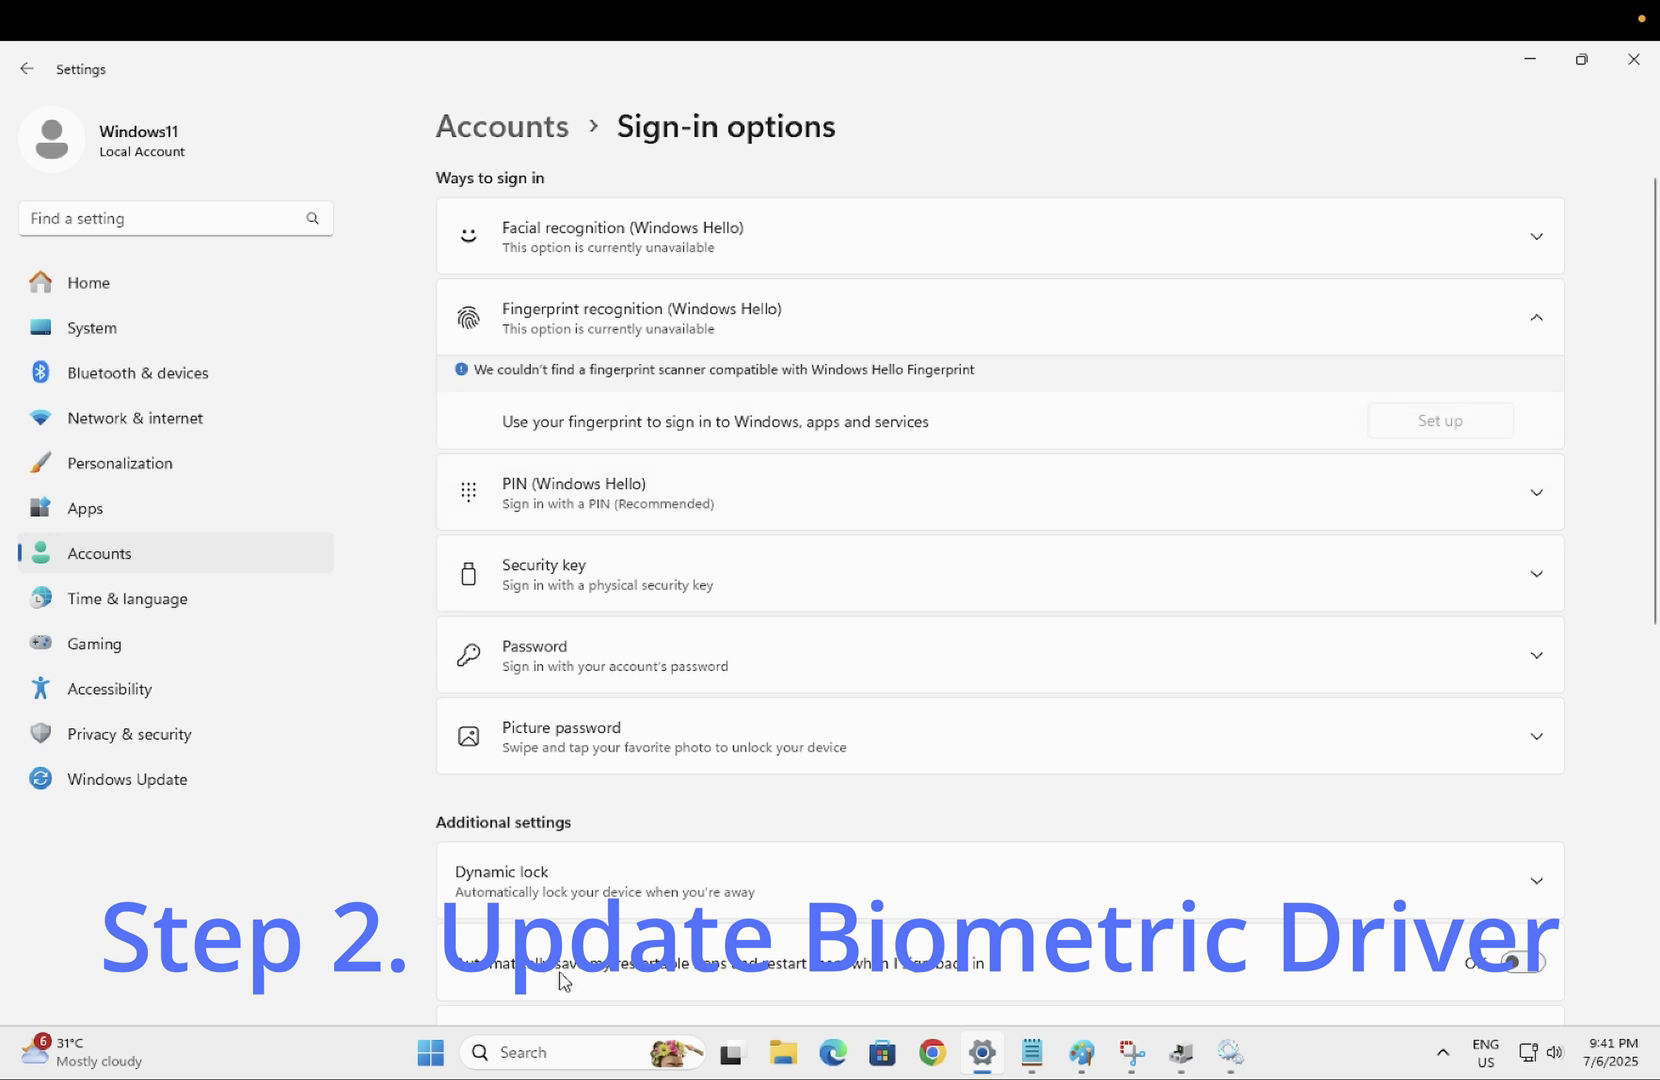
# Search for "device", open Device Manager and collapse the Other devices category.
pyautogui.click(543, 1050)
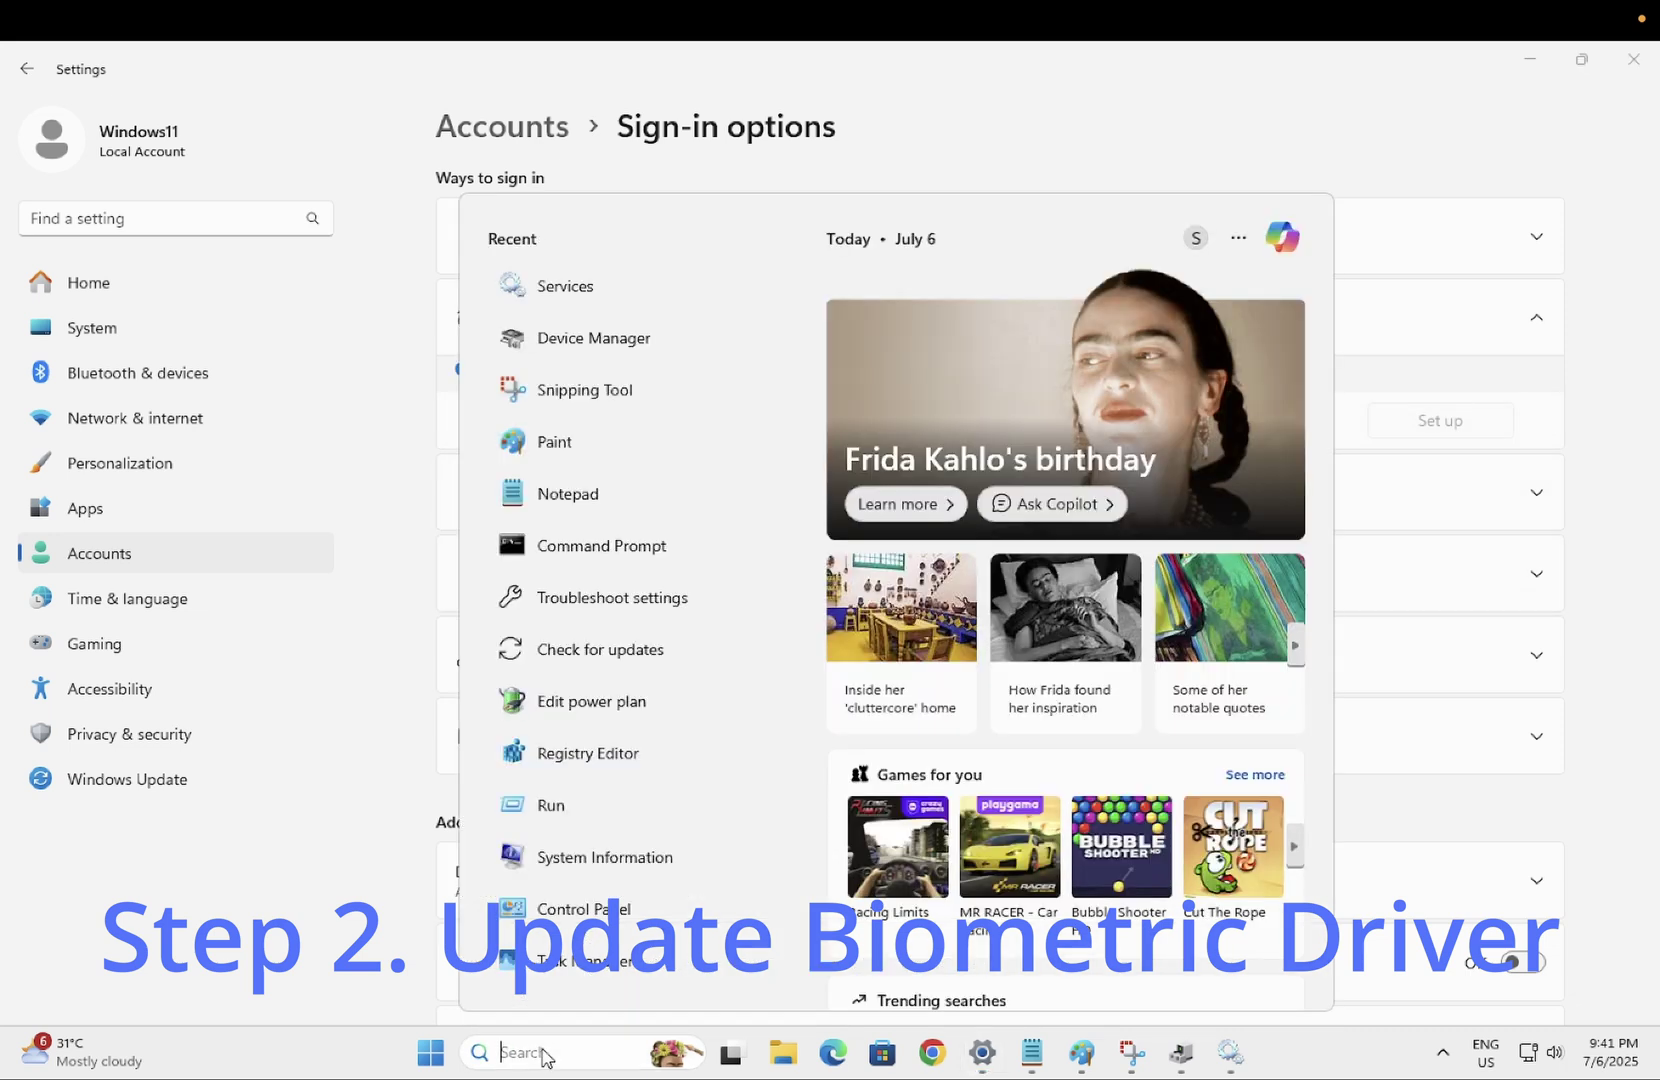
pyautogui.write('default apps')
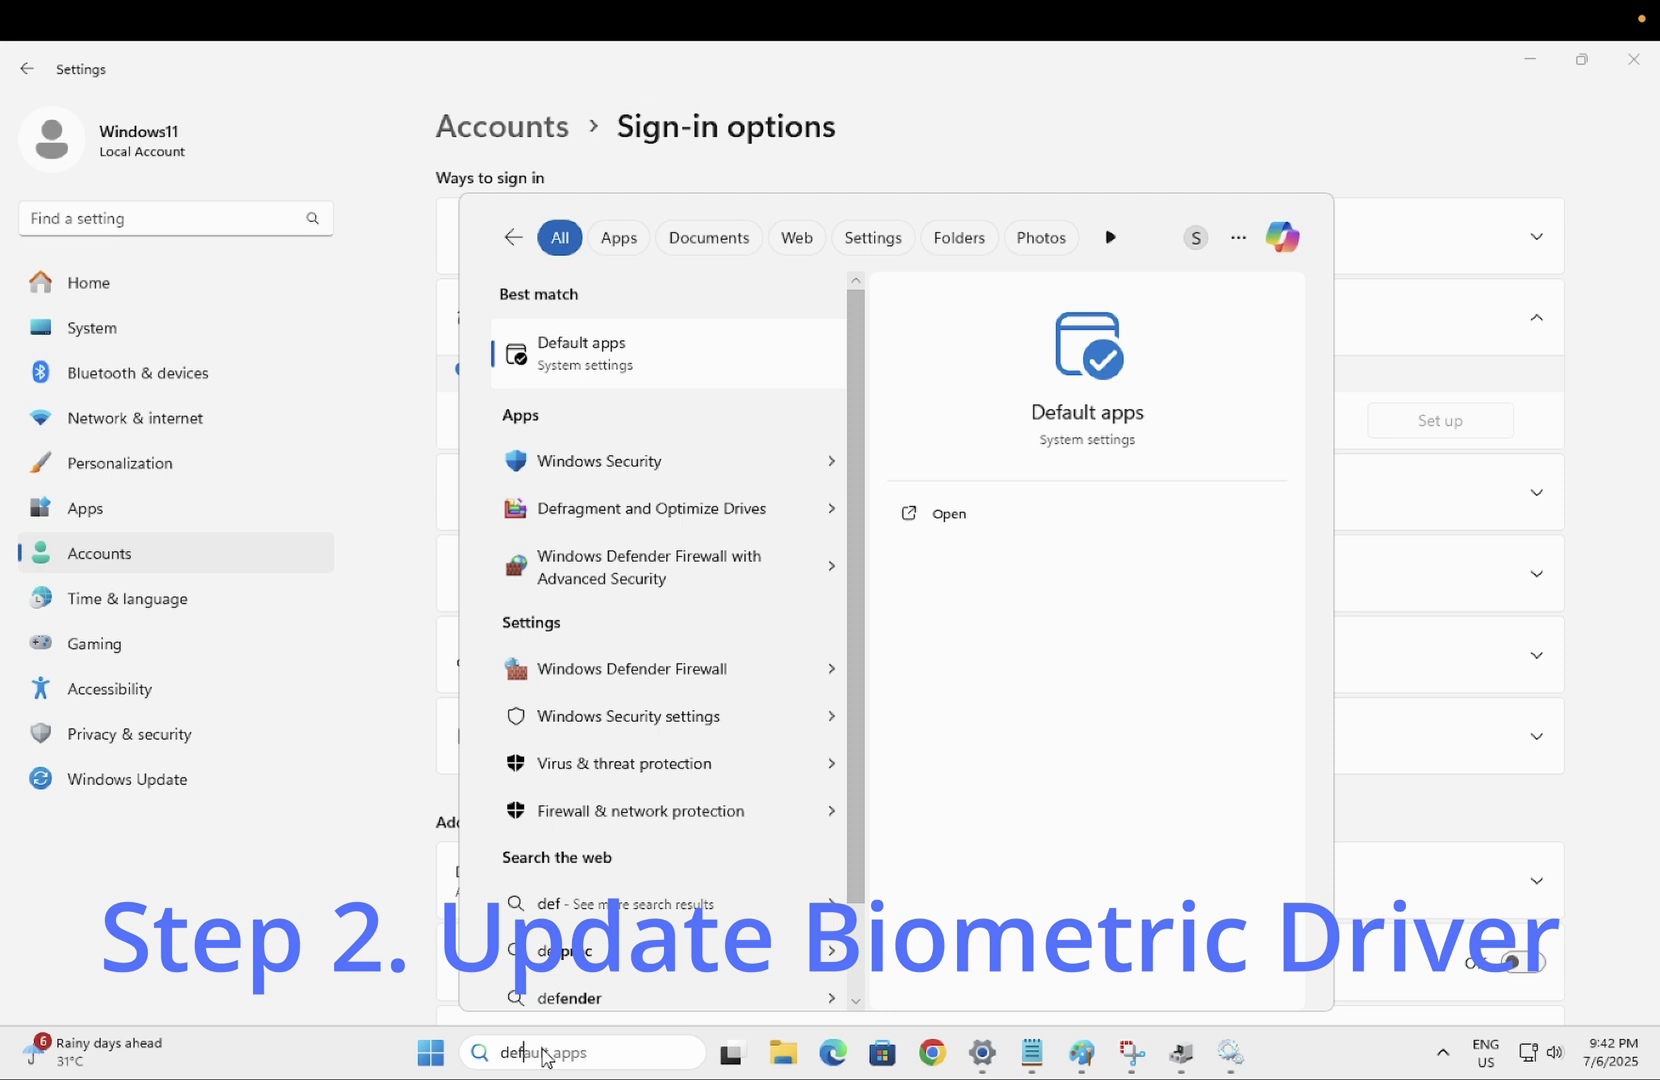
pyautogui.press('BackSpace')
pyautogui.press('BackSpace')
pyautogui.press('BackSpace')
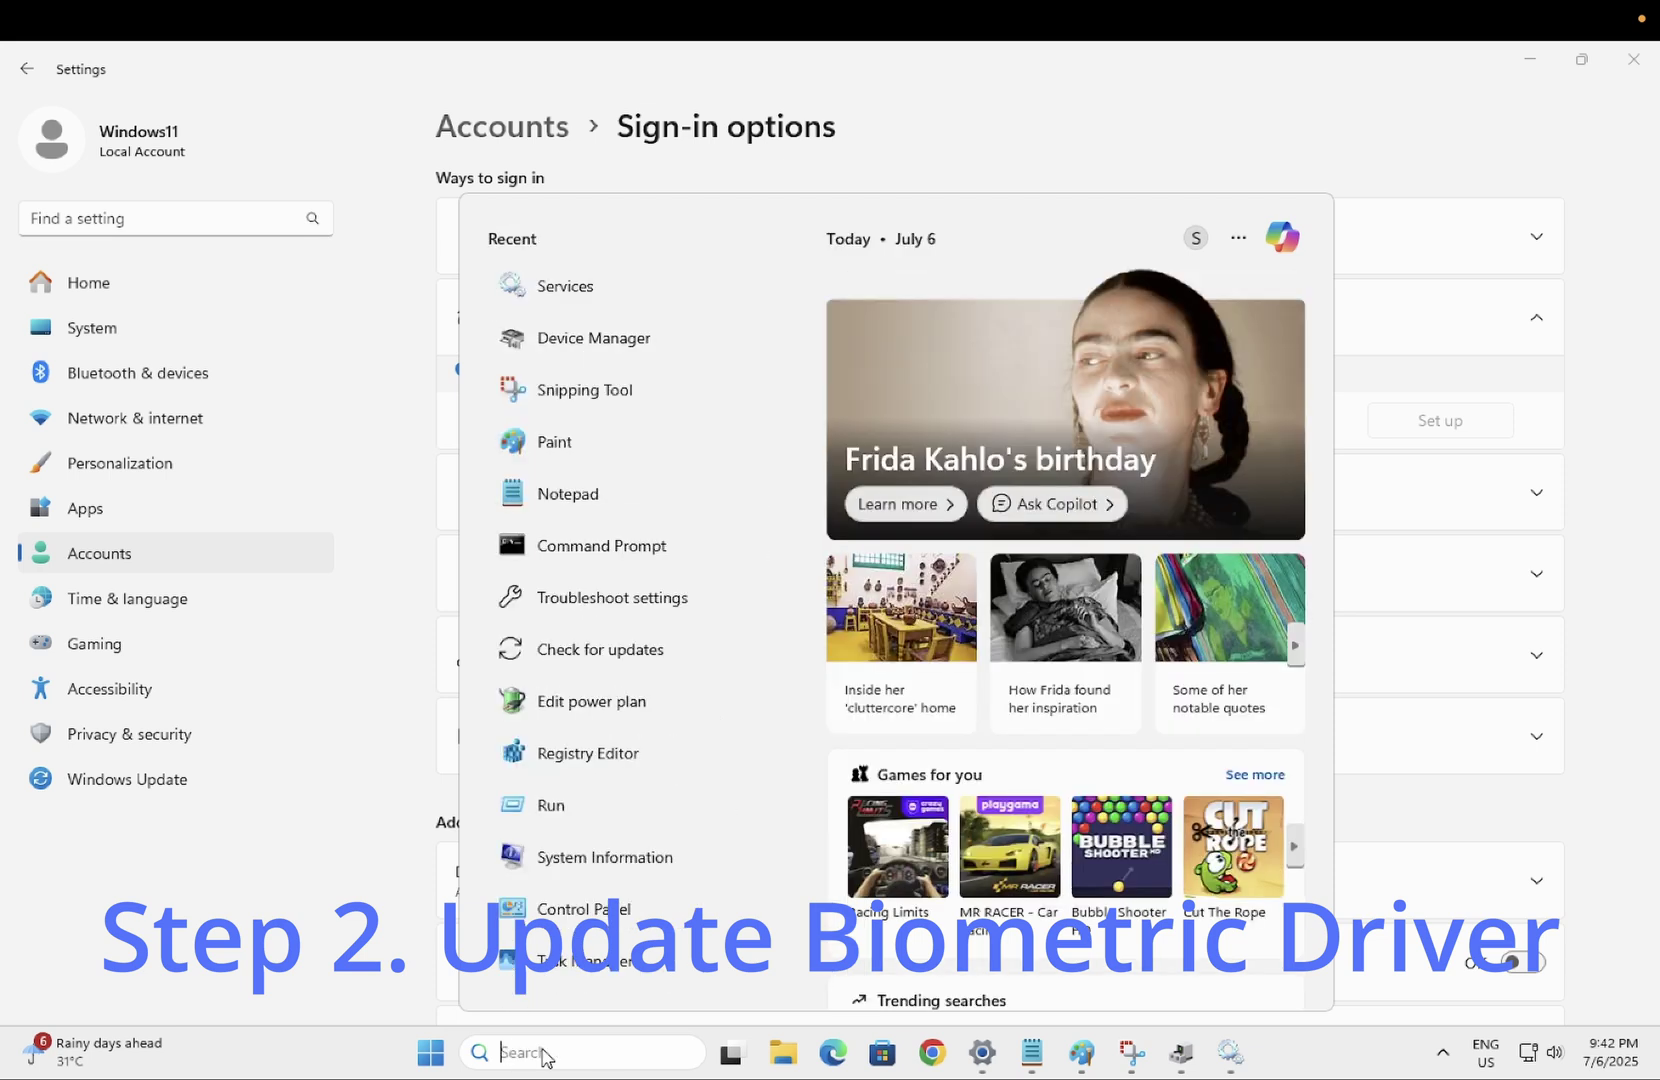
pyautogui.write('device')
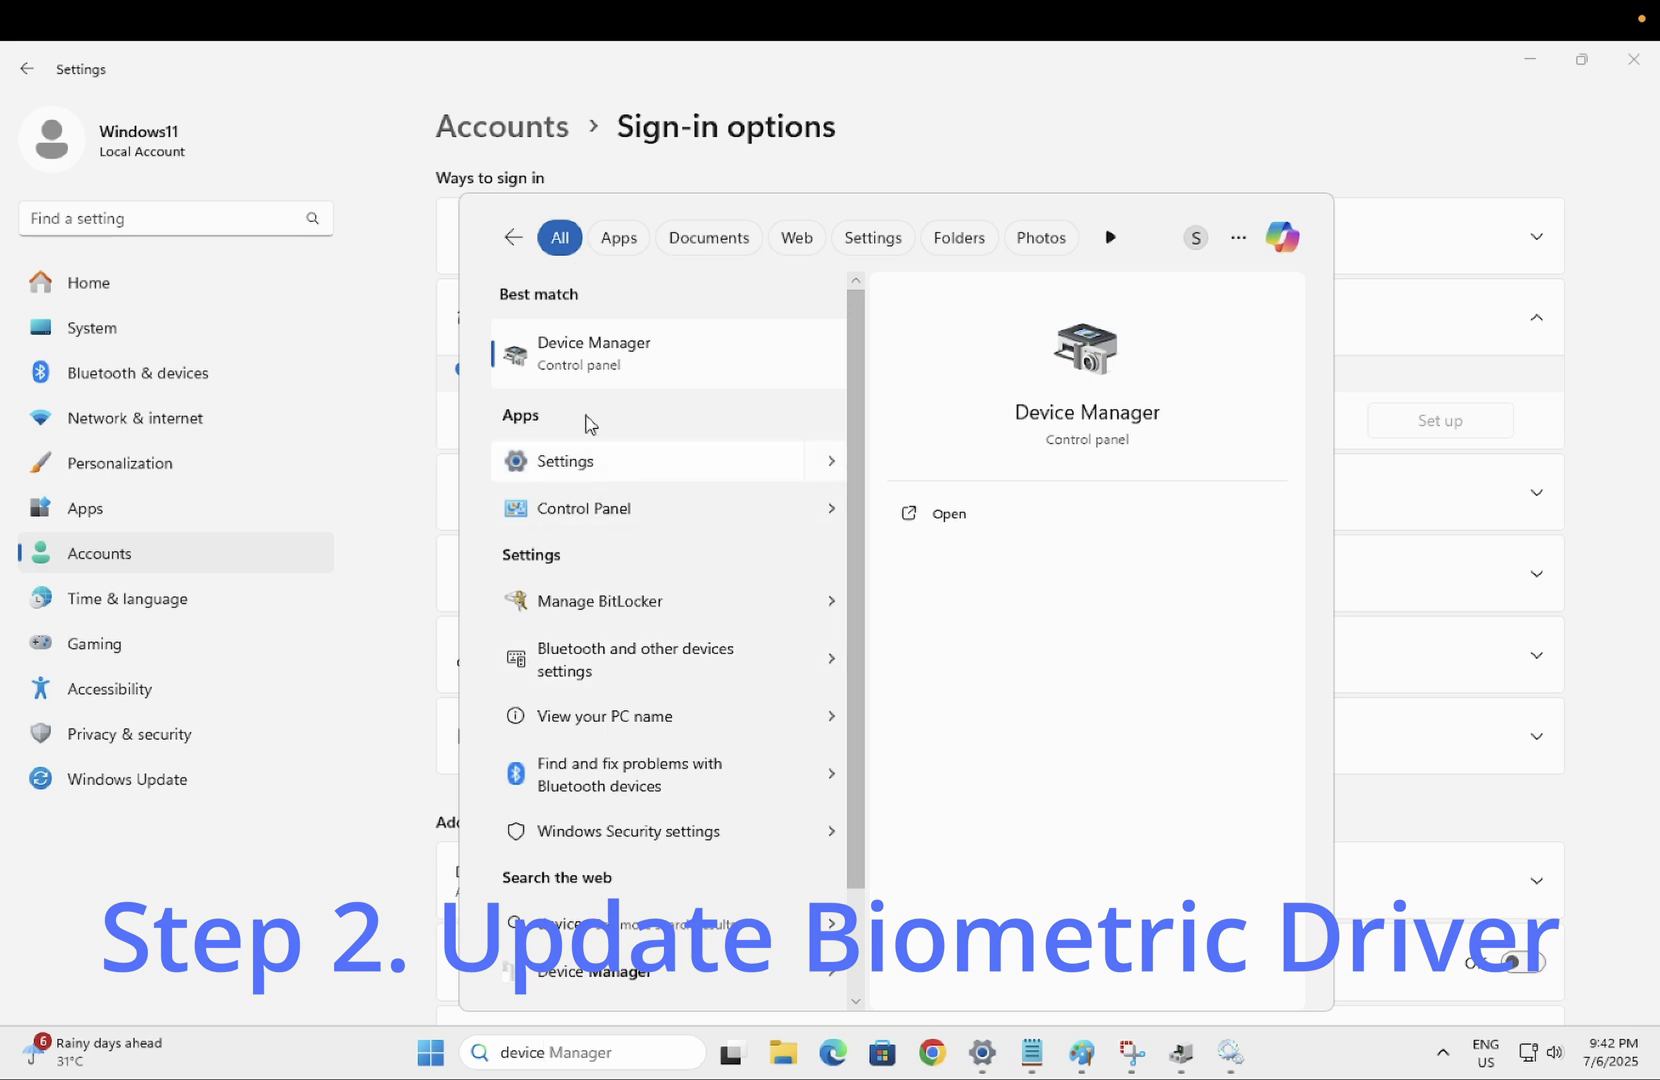
pyautogui.click(611, 358)
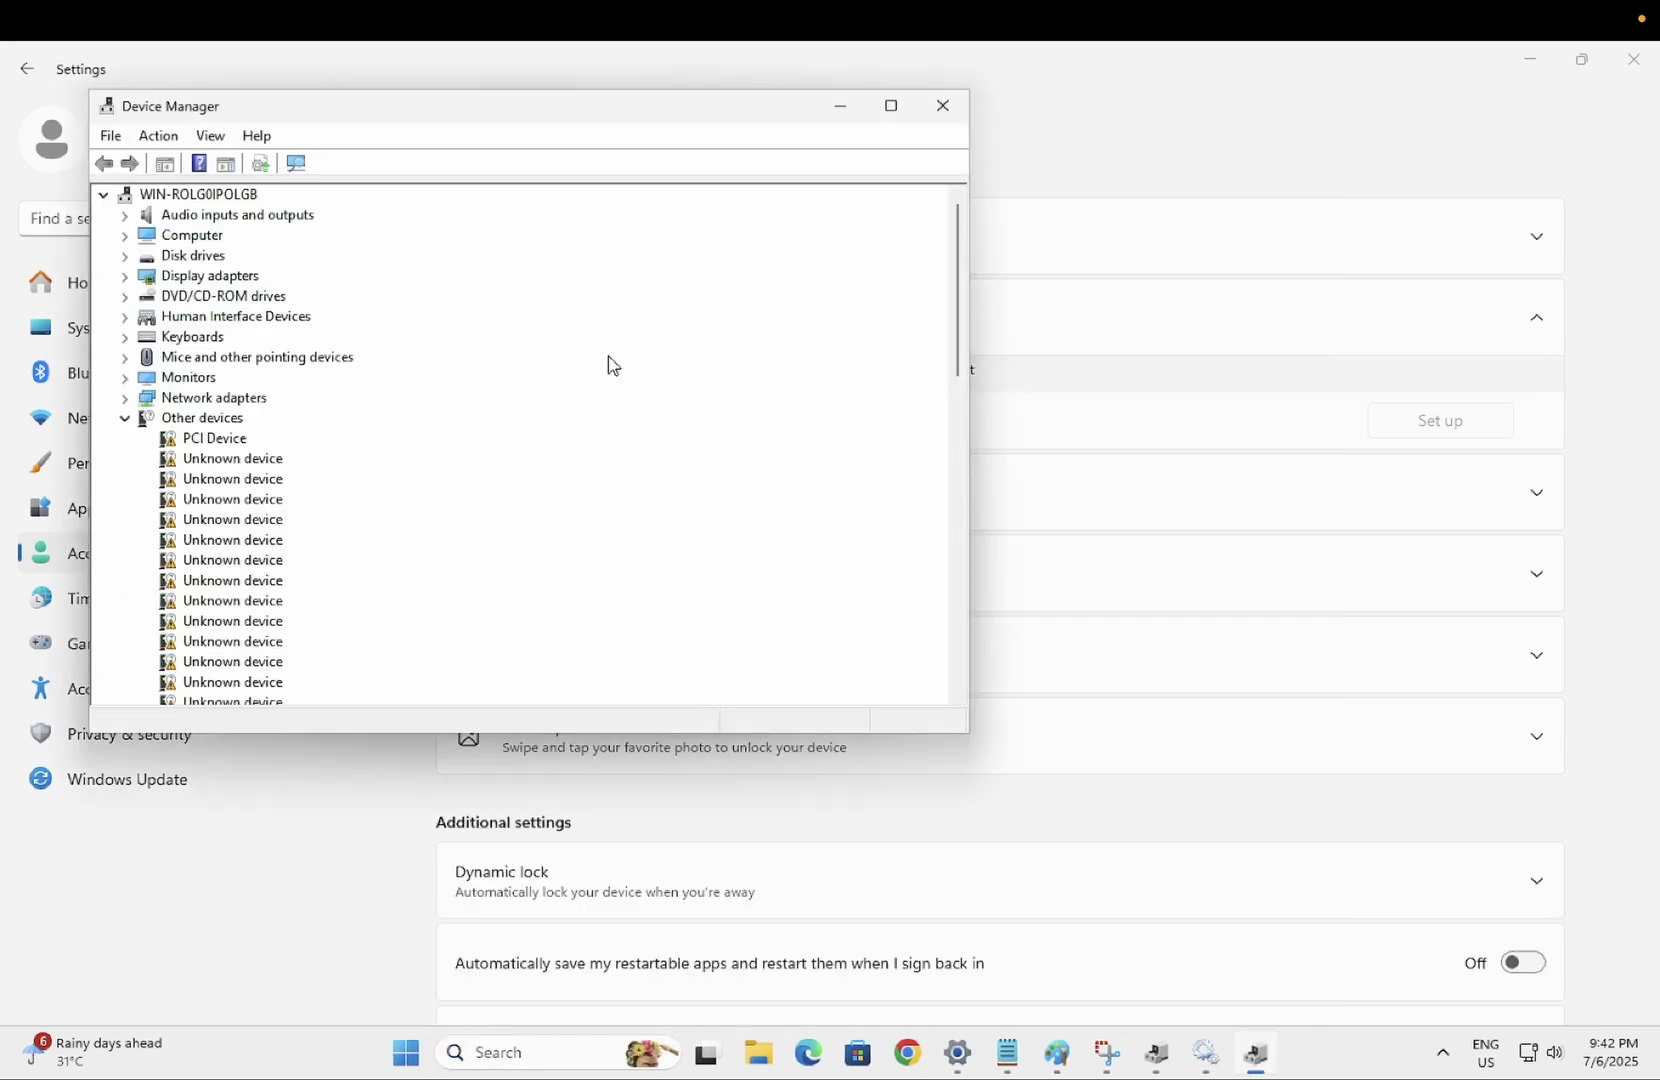
pyautogui.click(125, 418)
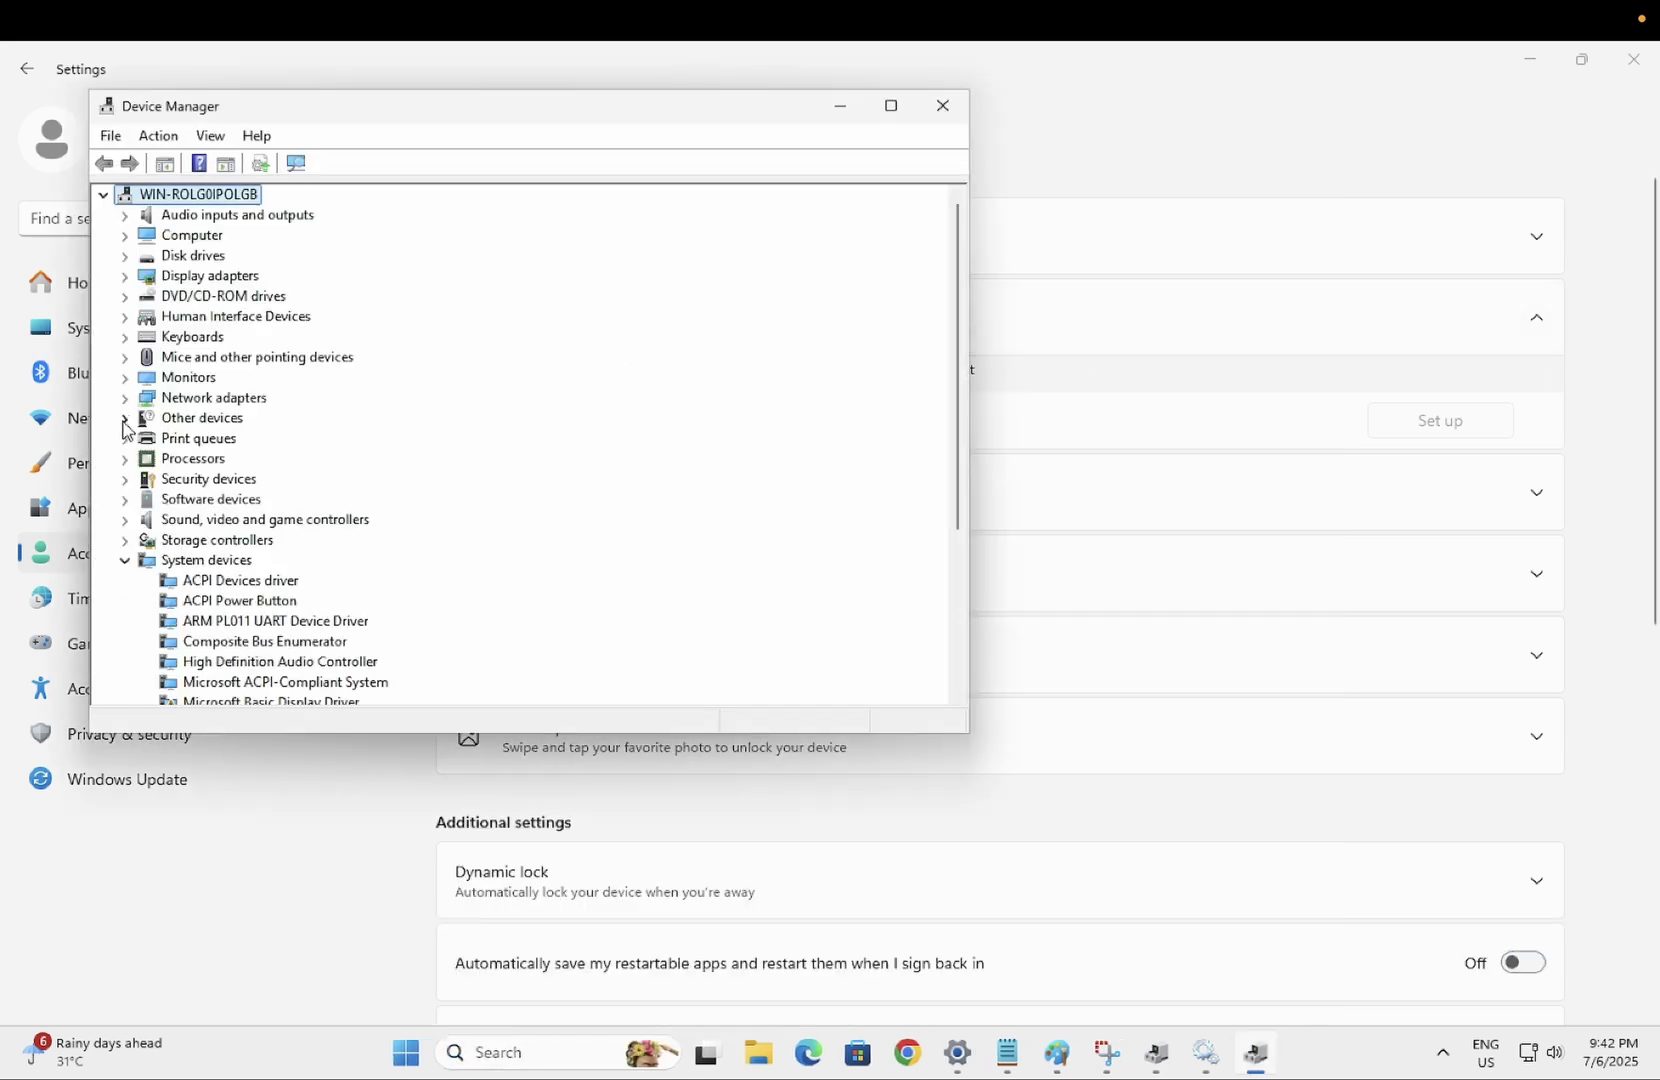
# Minimize Settings and close Services, leaving Device Manager moved to the middle of the desktop.
pyautogui.click(1535, 66)
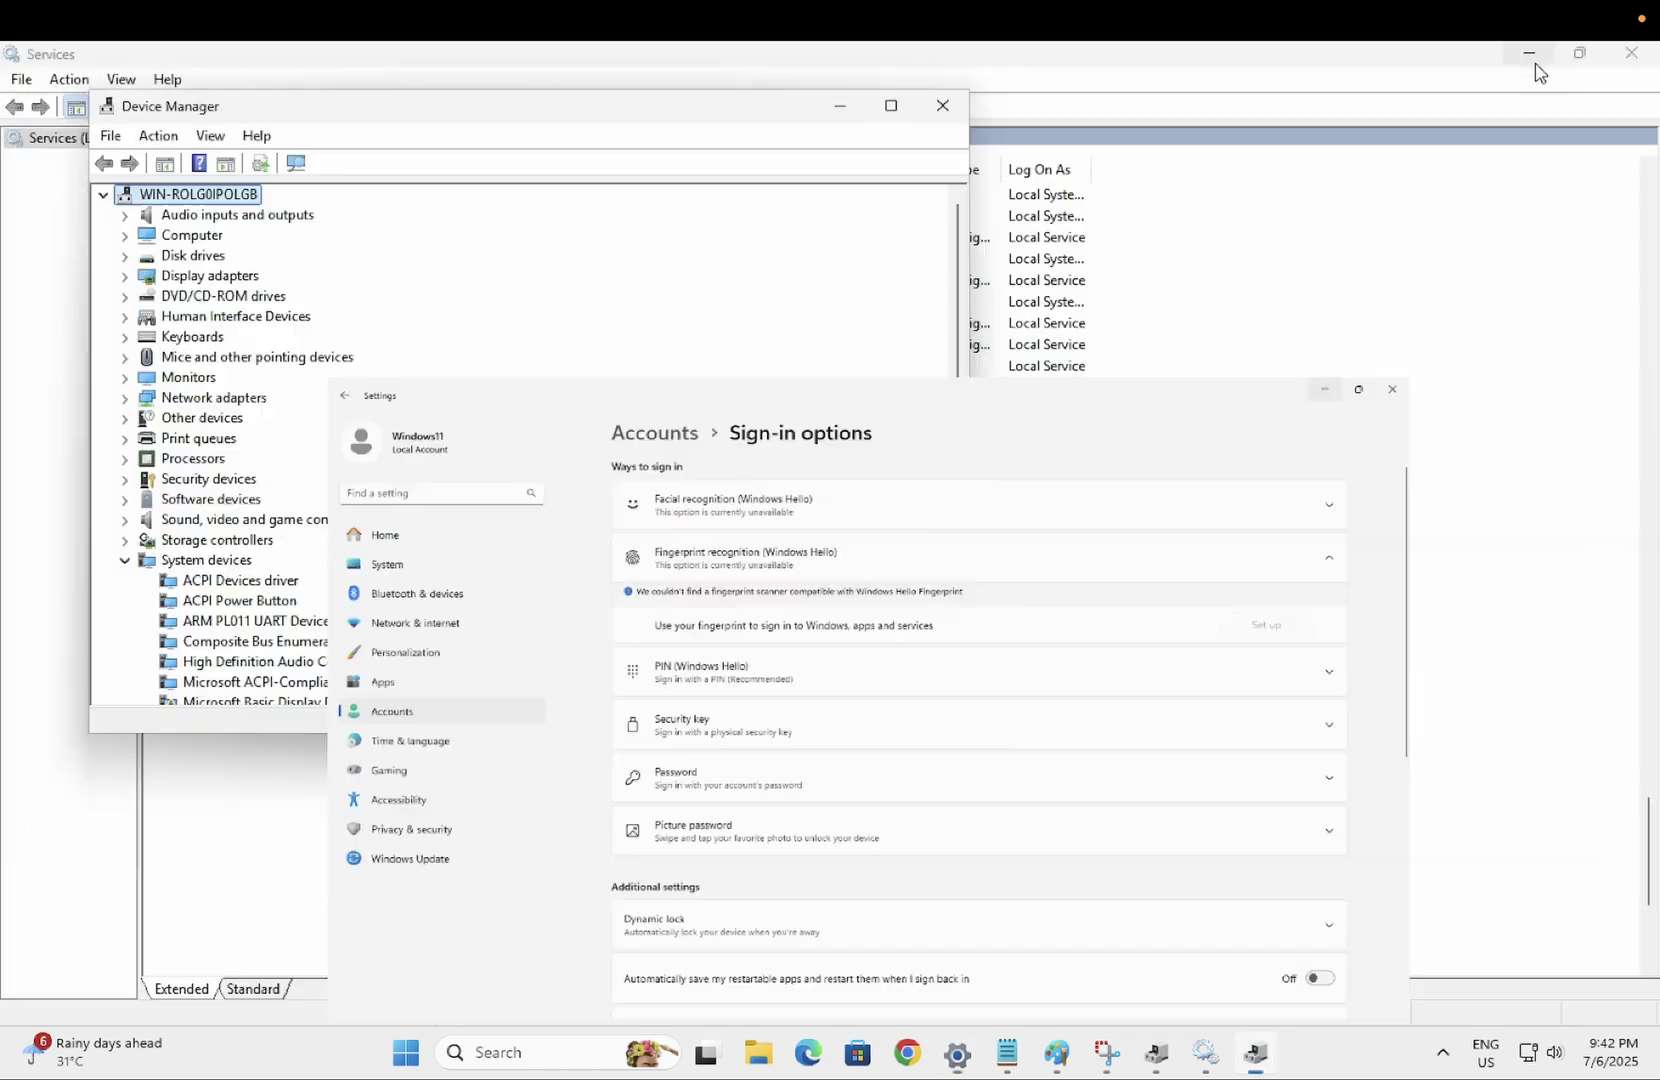
pyautogui.click(1611, 63)
pyautogui.moveTo(674, 107); pyautogui.dragTo(1015, 164)
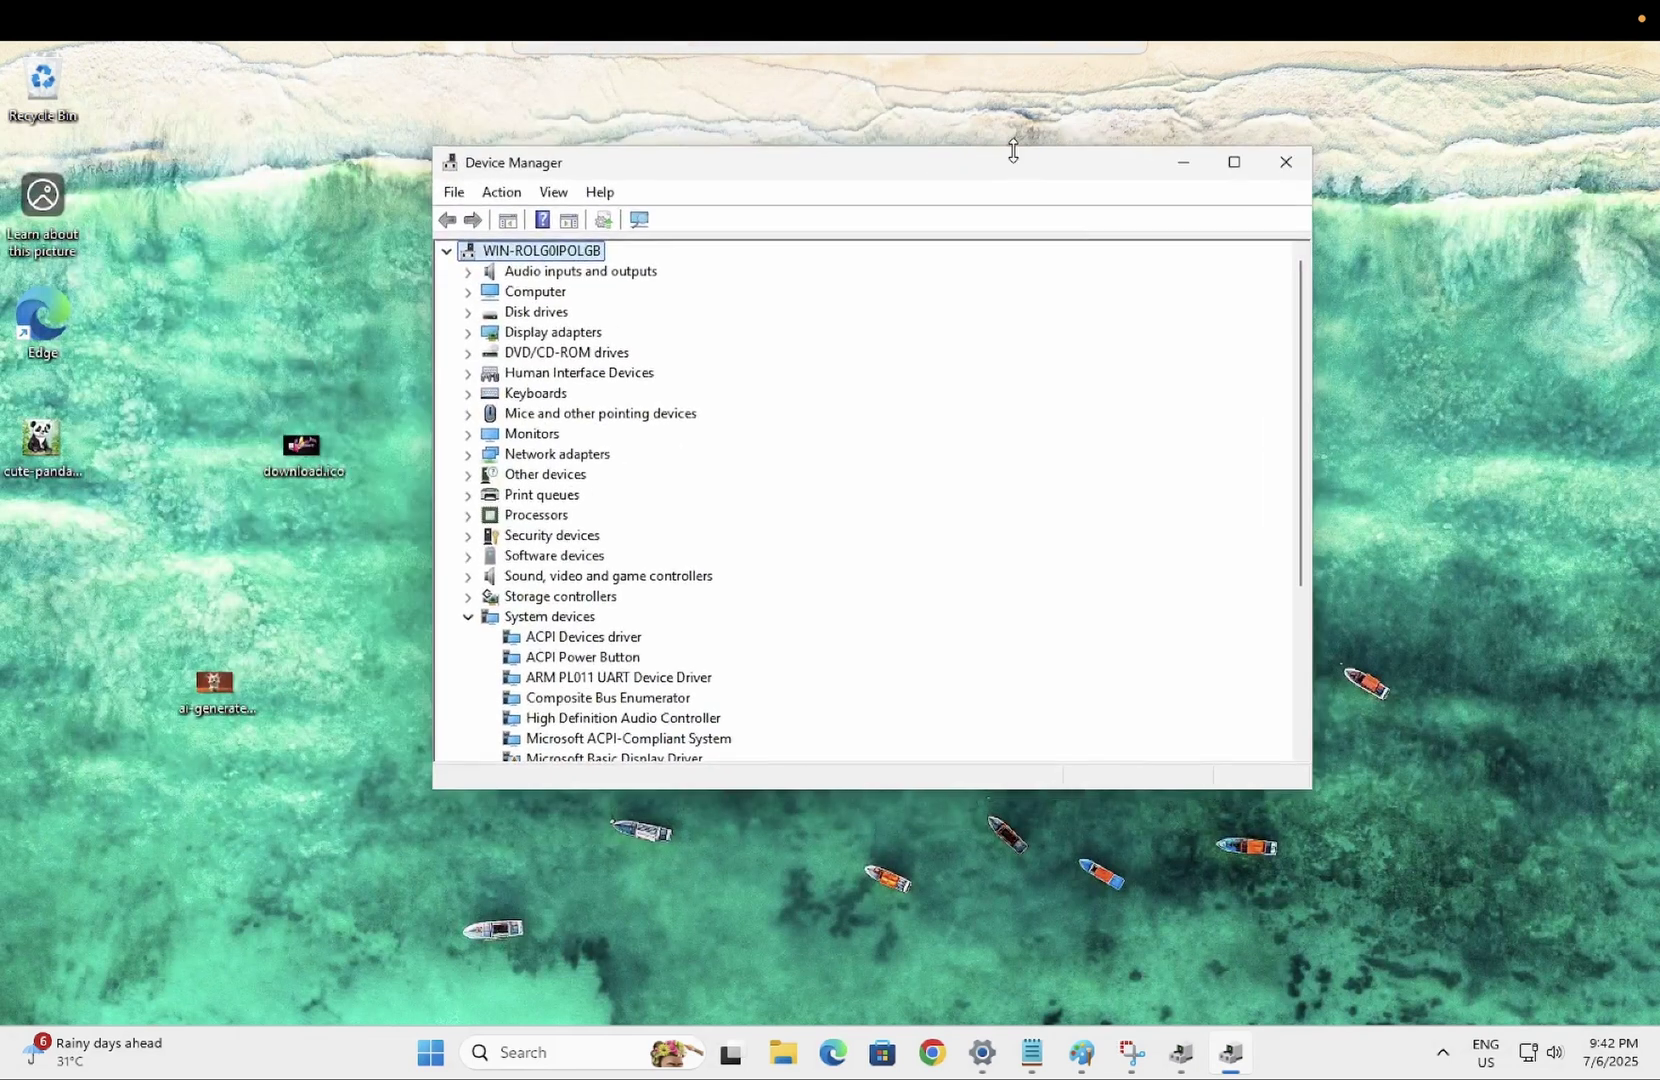
pyautogui.click(522, 270)
pyautogui.click(526, 258)
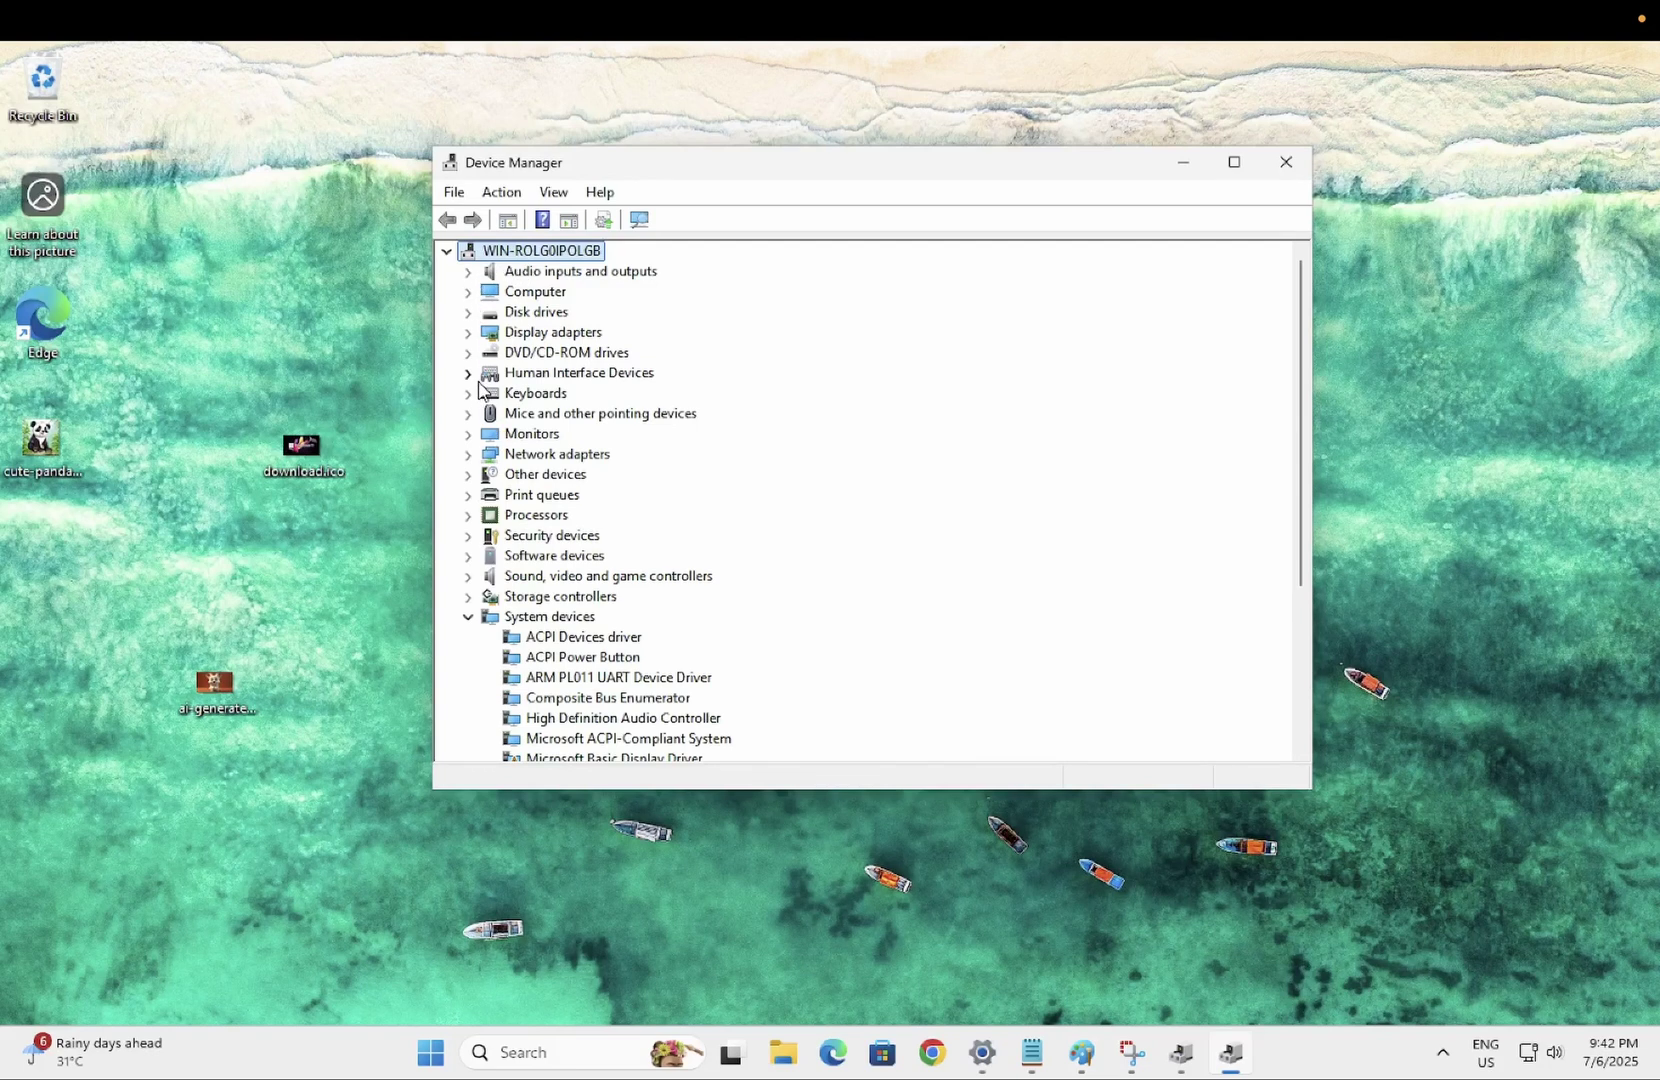
pyautogui.click(468, 292)
pyautogui.click(467, 292)
# Show hidden devices in the Device Manager tree.
pyautogui.click(552, 195)
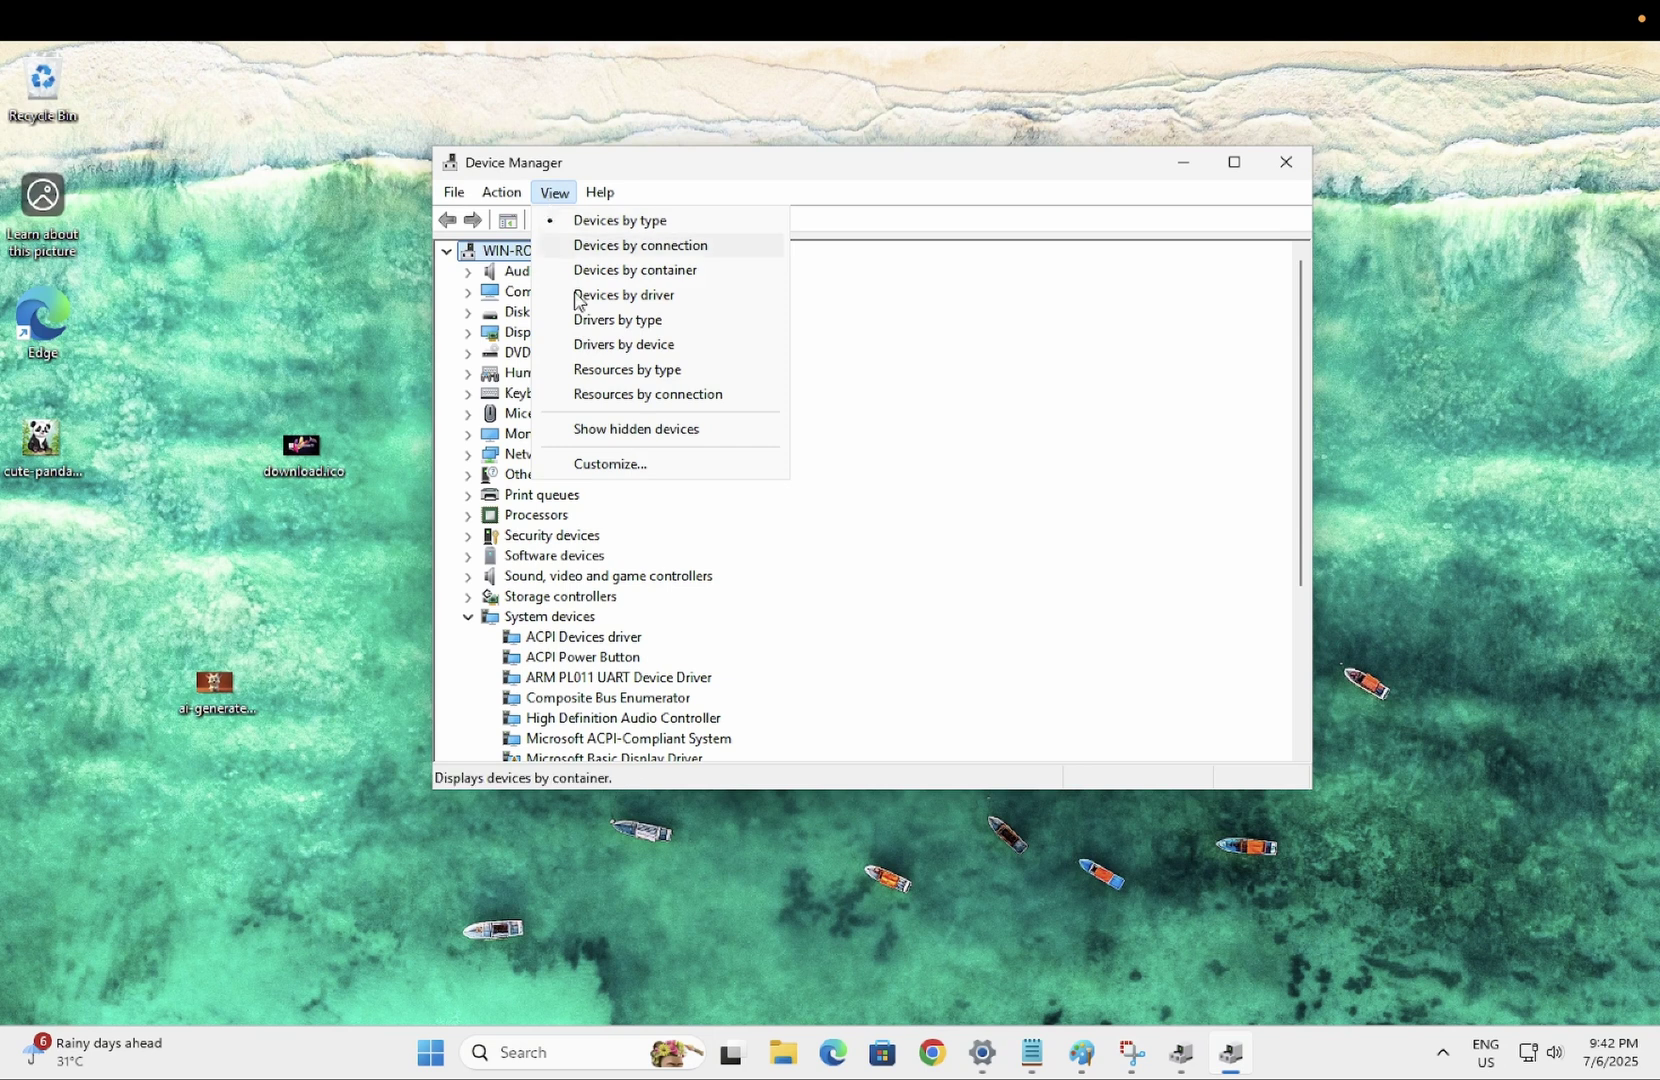
pyautogui.click(634, 430)
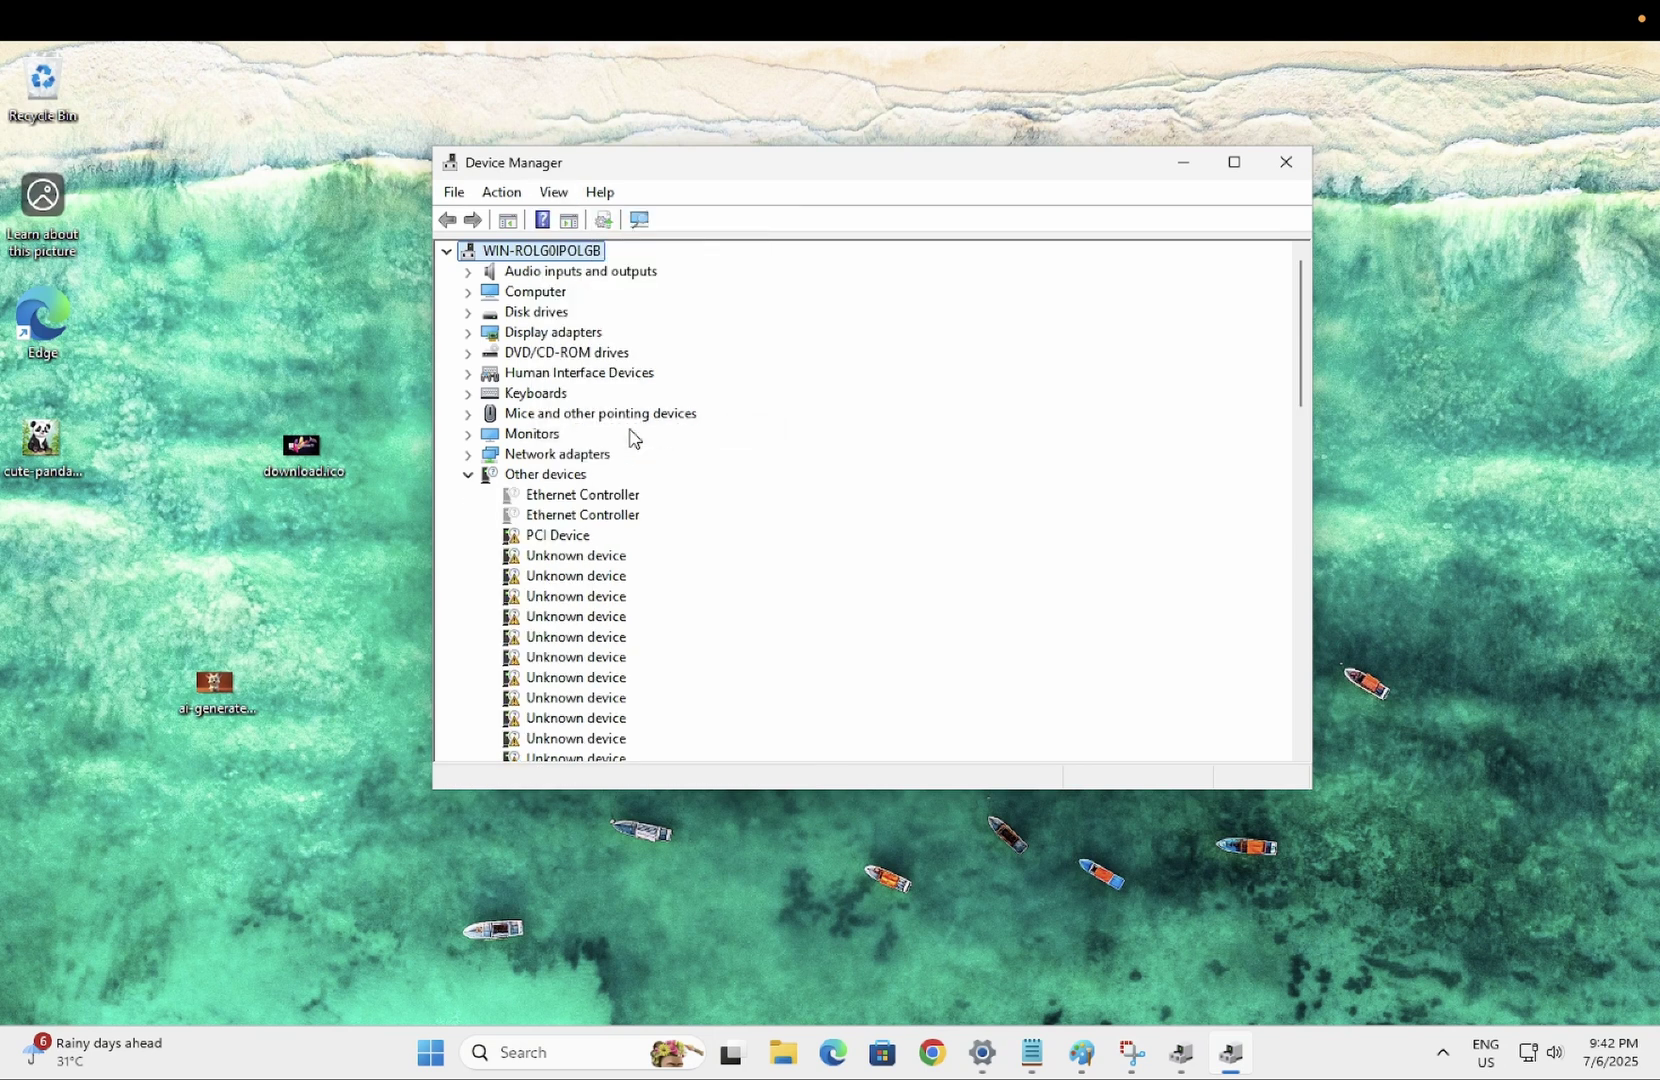
# Collapse Other devices, view the fingerprint reader example in Snipping Tool and return to Device Manager.
pyautogui.click(468, 476)
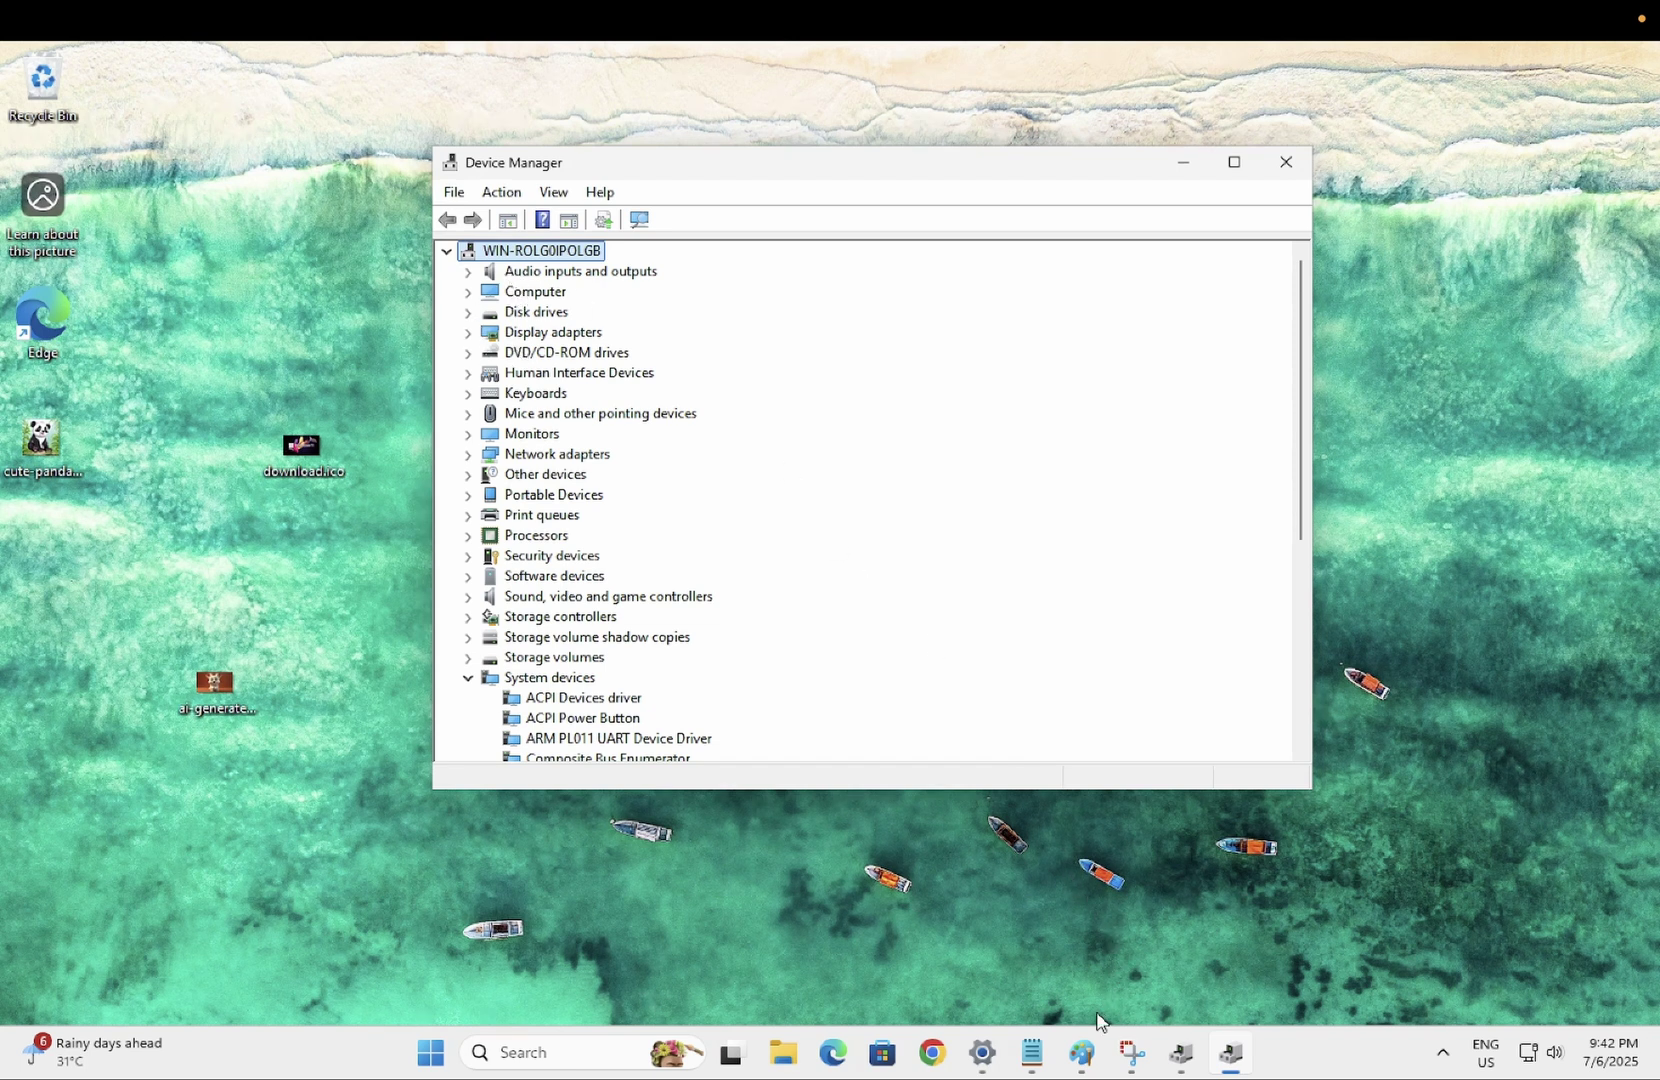
pyautogui.click(1132, 1053)
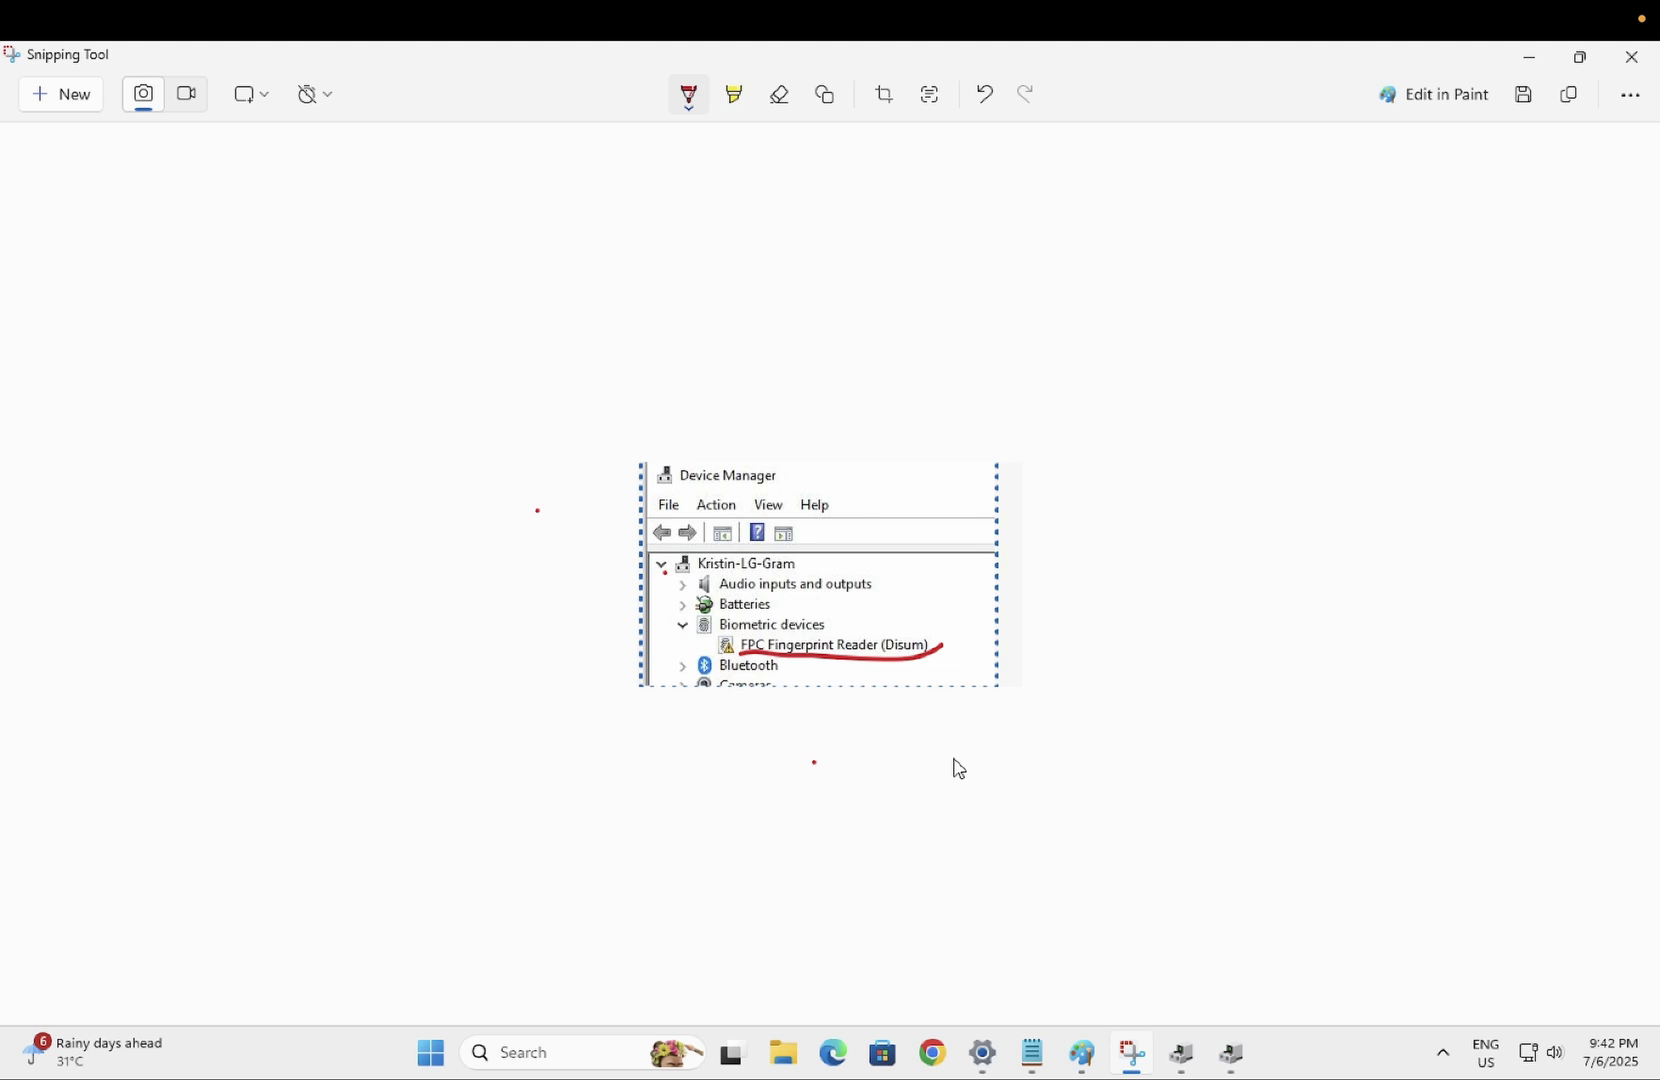
pyautogui.click(1231, 1052)
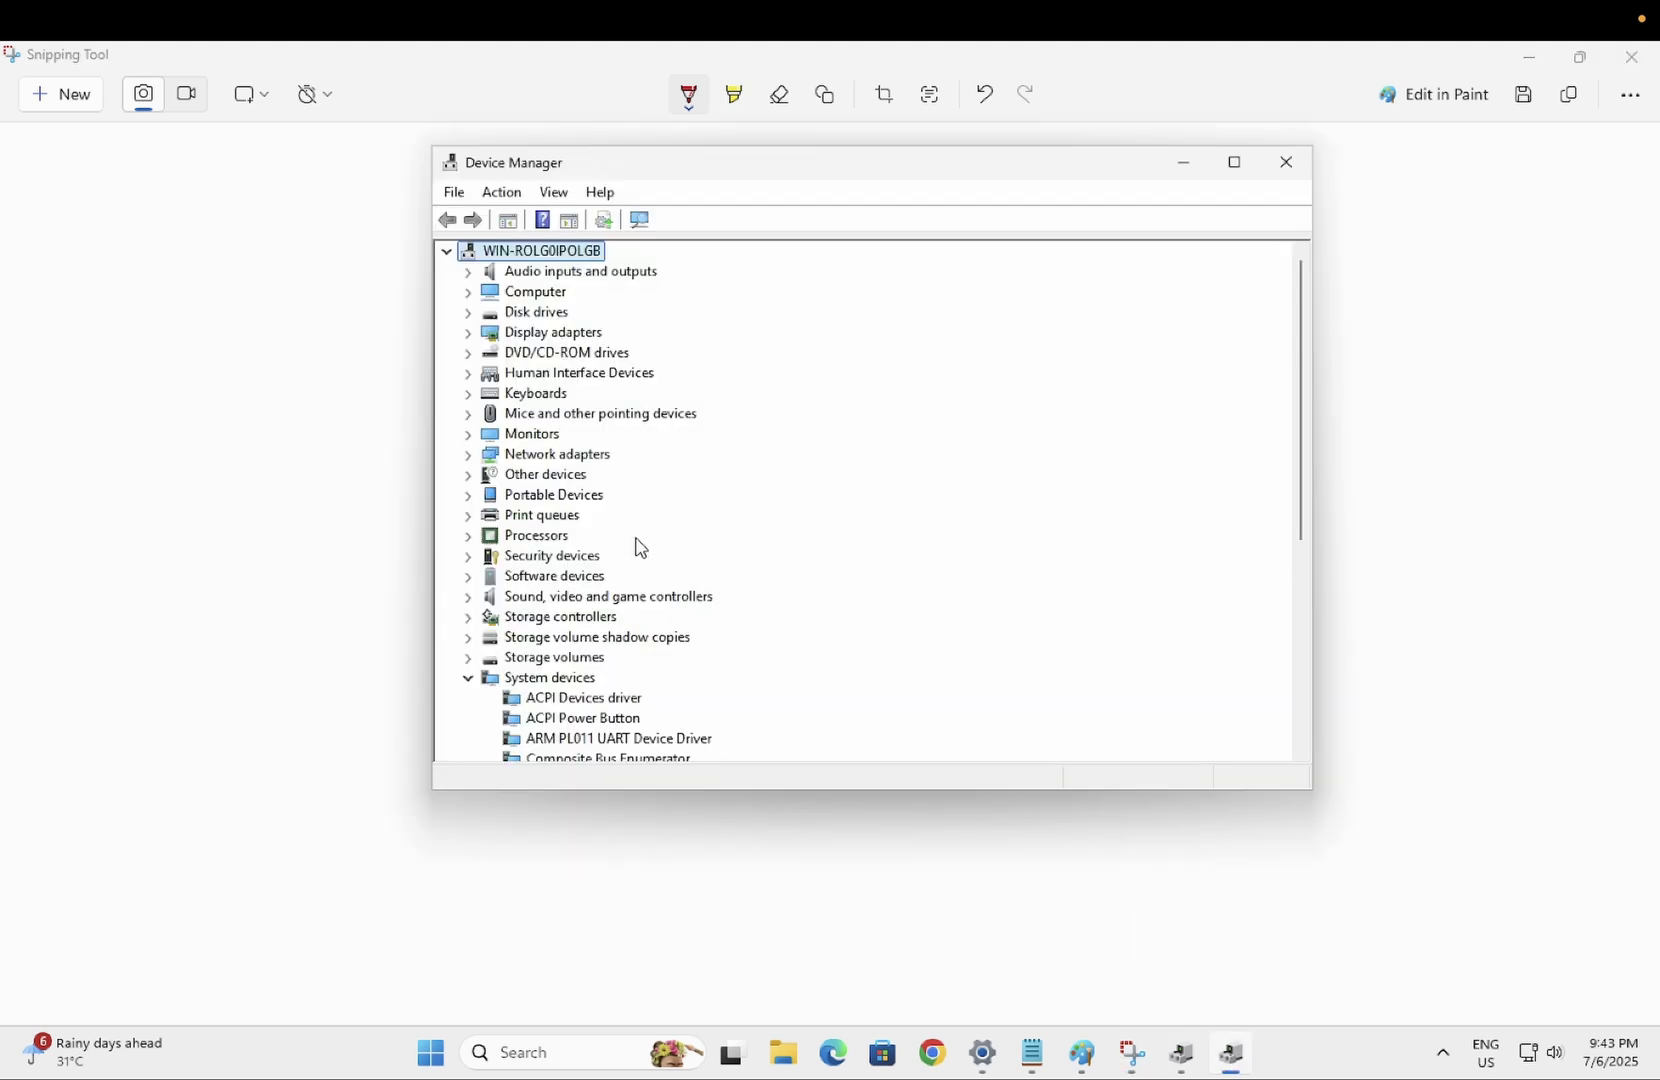
# Collapse System devices and expand Audio inputs and outputs, moving Device Manager partly aside over Snipping Tool.
pyautogui.click(467, 679)
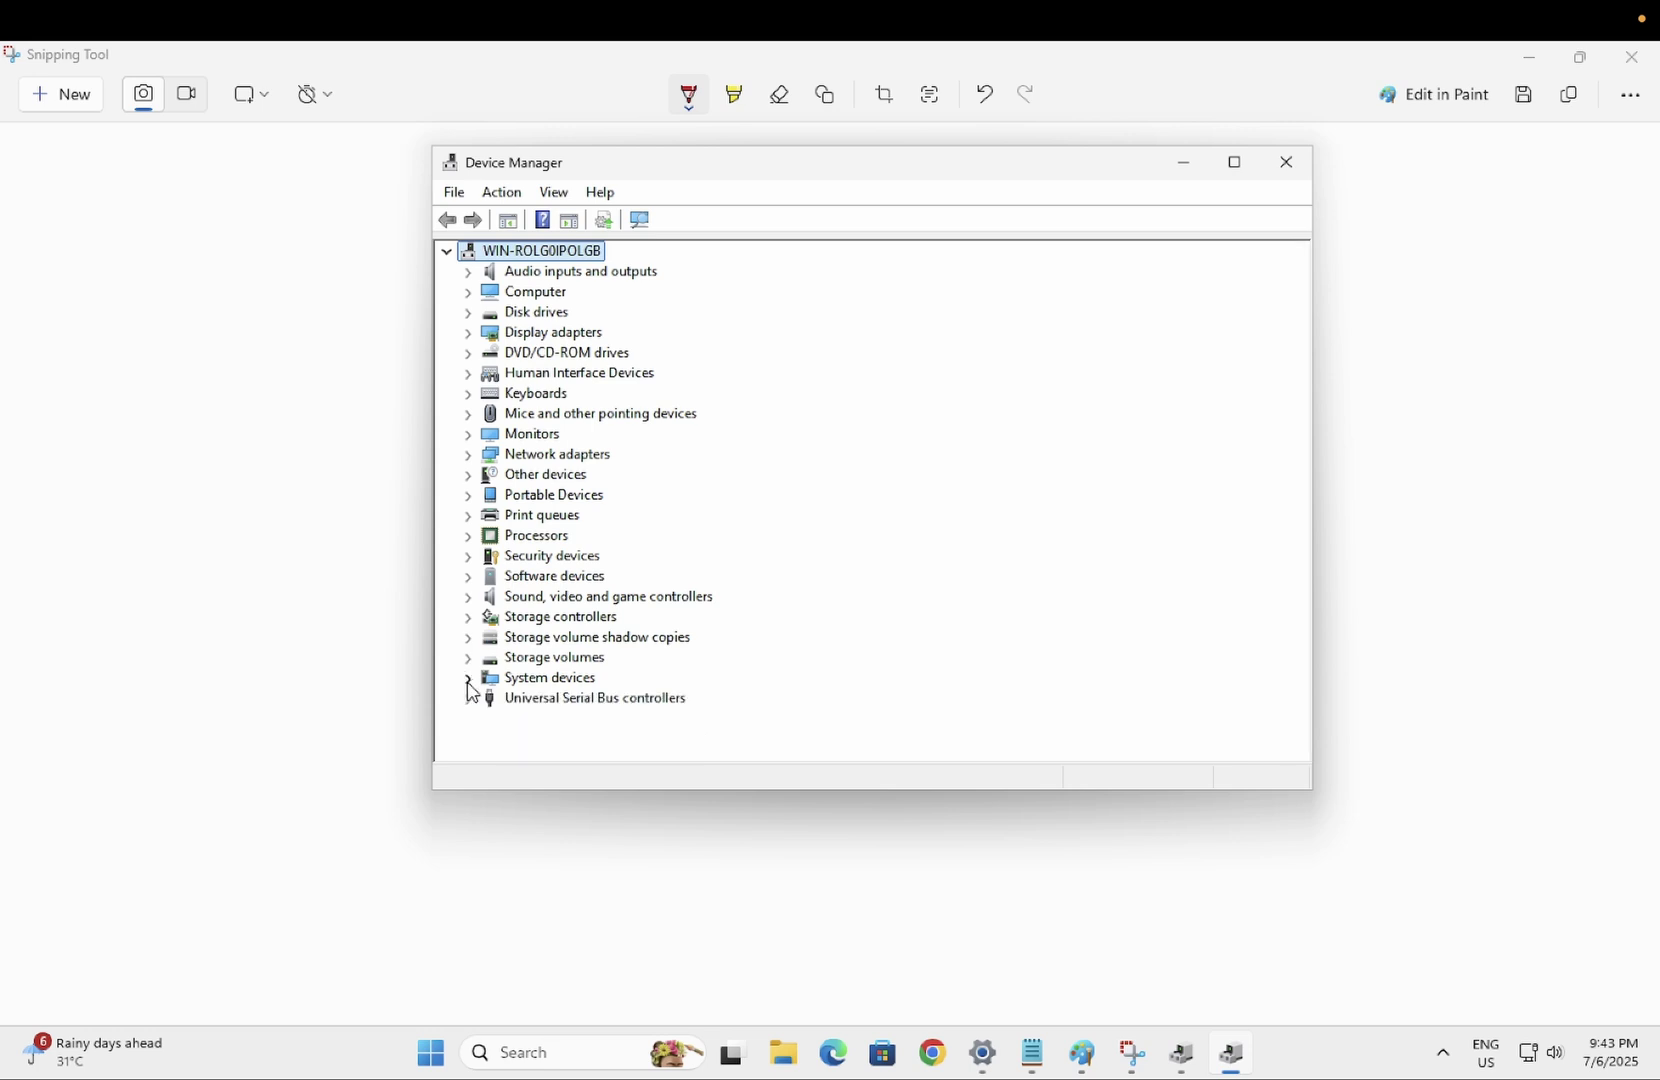
pyautogui.click(467, 272)
pyautogui.click(560, 356)
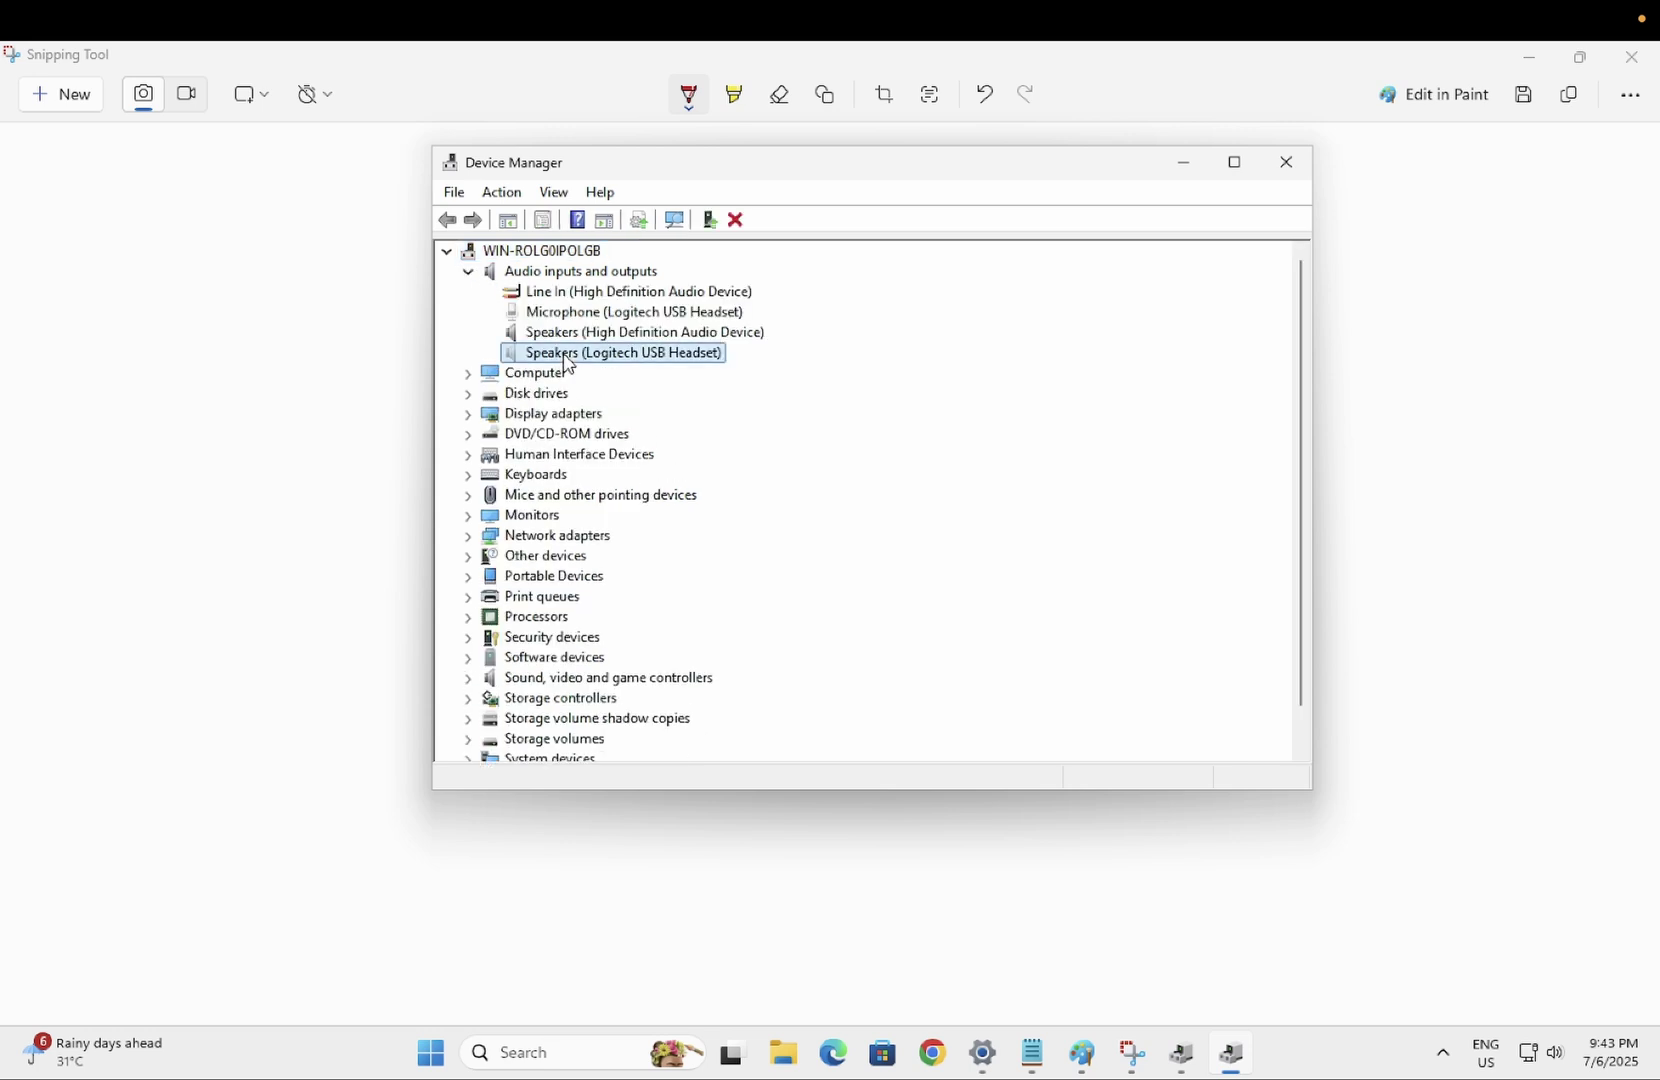
pyautogui.moveTo(964, 165); pyautogui.dragTo(1162, 305)
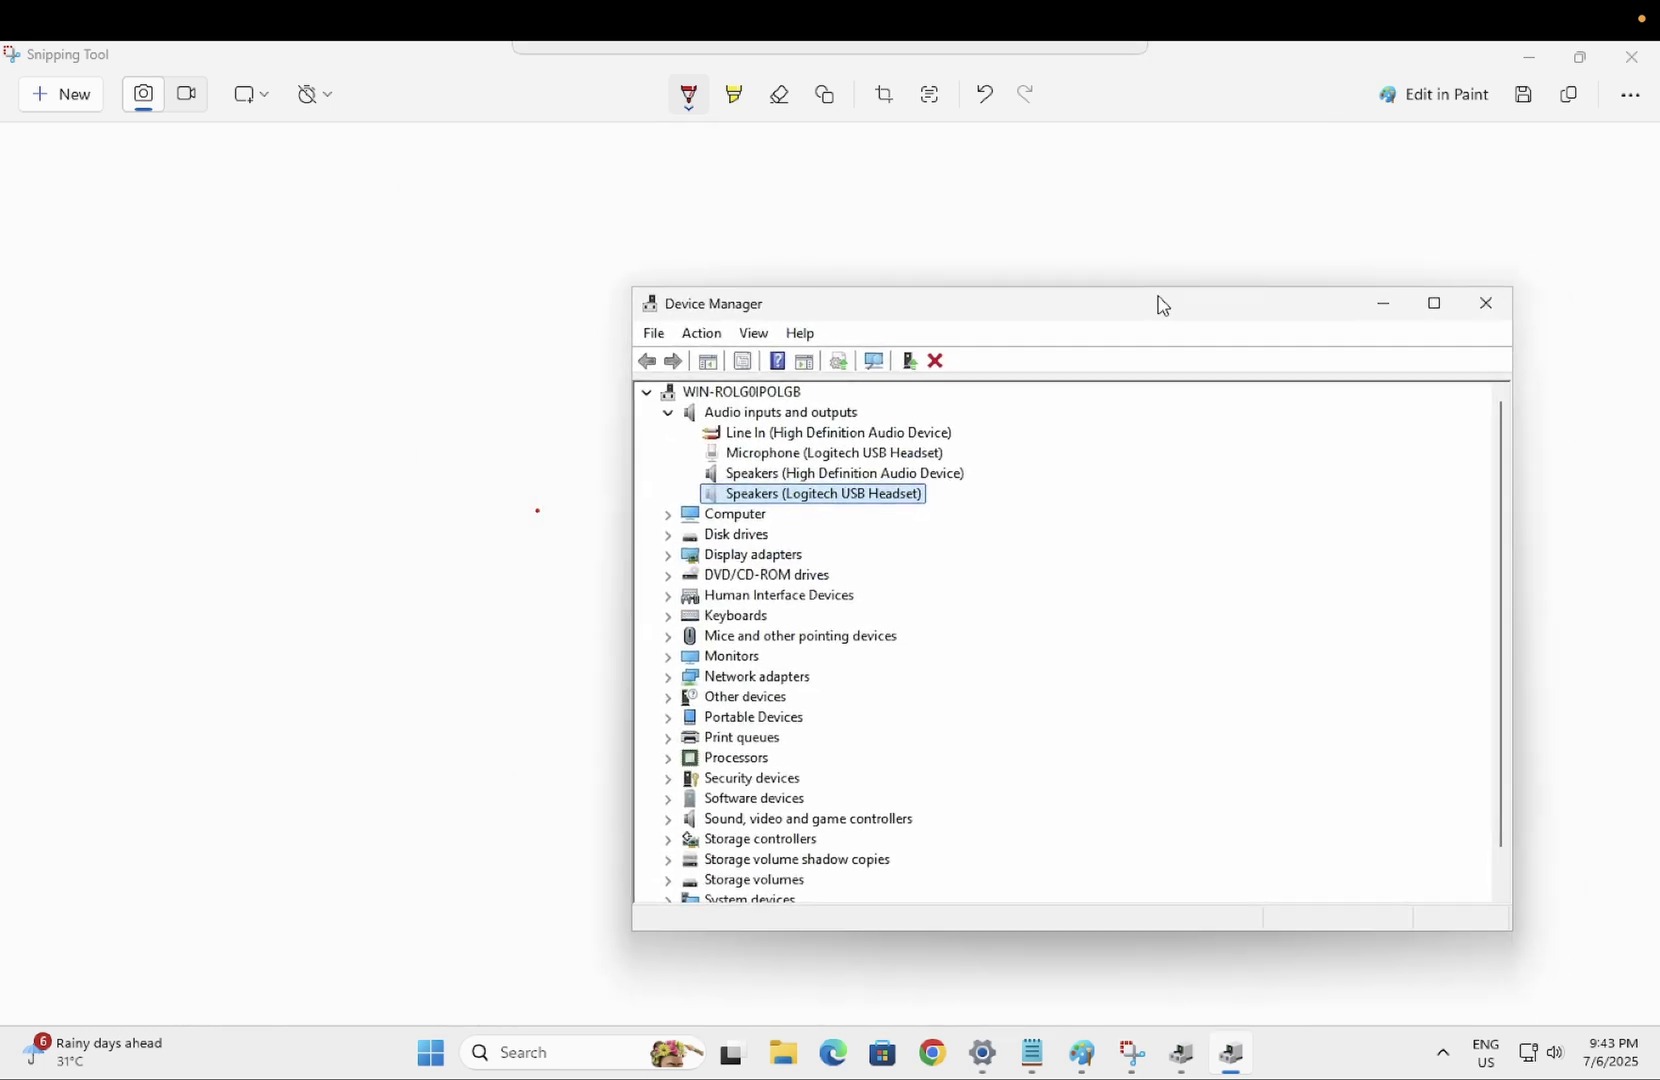
# Disable and re-enable the Speakers (High Definition Audio Device) under Audio inputs and outputs.
pyautogui.click(830, 479)
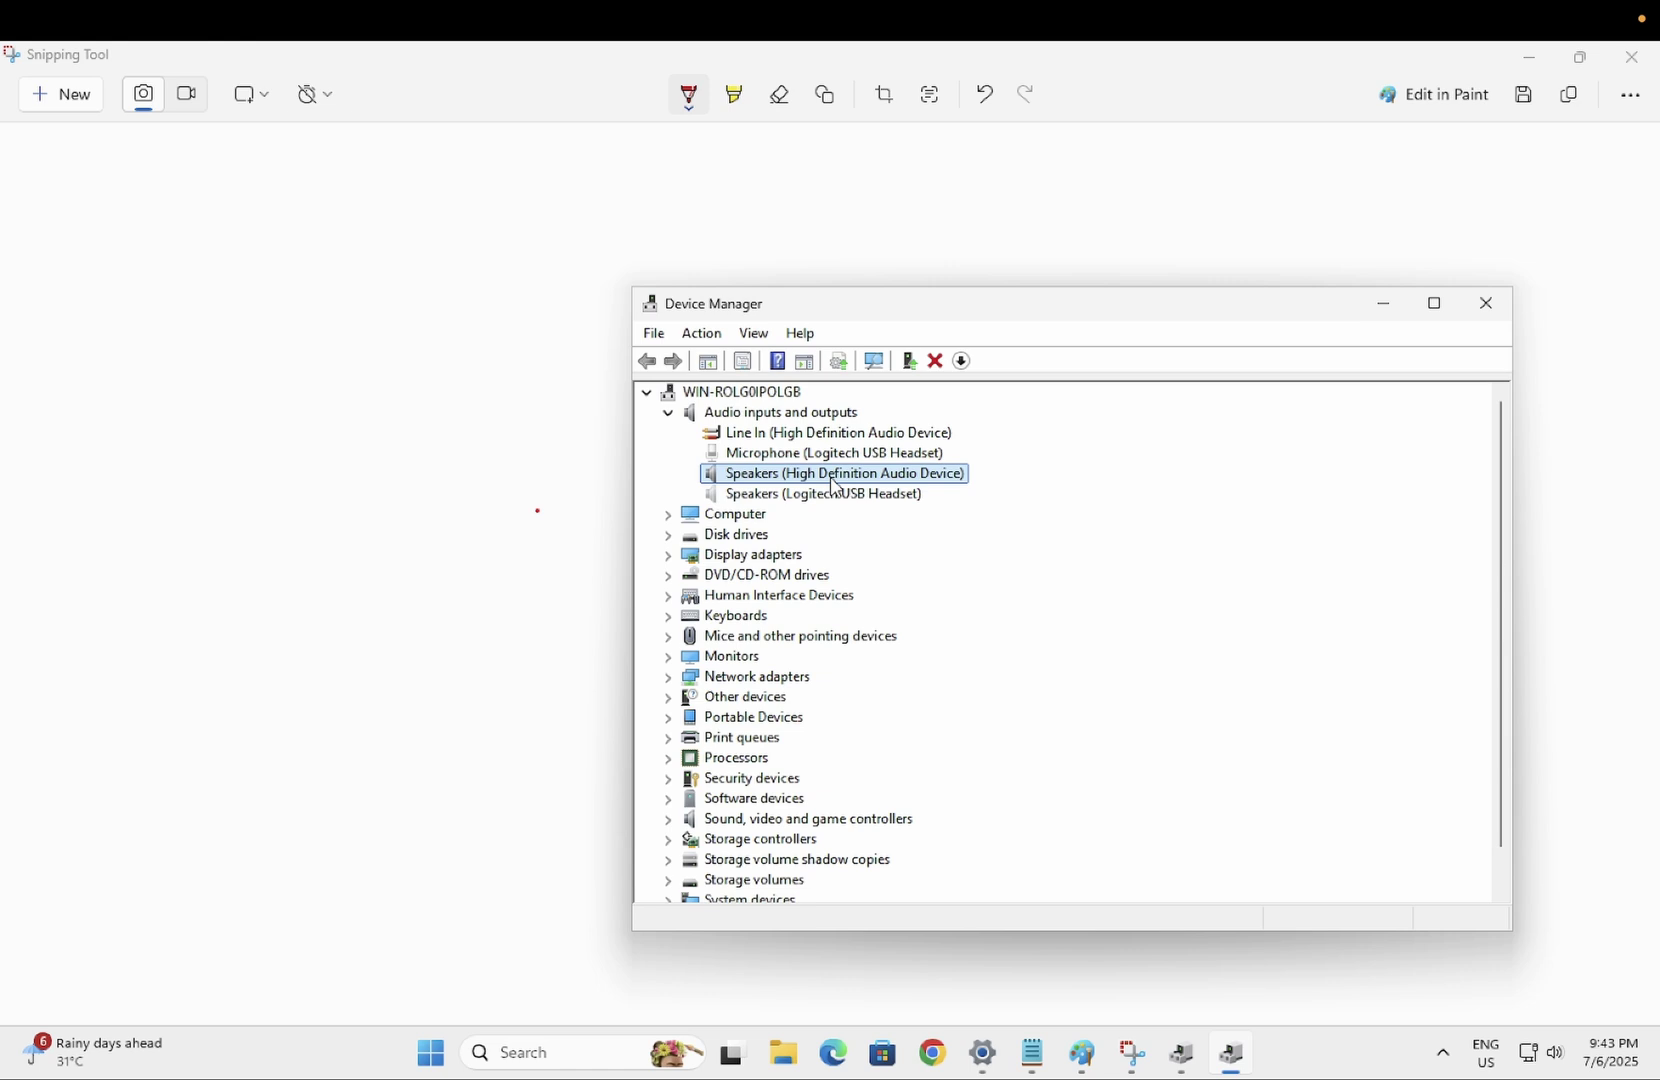
pyautogui.rightClick(838, 483)
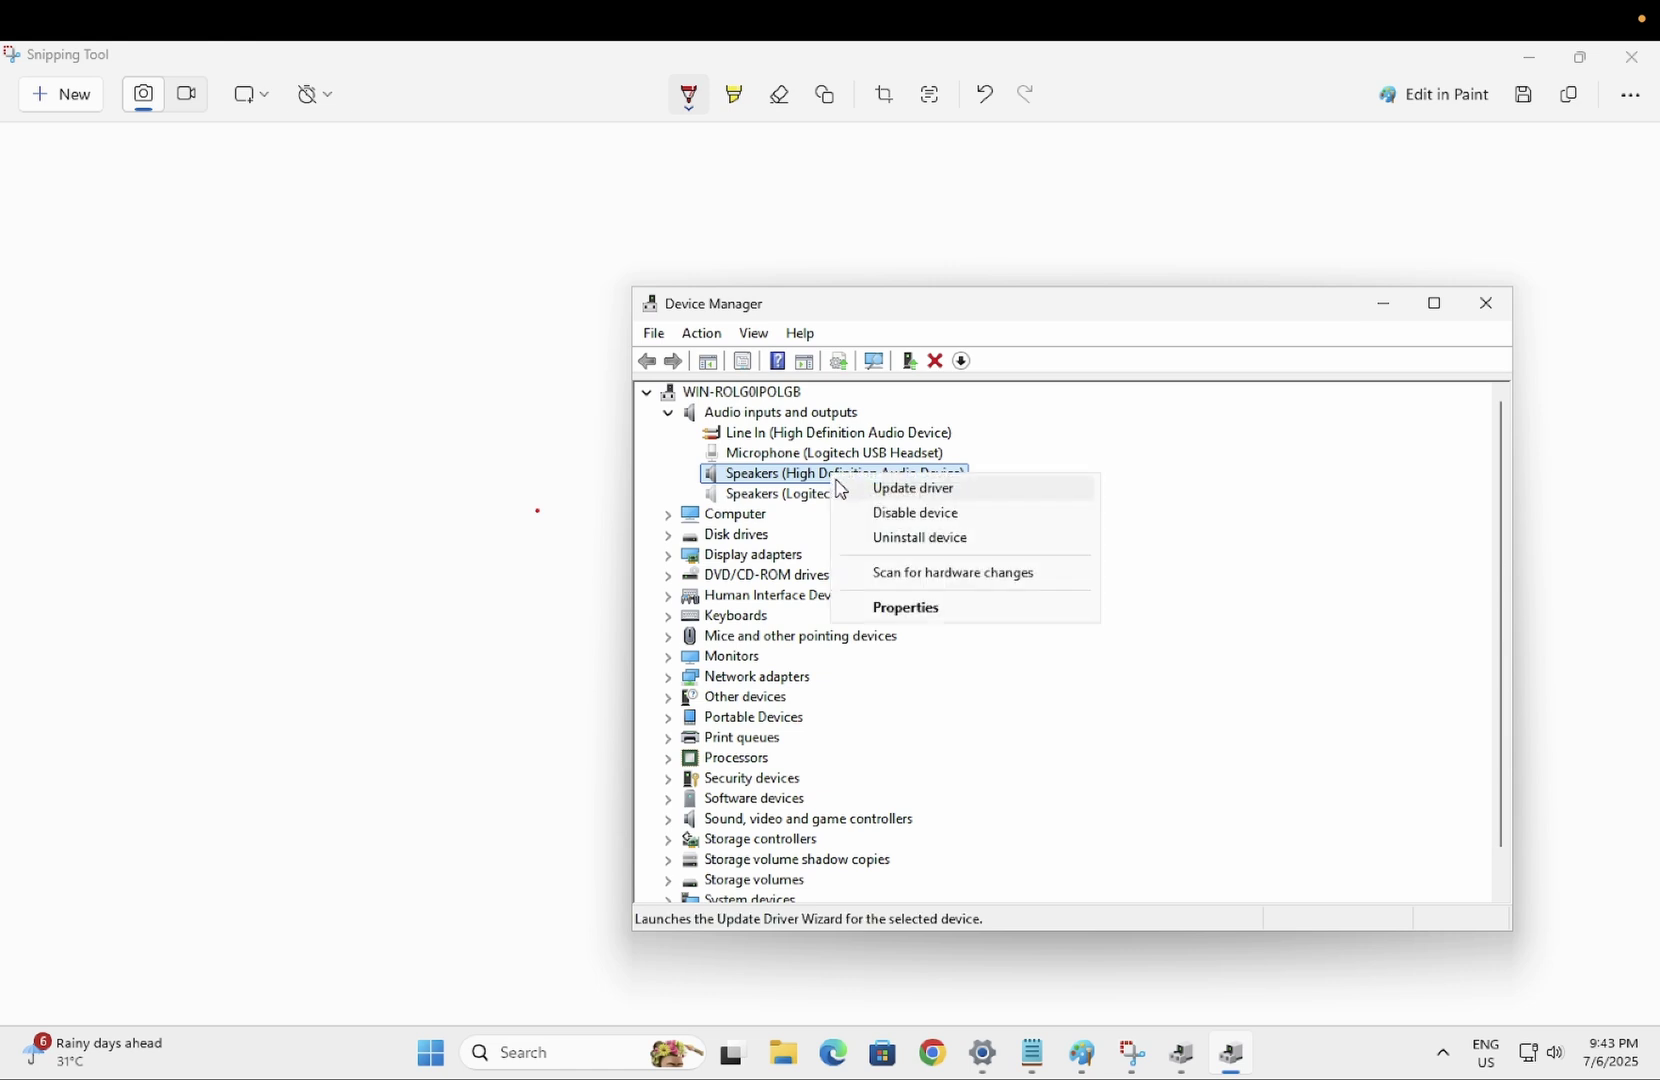
pyautogui.click(943, 524)
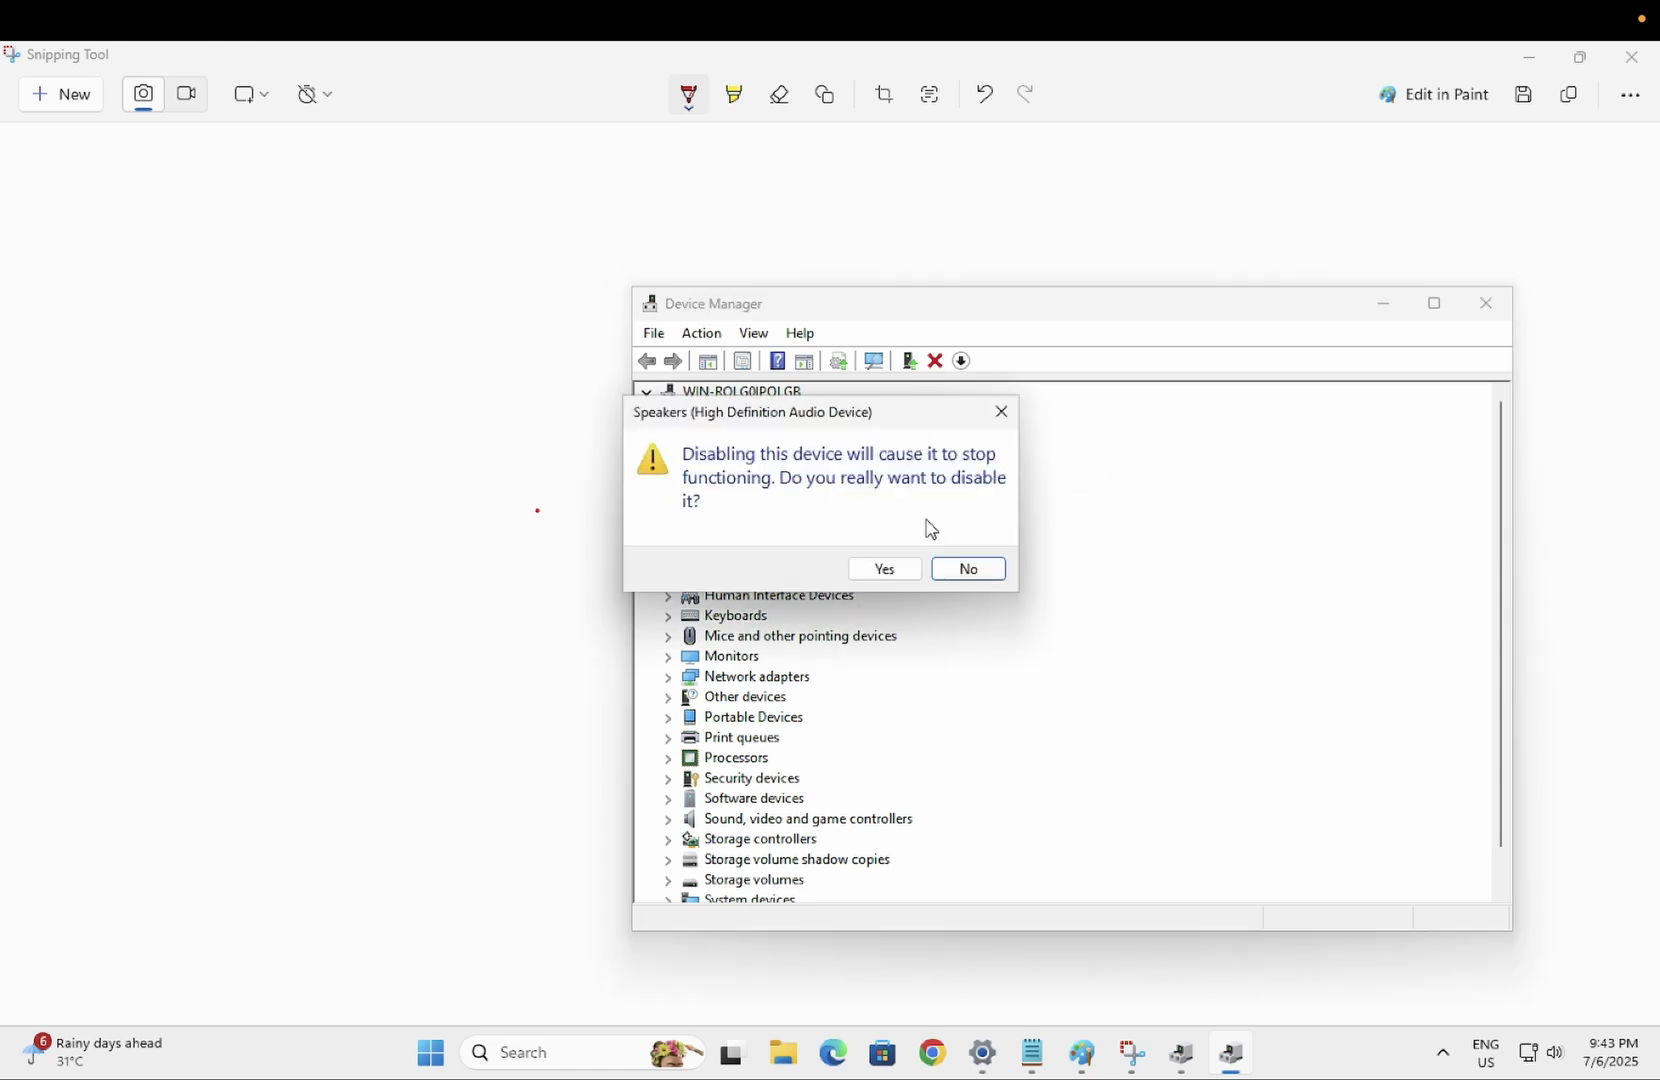
pyautogui.click(880, 567)
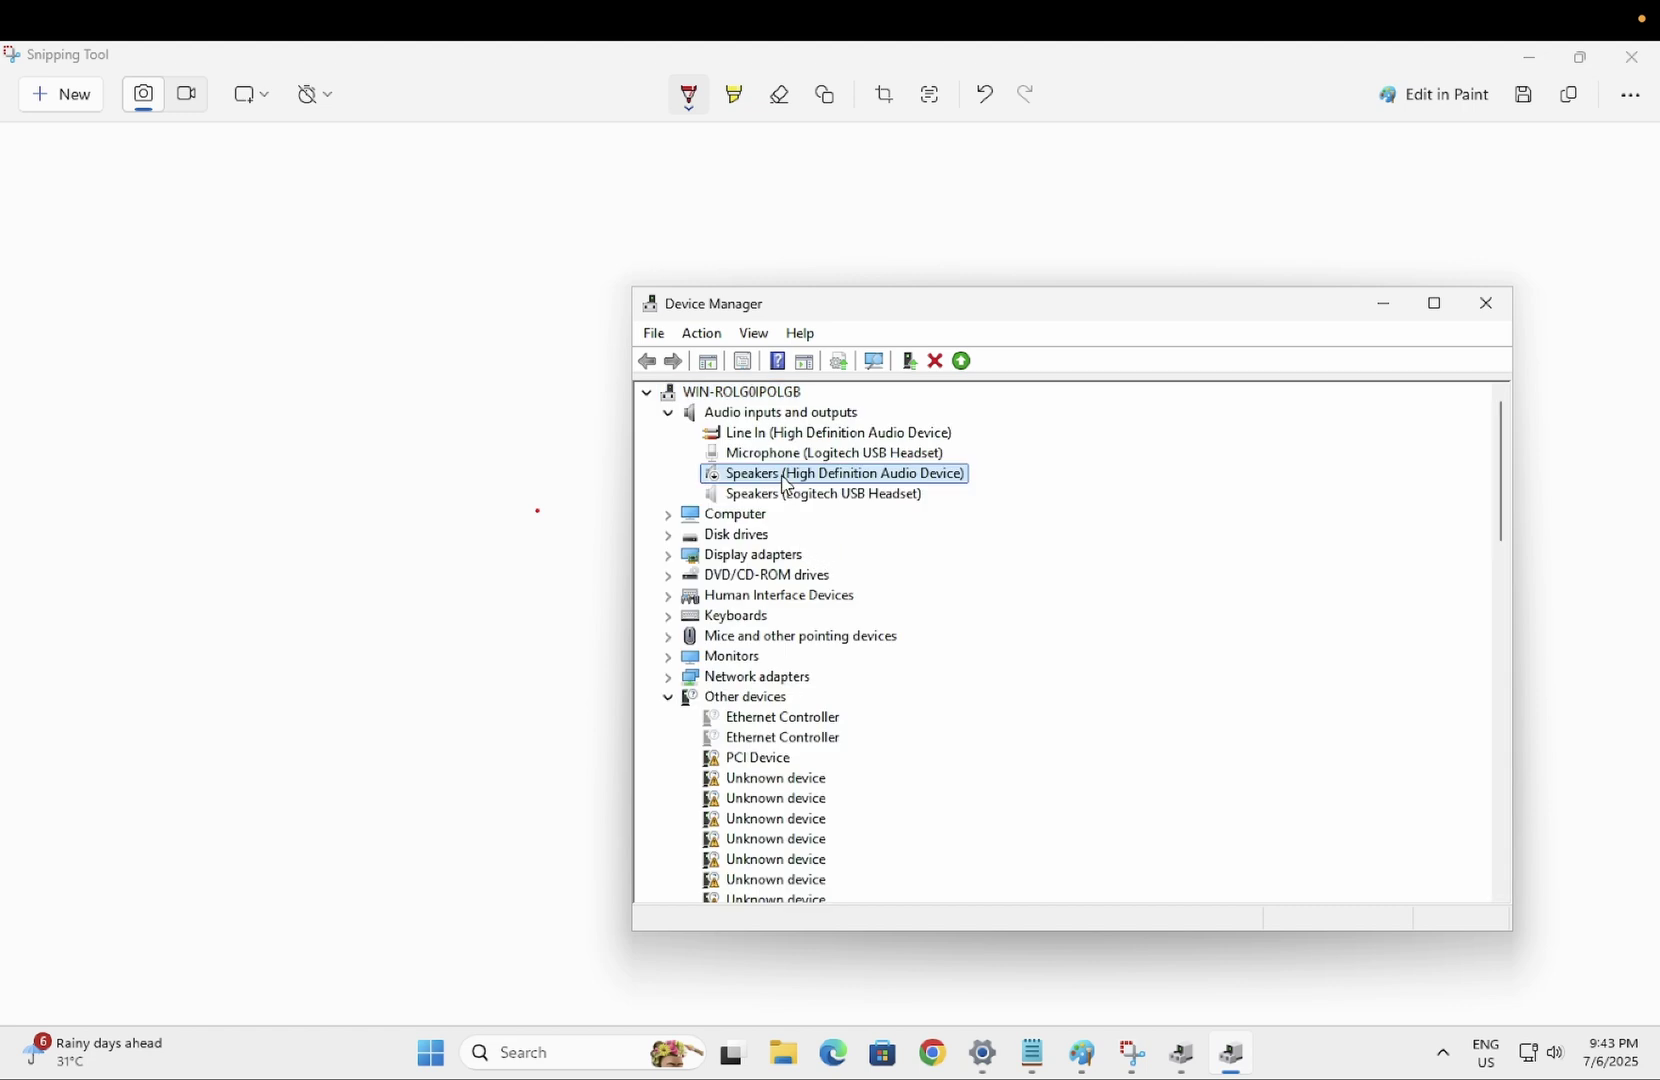
pyautogui.rightClick(785, 479)
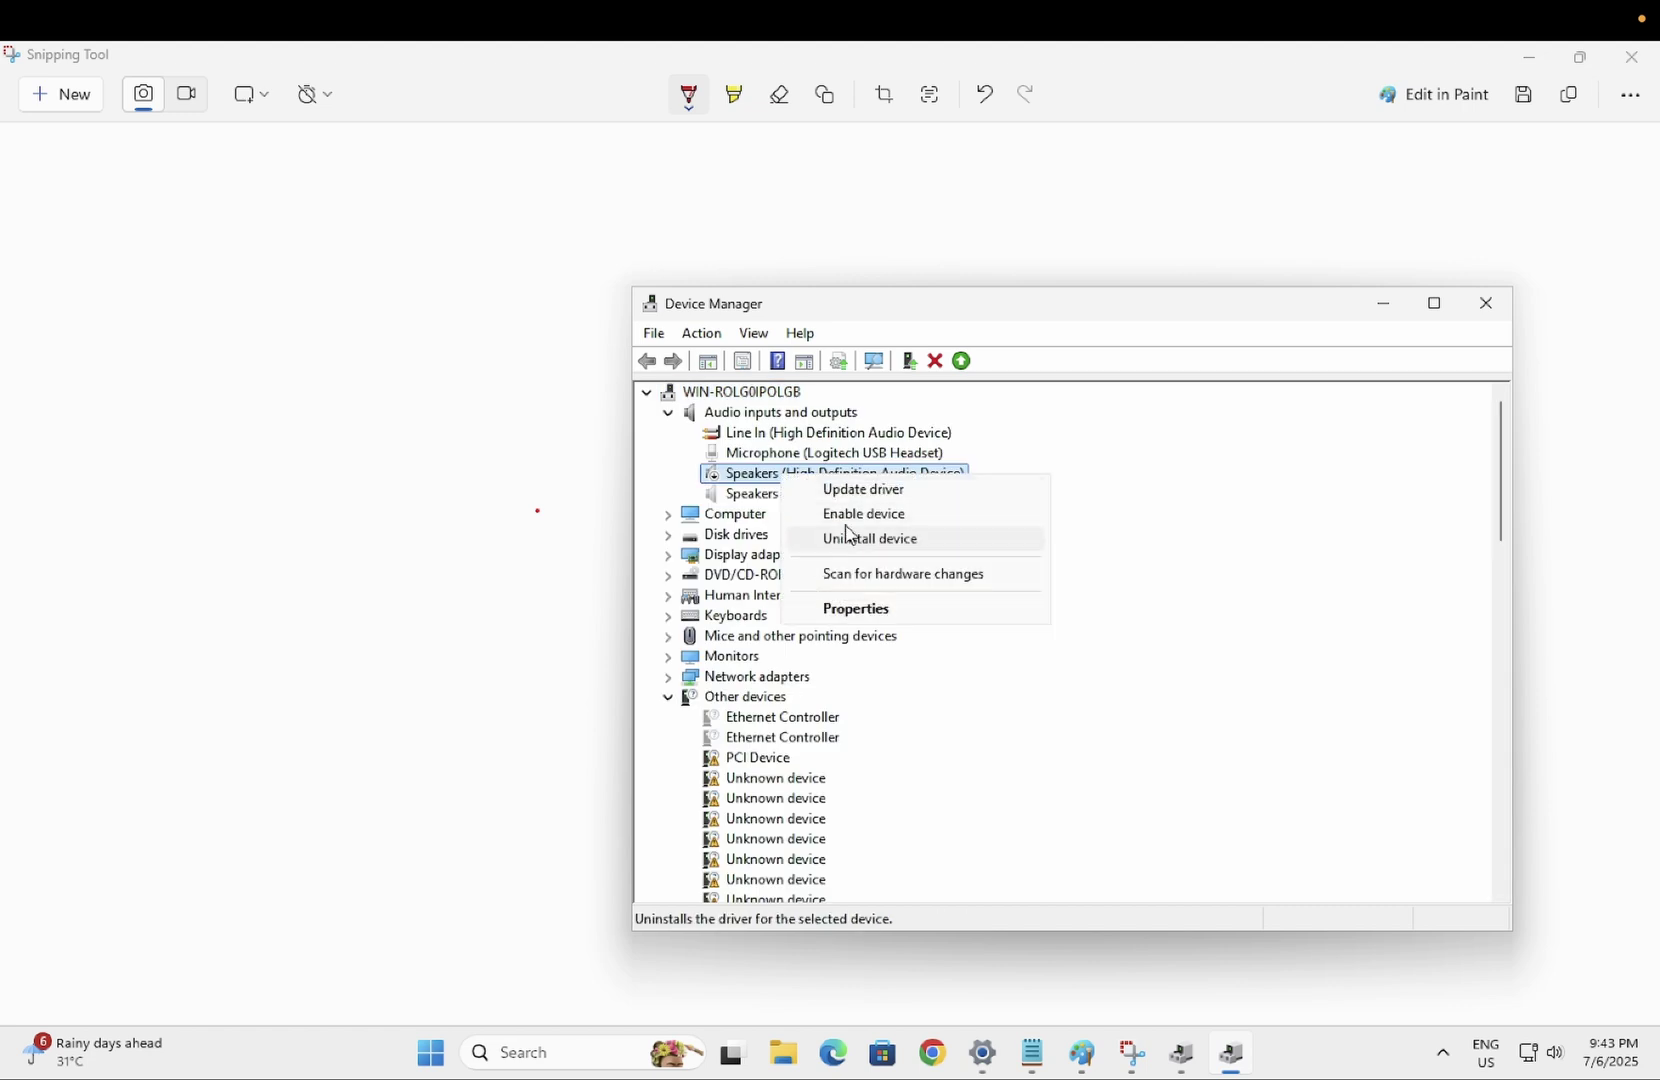
pyautogui.click(855, 515)
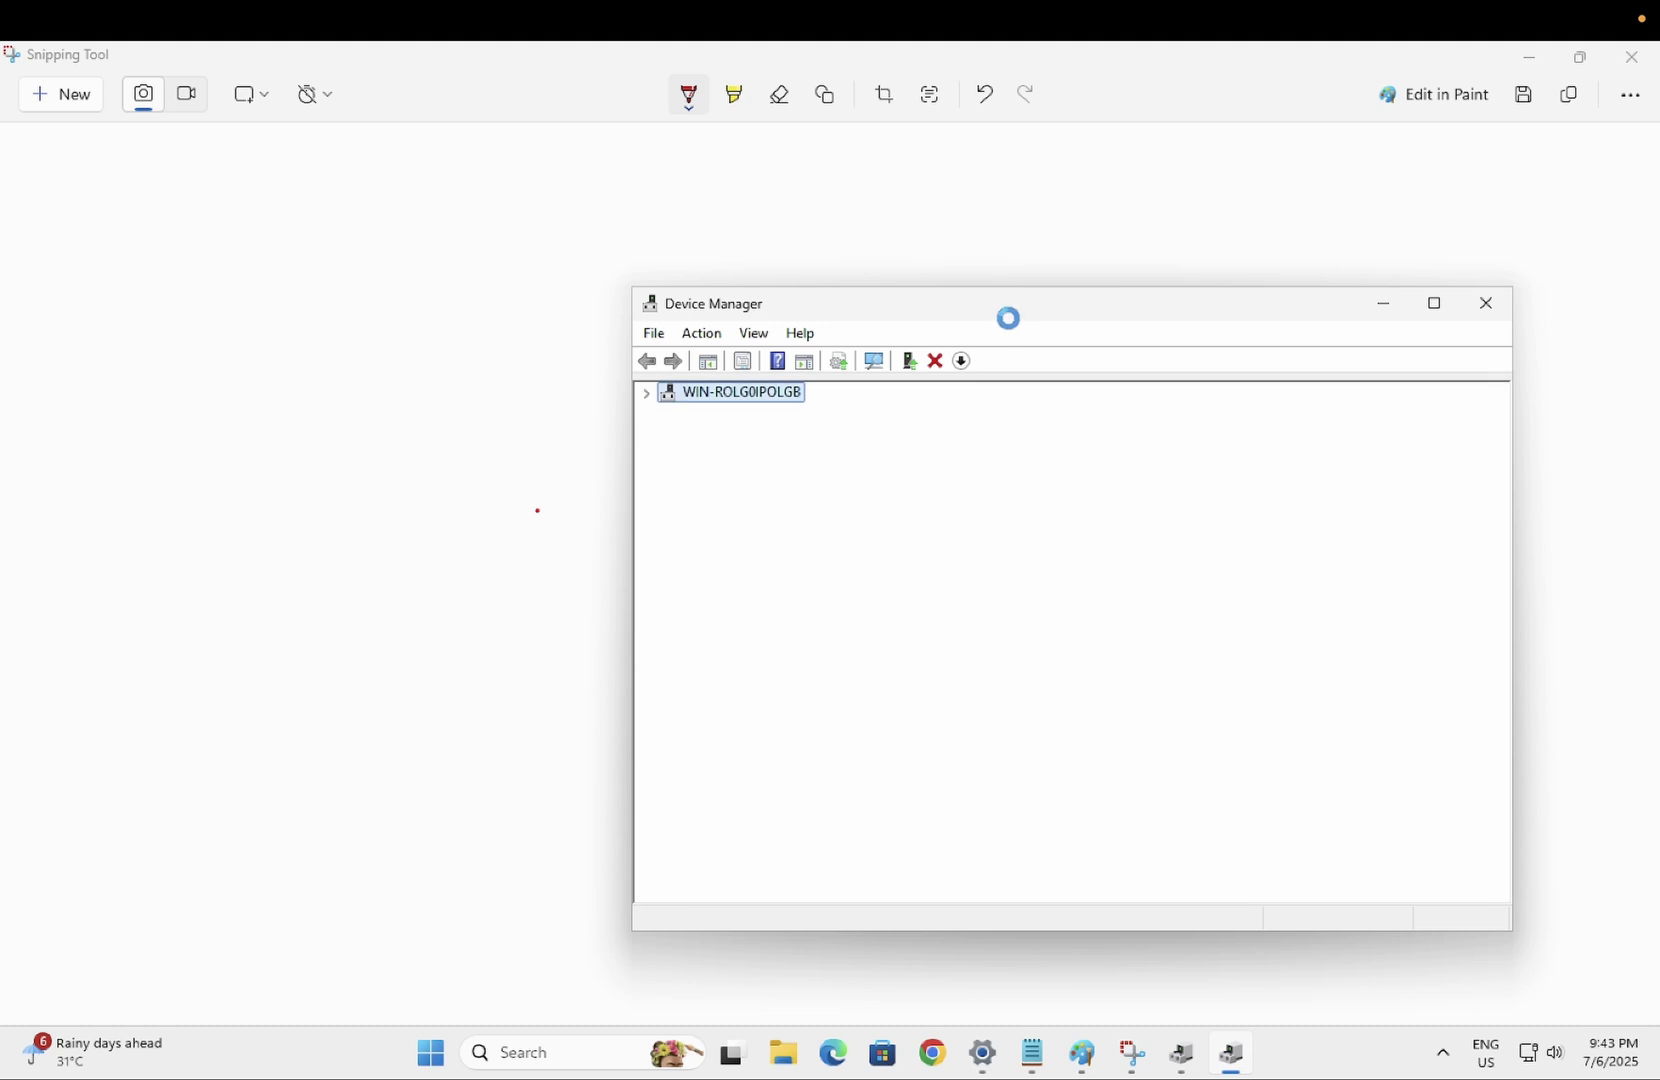
# Open the driver properties of Speakers (High Definition Audio Device), search automatically for updated drivers and close the update wizard.
pyautogui.moveTo(1007, 313); pyautogui.dragTo(1278, 446)
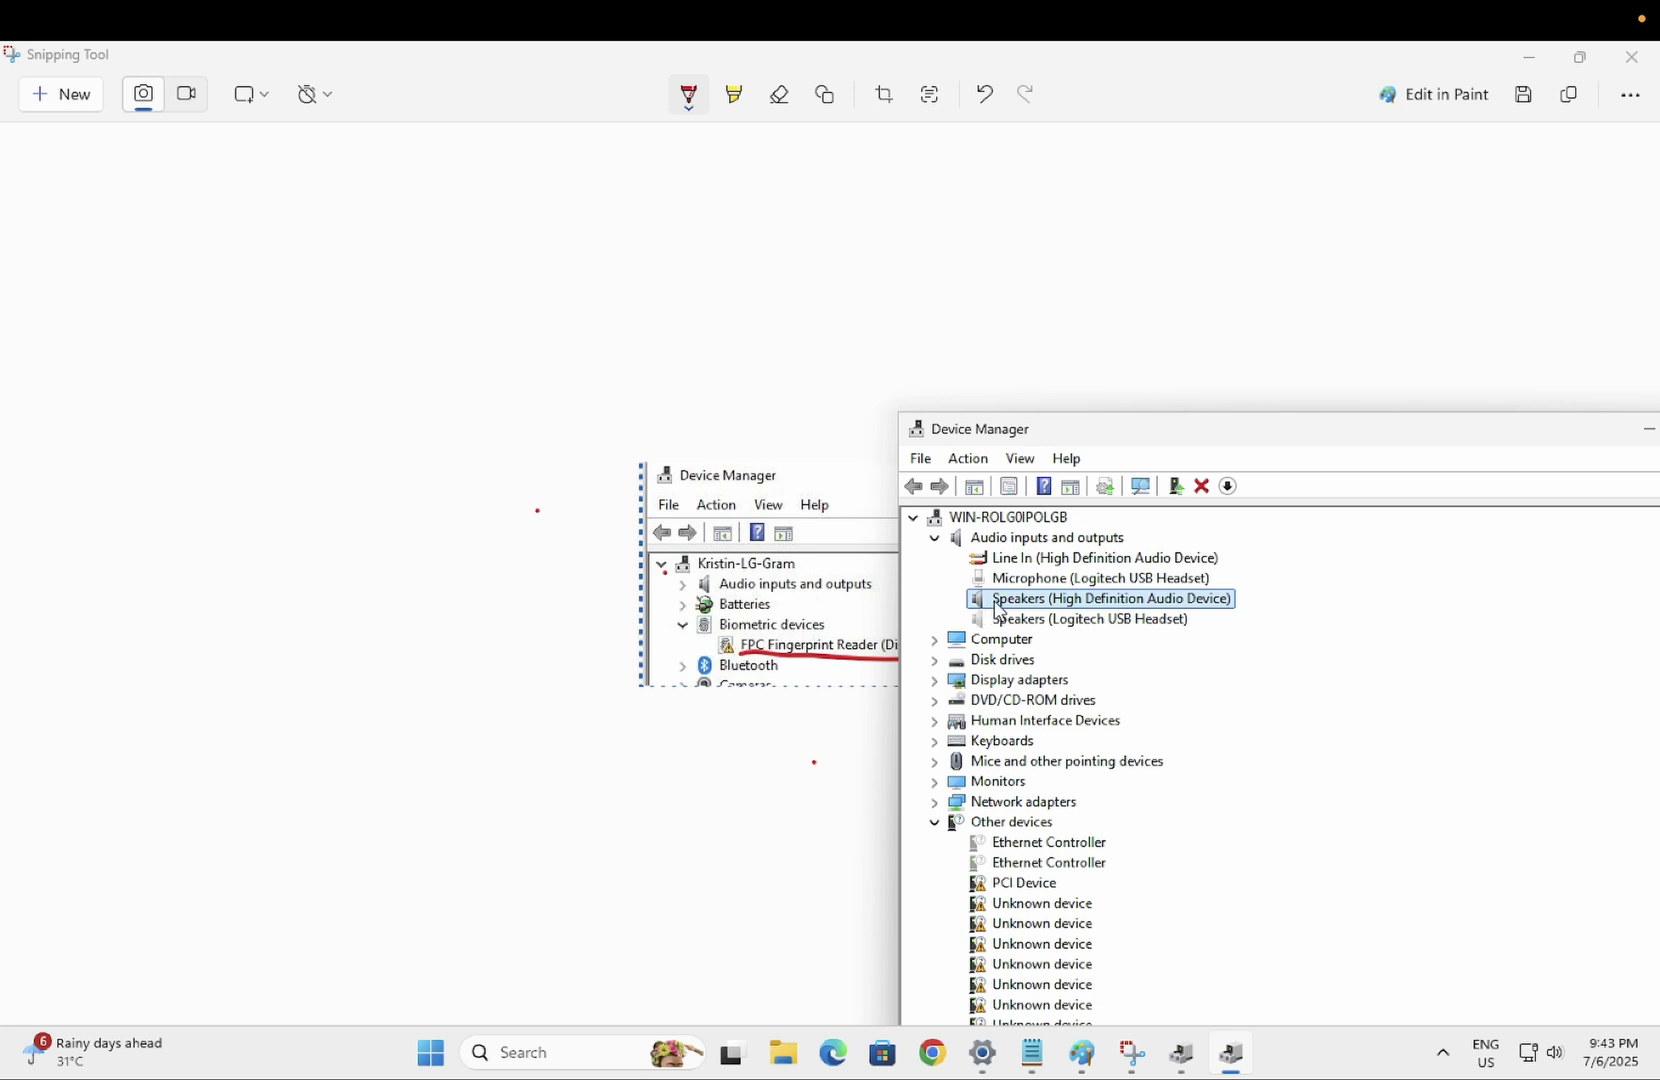
pyautogui.doubleClick(1063, 607)
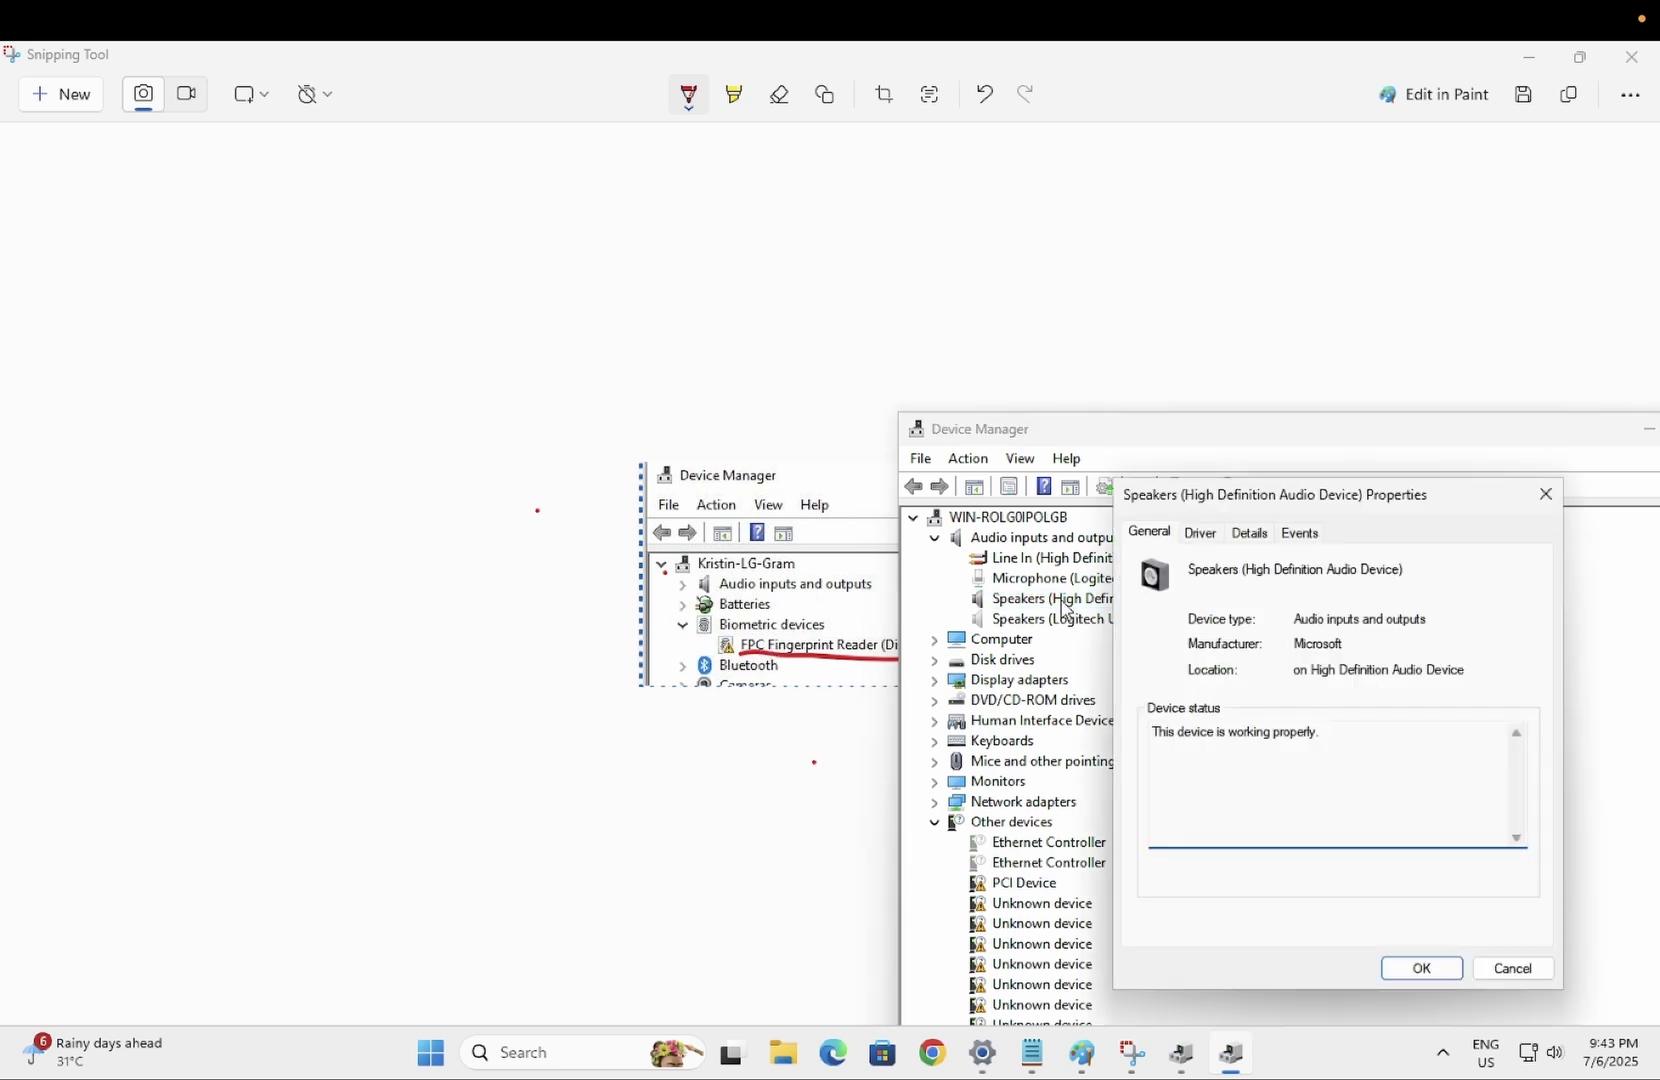
pyautogui.click(1202, 536)
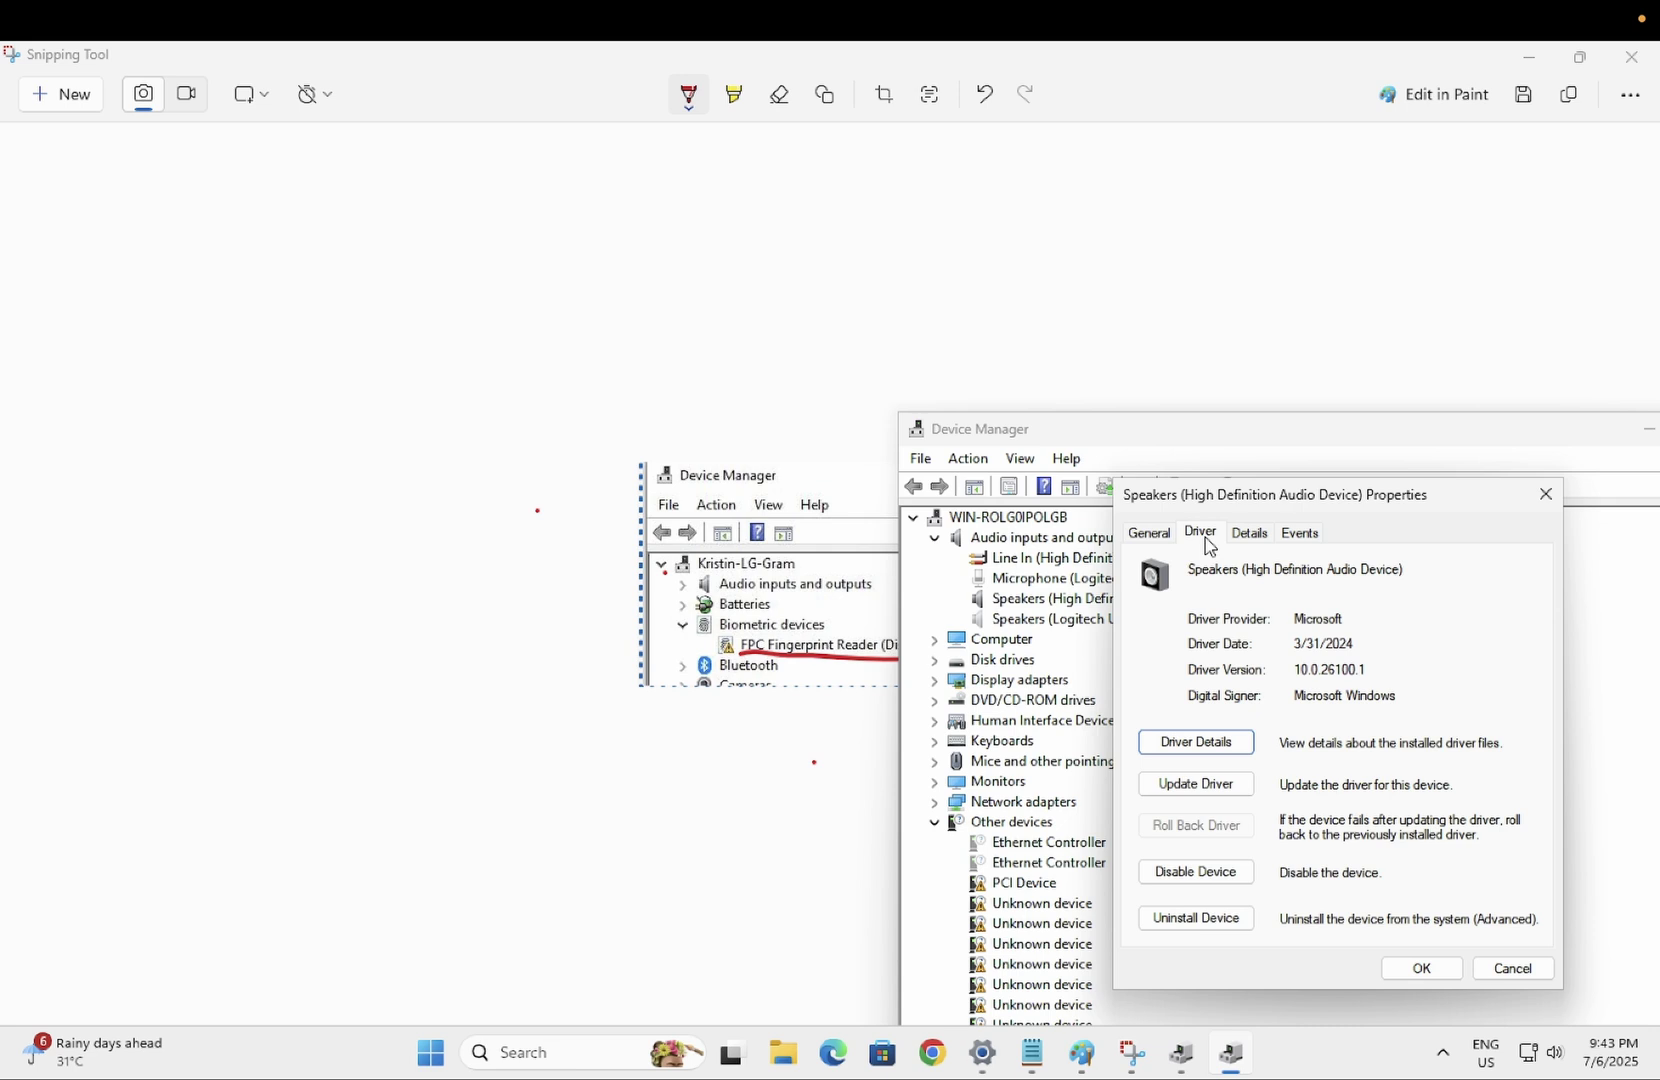
pyautogui.click(1226, 788)
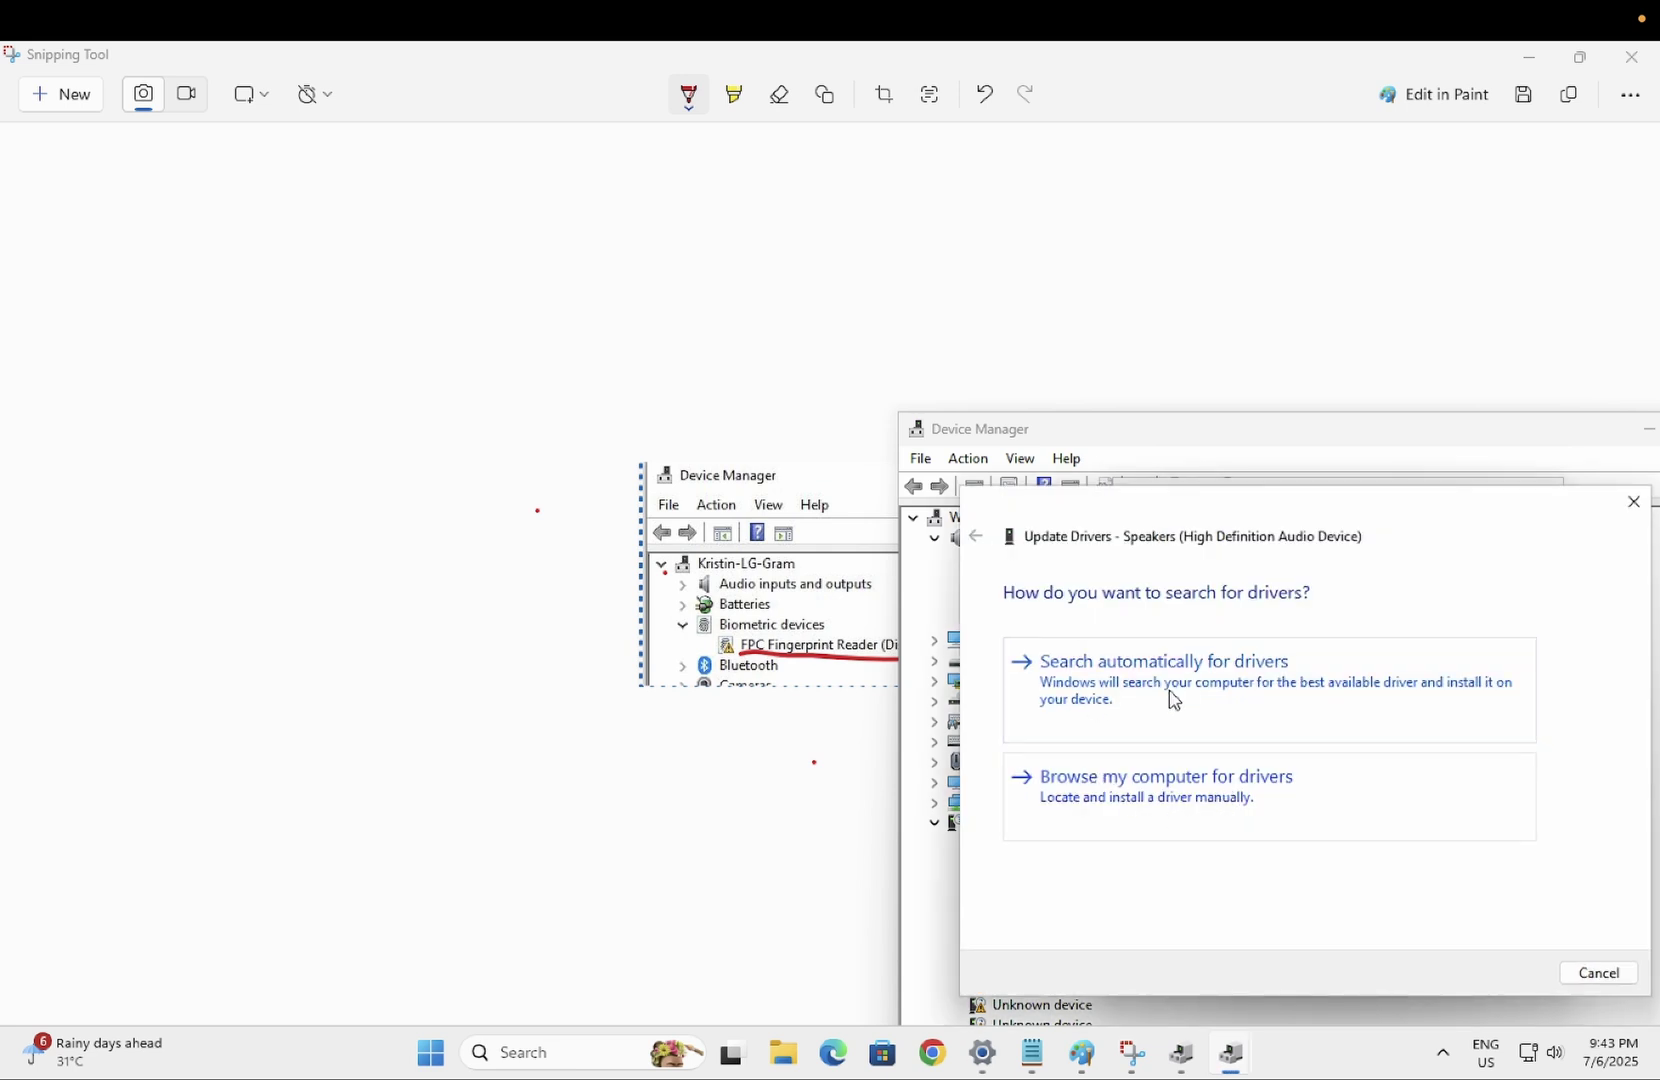
pyautogui.click(1147, 700)
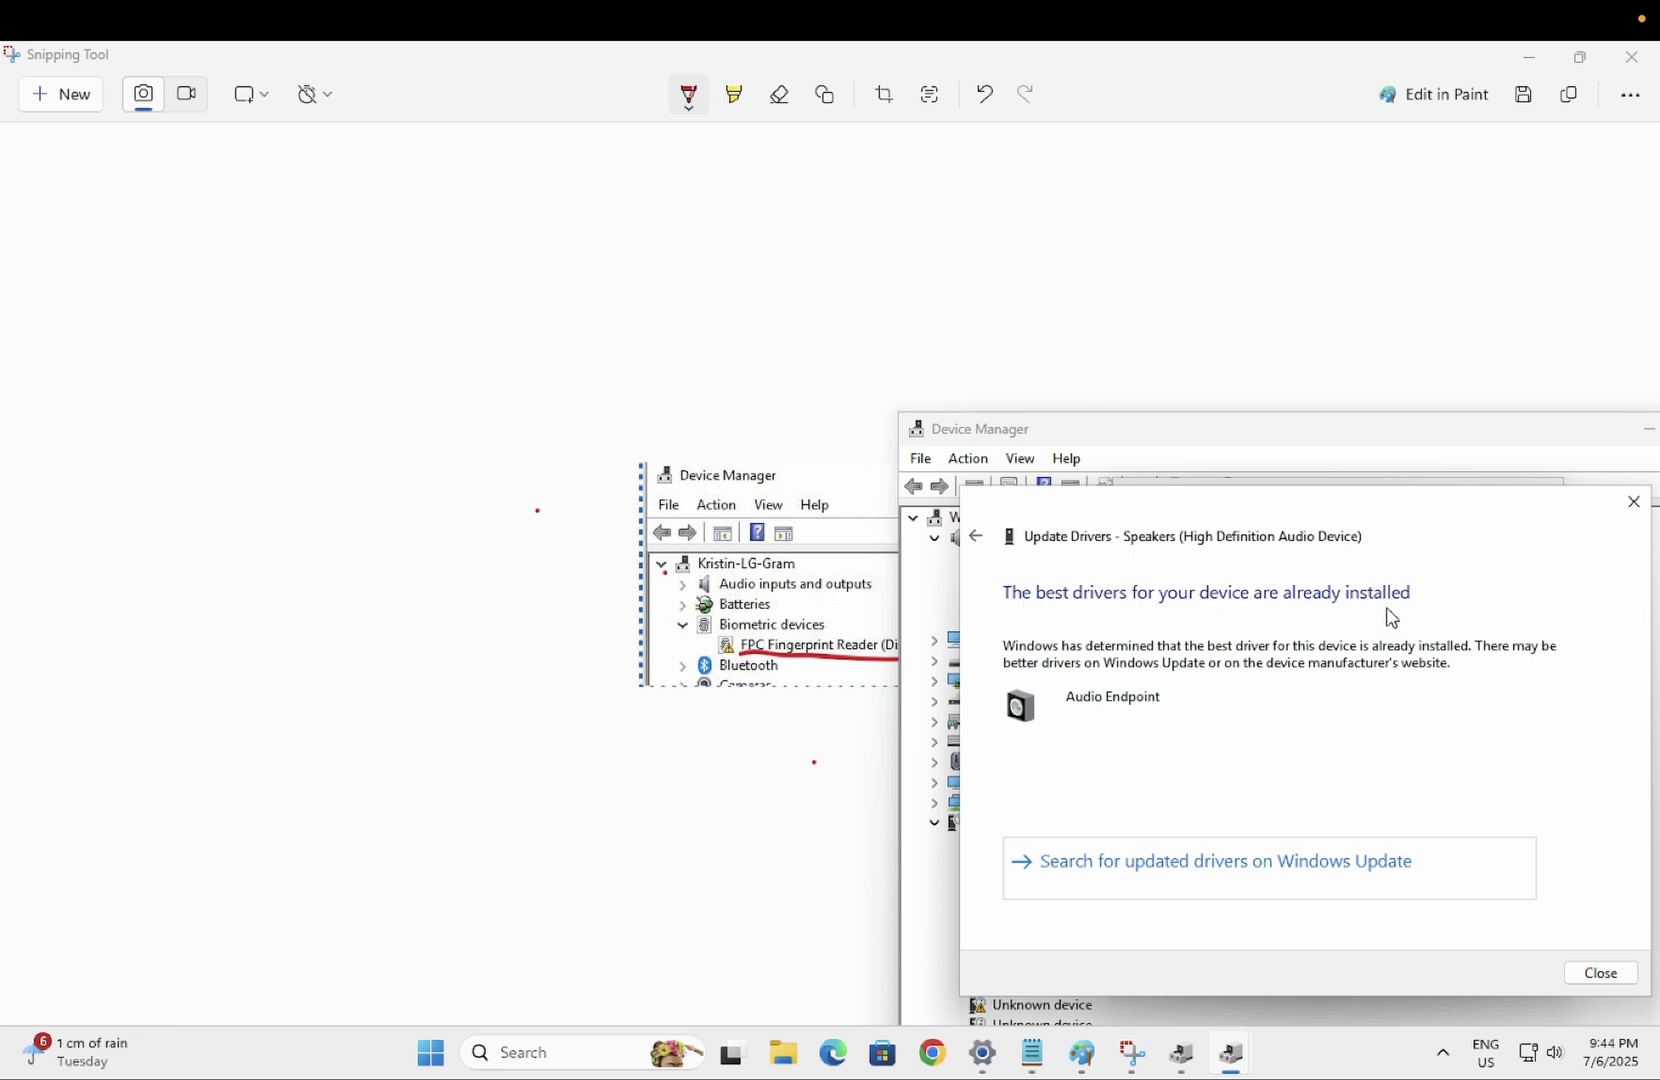
pyautogui.click(1602, 975)
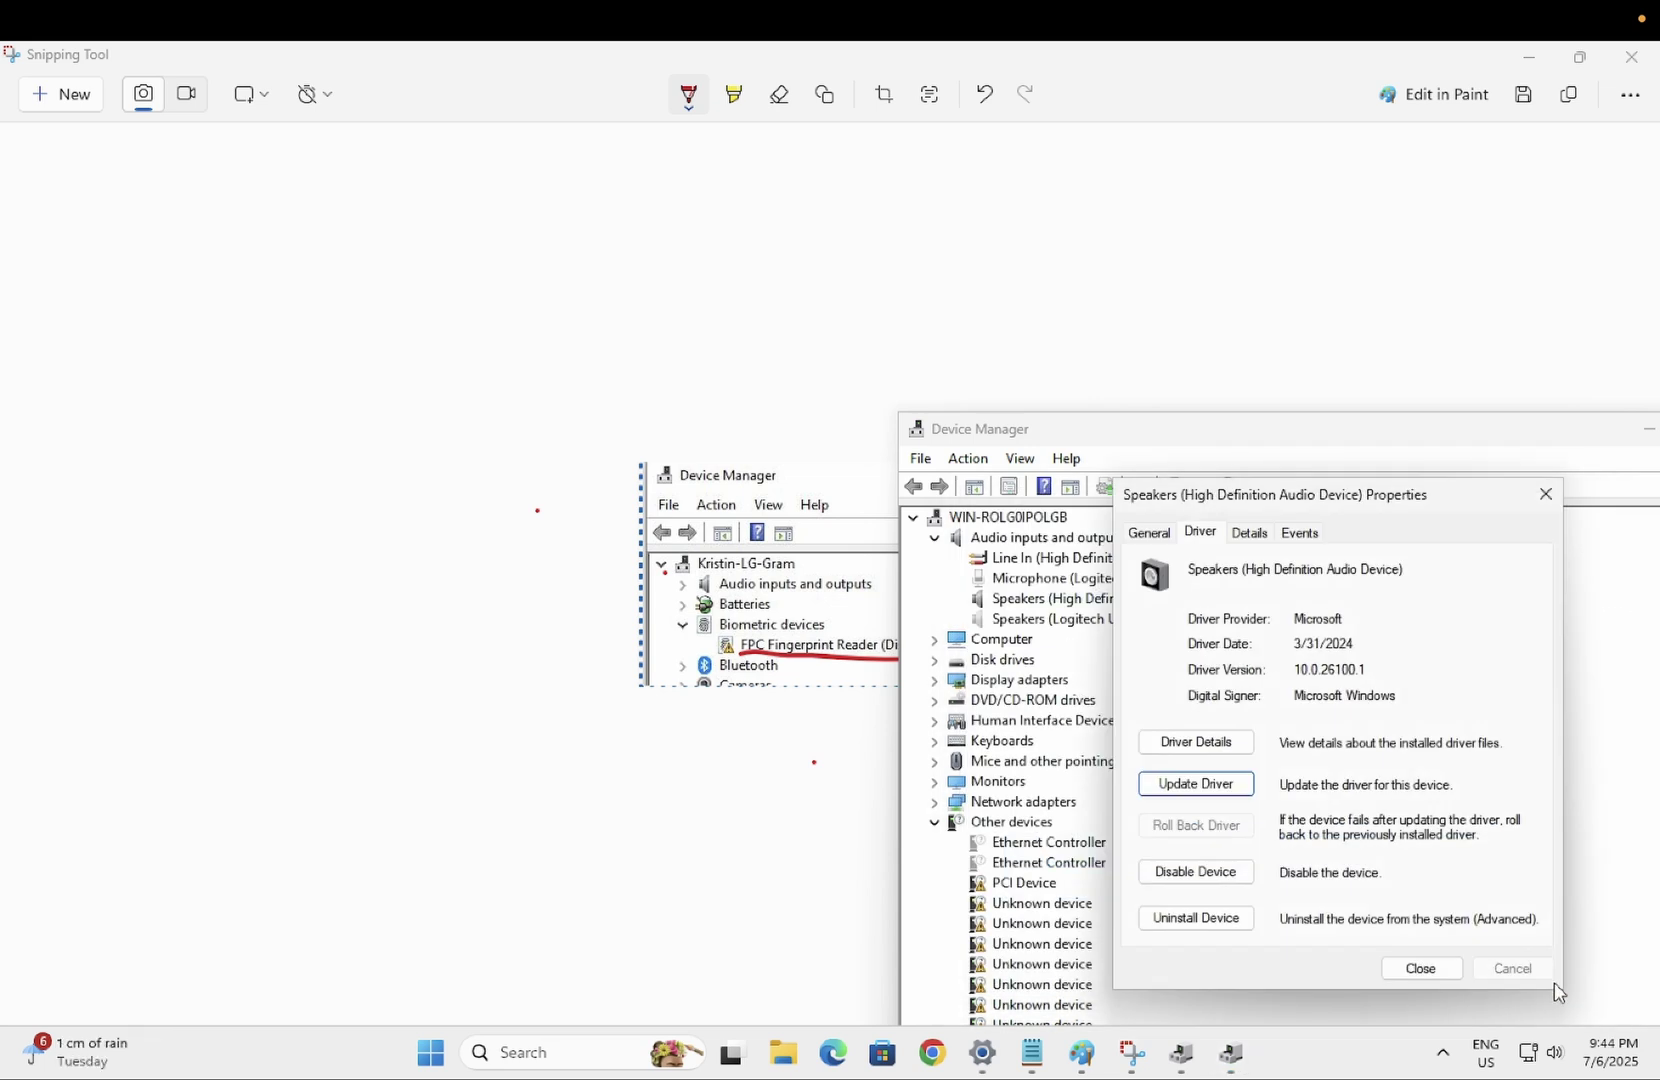
# Update the speakers' driver manually by picking Audio Endpoint from the available drivers on the computer, and leave the update wizard.
pyautogui.click(1201, 786)
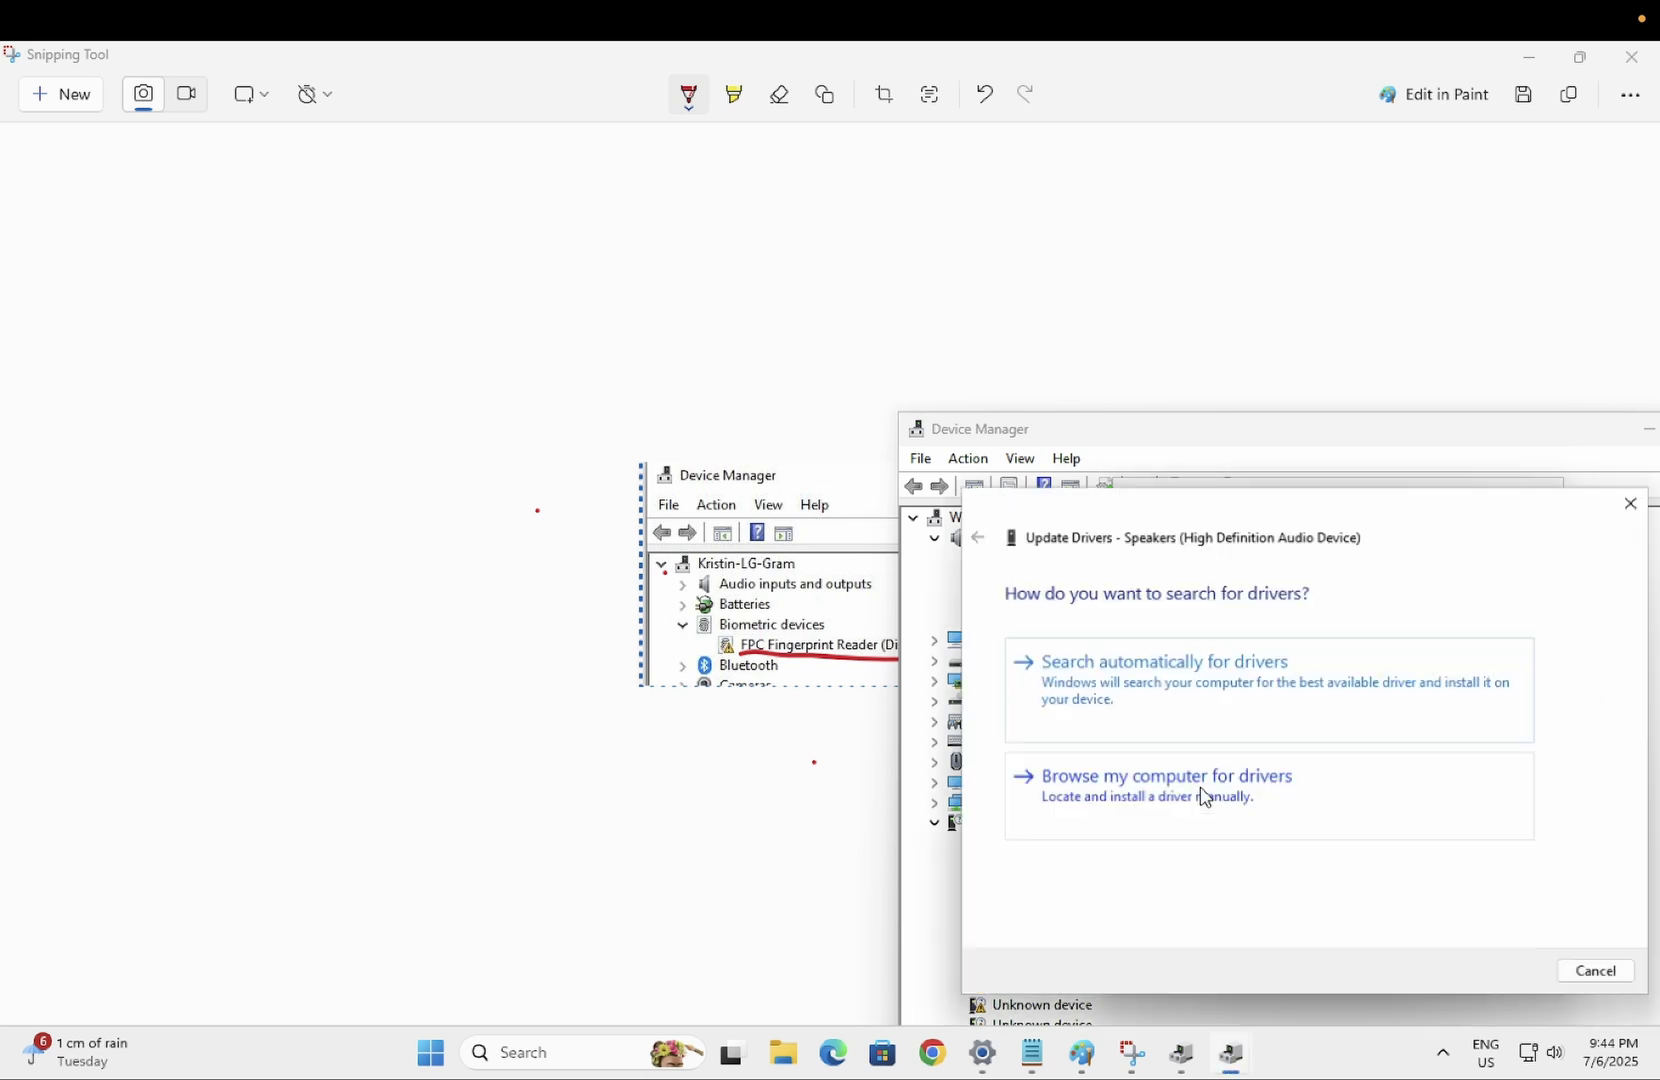
pyautogui.click(1146, 813)
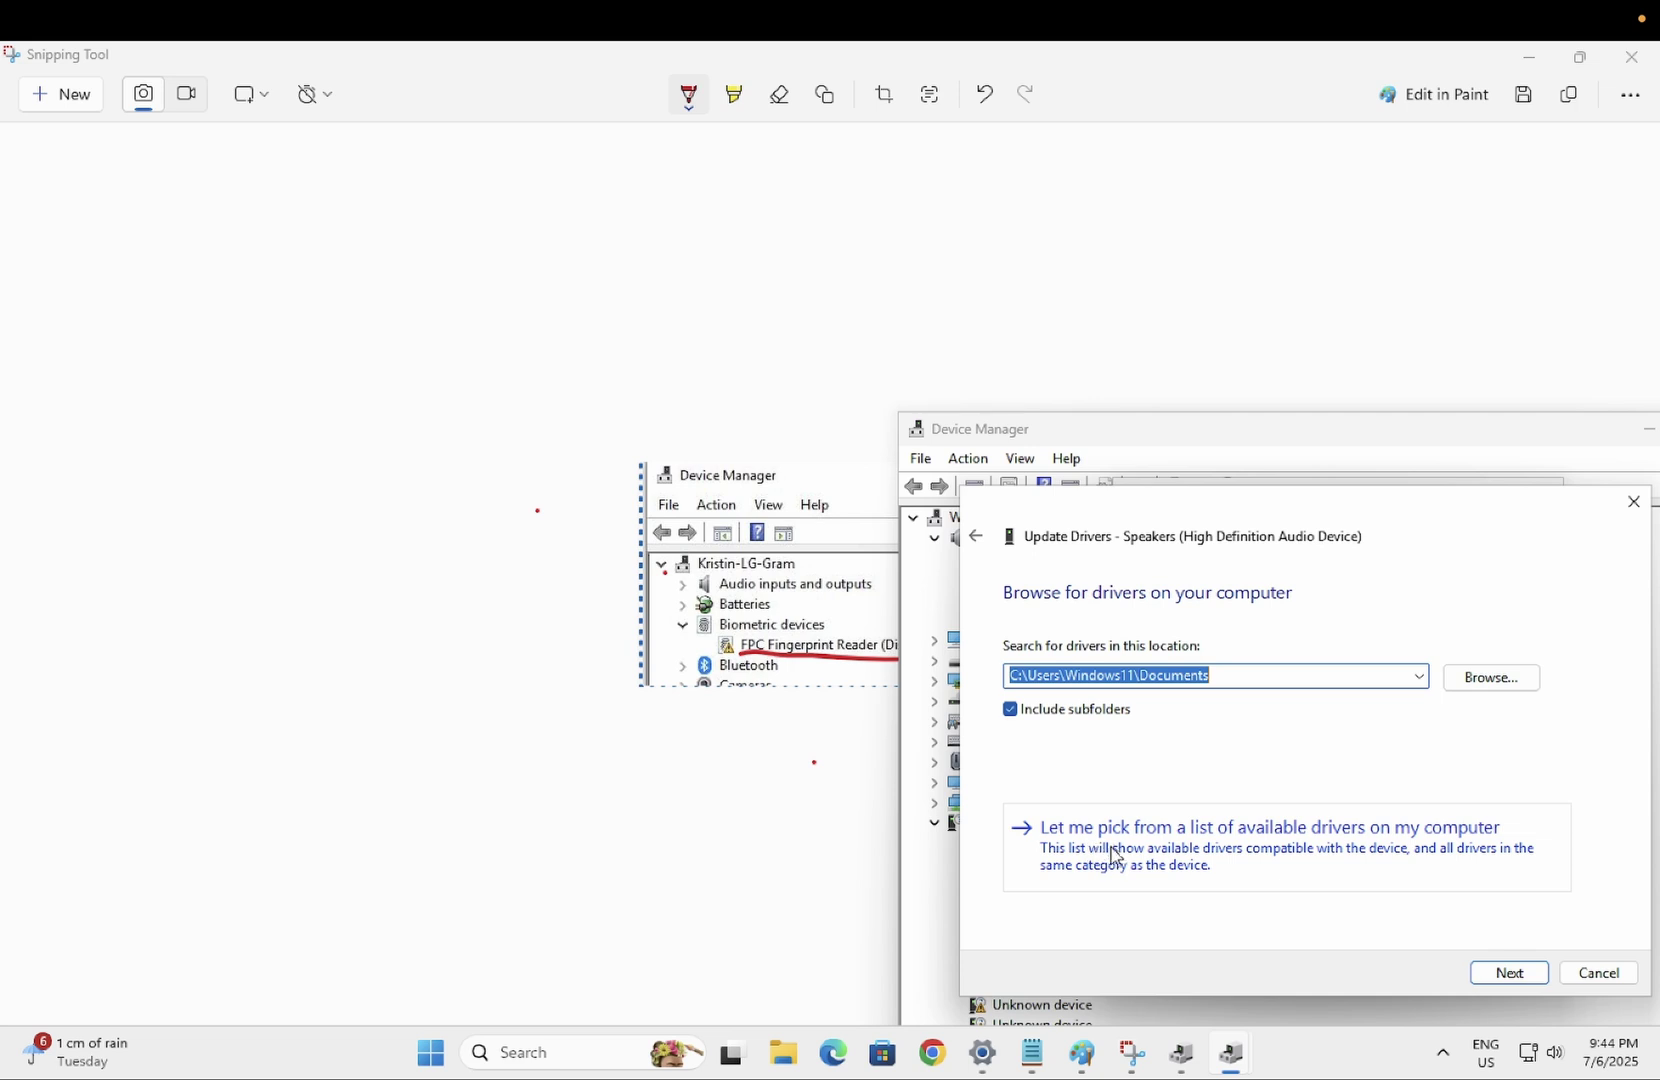
pyautogui.click(1118, 857)
pyautogui.moveTo(1449, 430); pyautogui.dragTo(1354, 330)
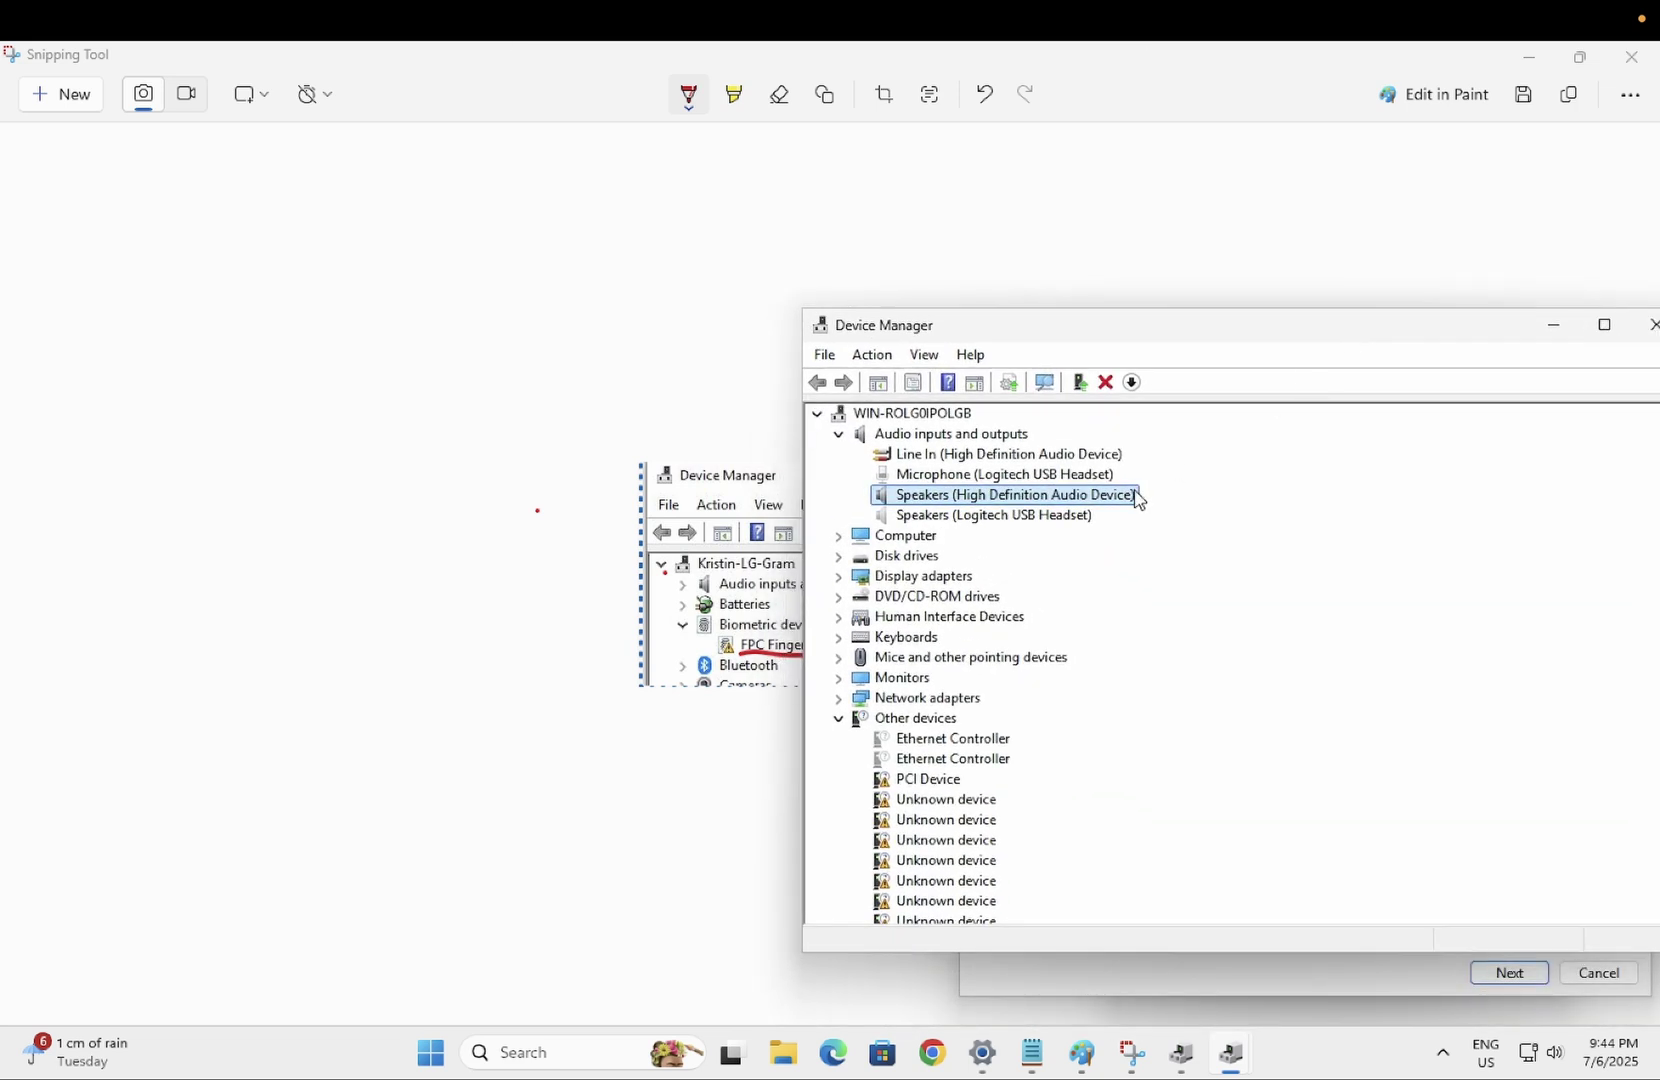
pyautogui.click(1358, 975)
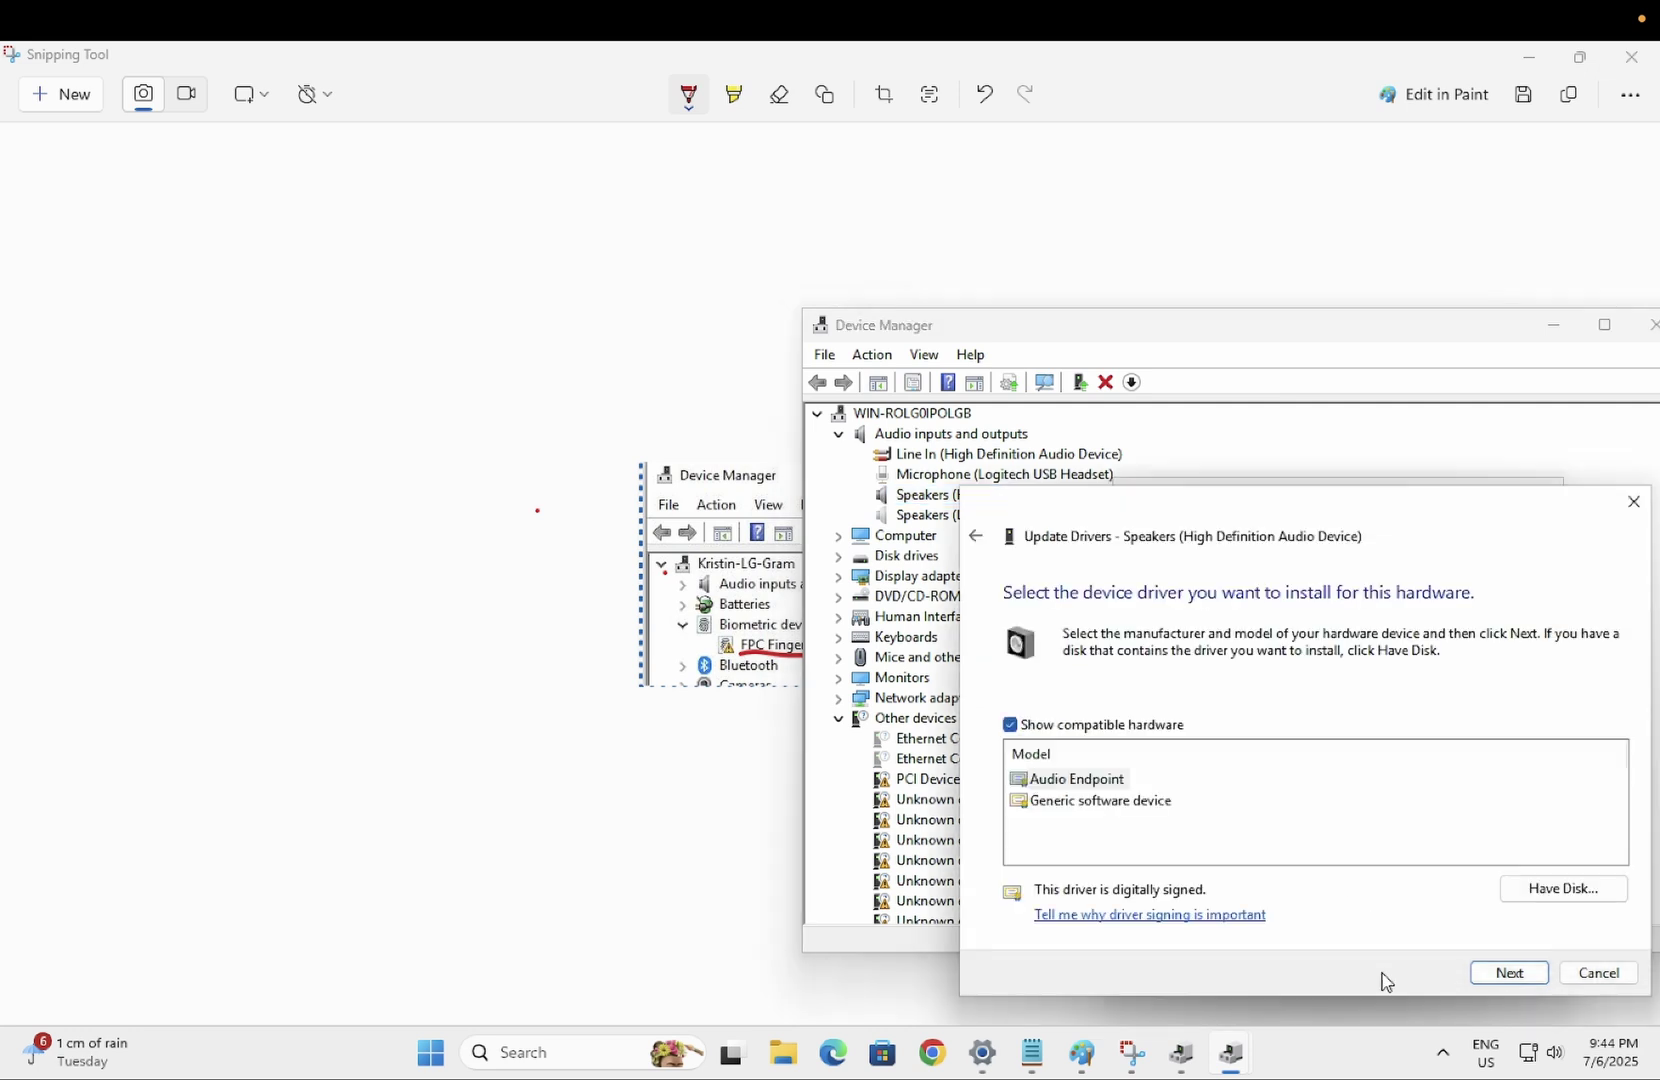
pyautogui.click(1092, 782)
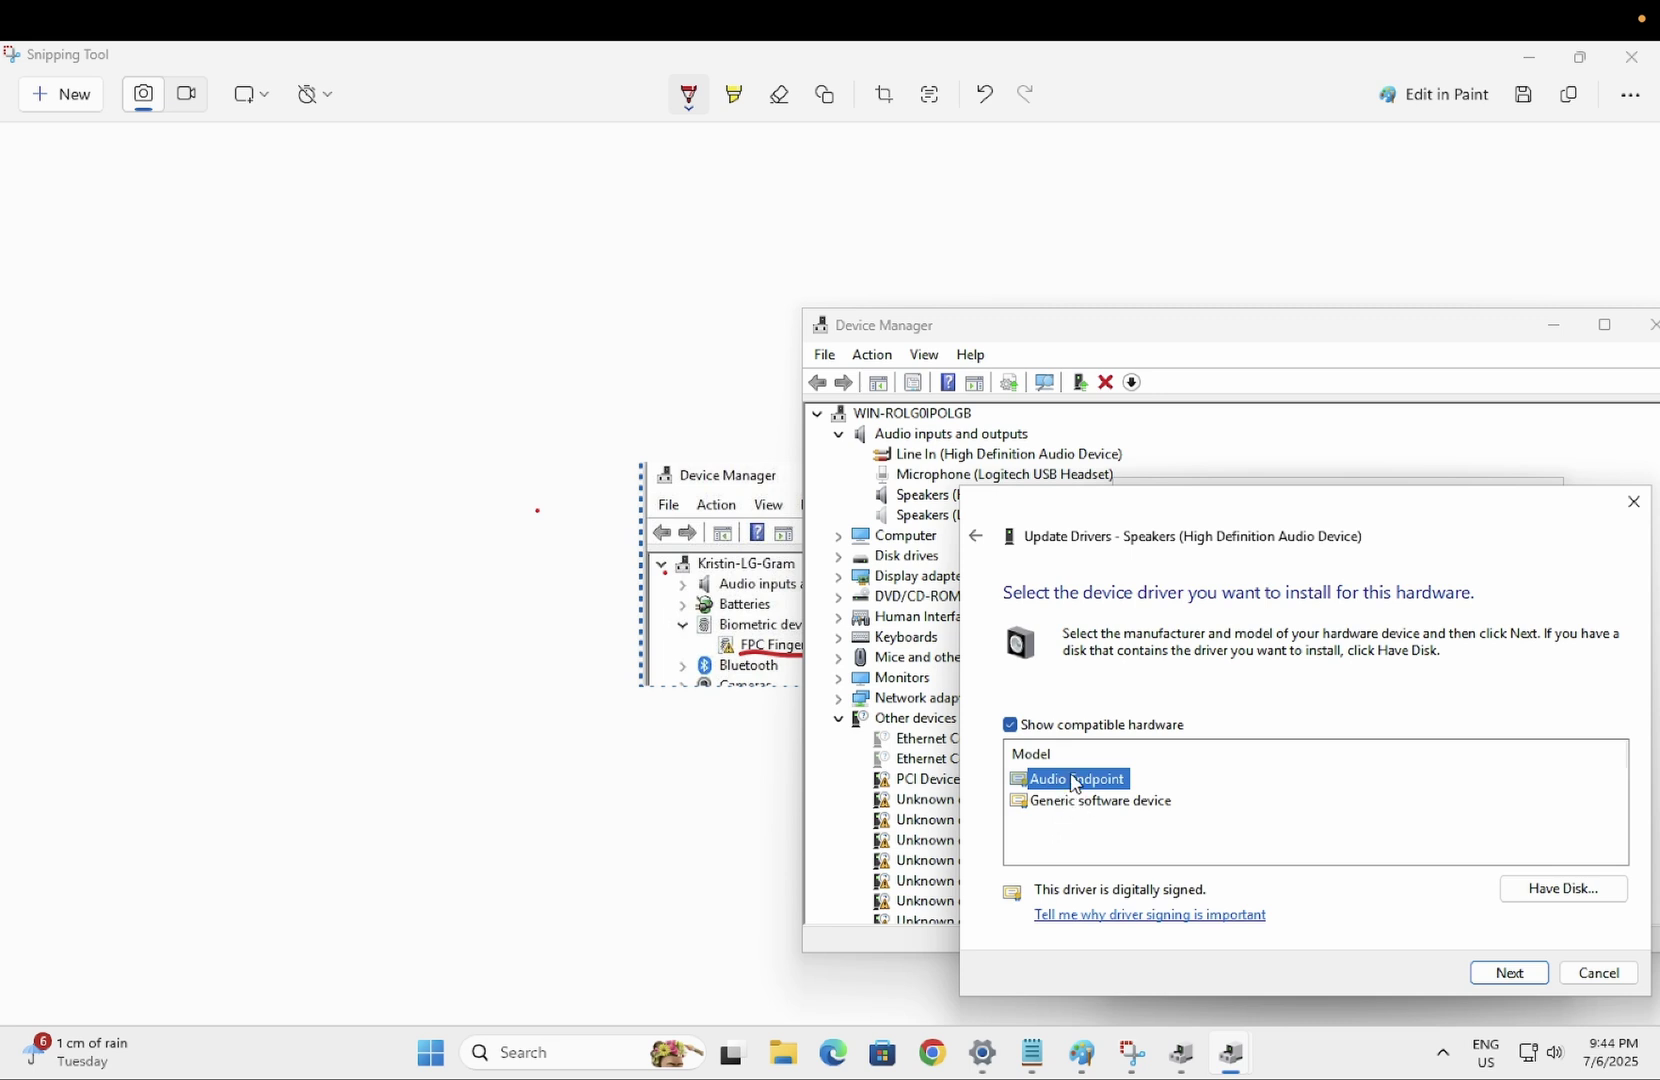
pyautogui.click(1512, 973)
pyautogui.click(1598, 973)
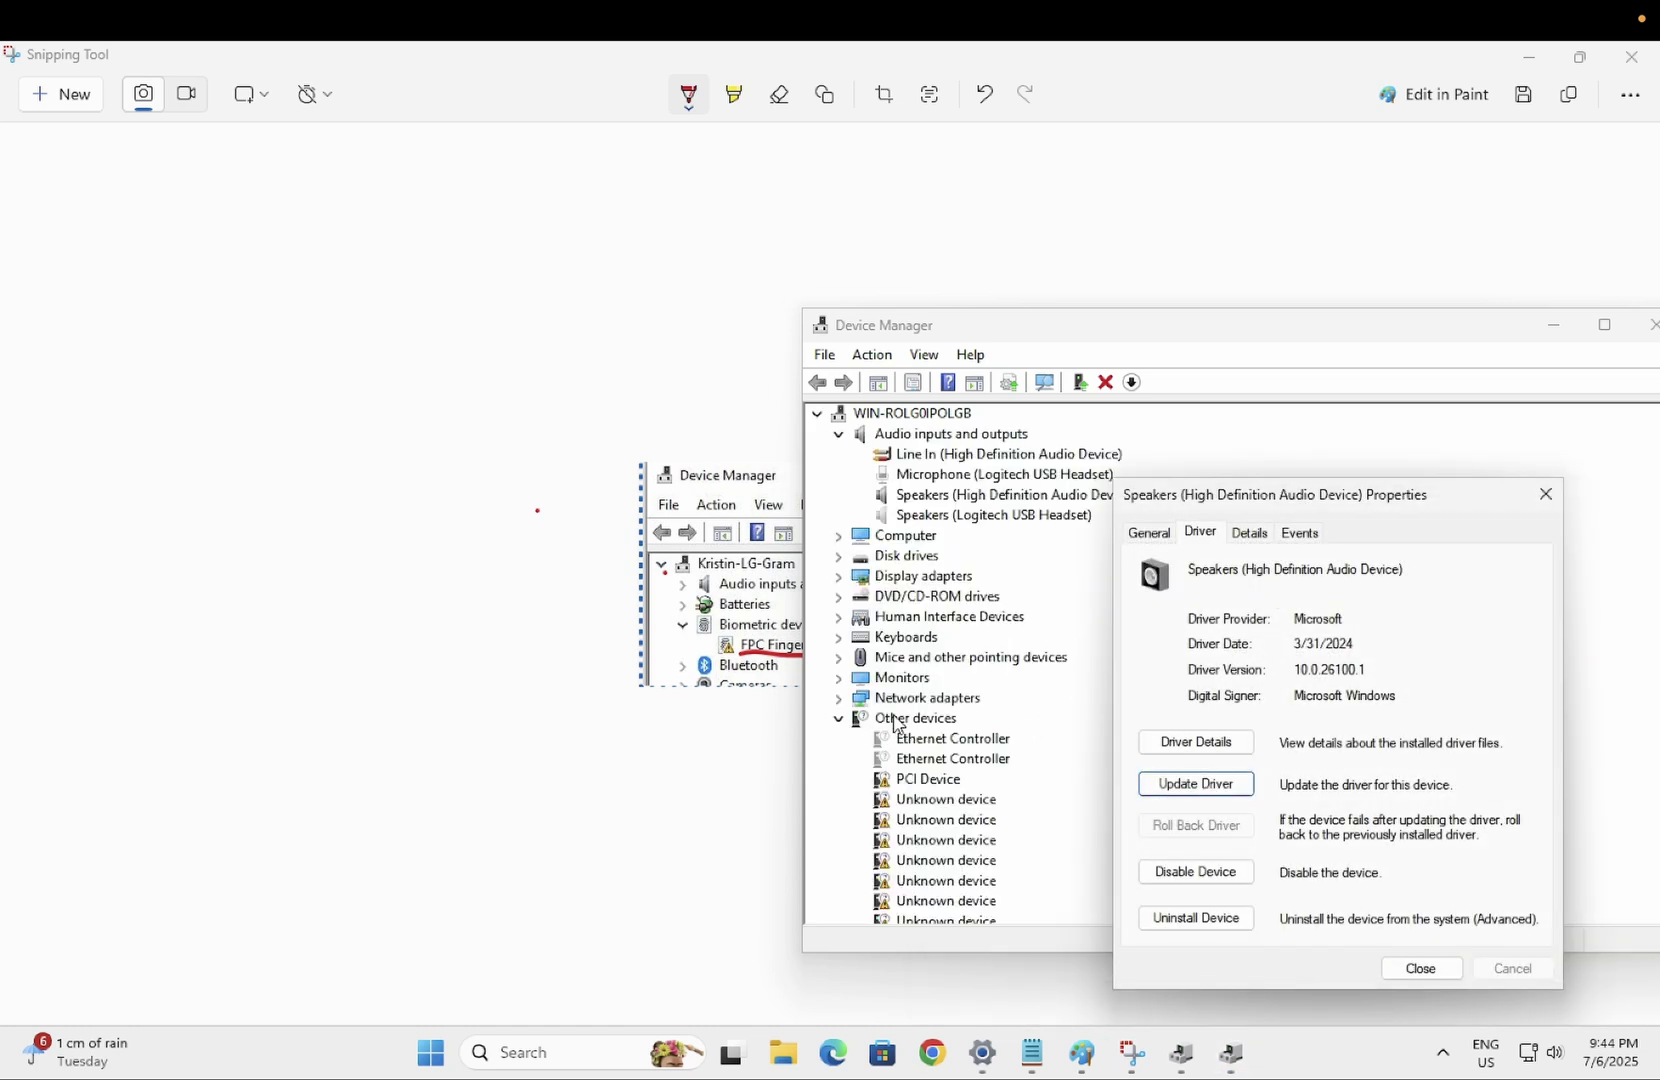
# Close the duplicate Device Manager window and place the remaining one, with Other devices collapsed, over the Sign-in options page in Settings.
pyautogui.click(840, 720)
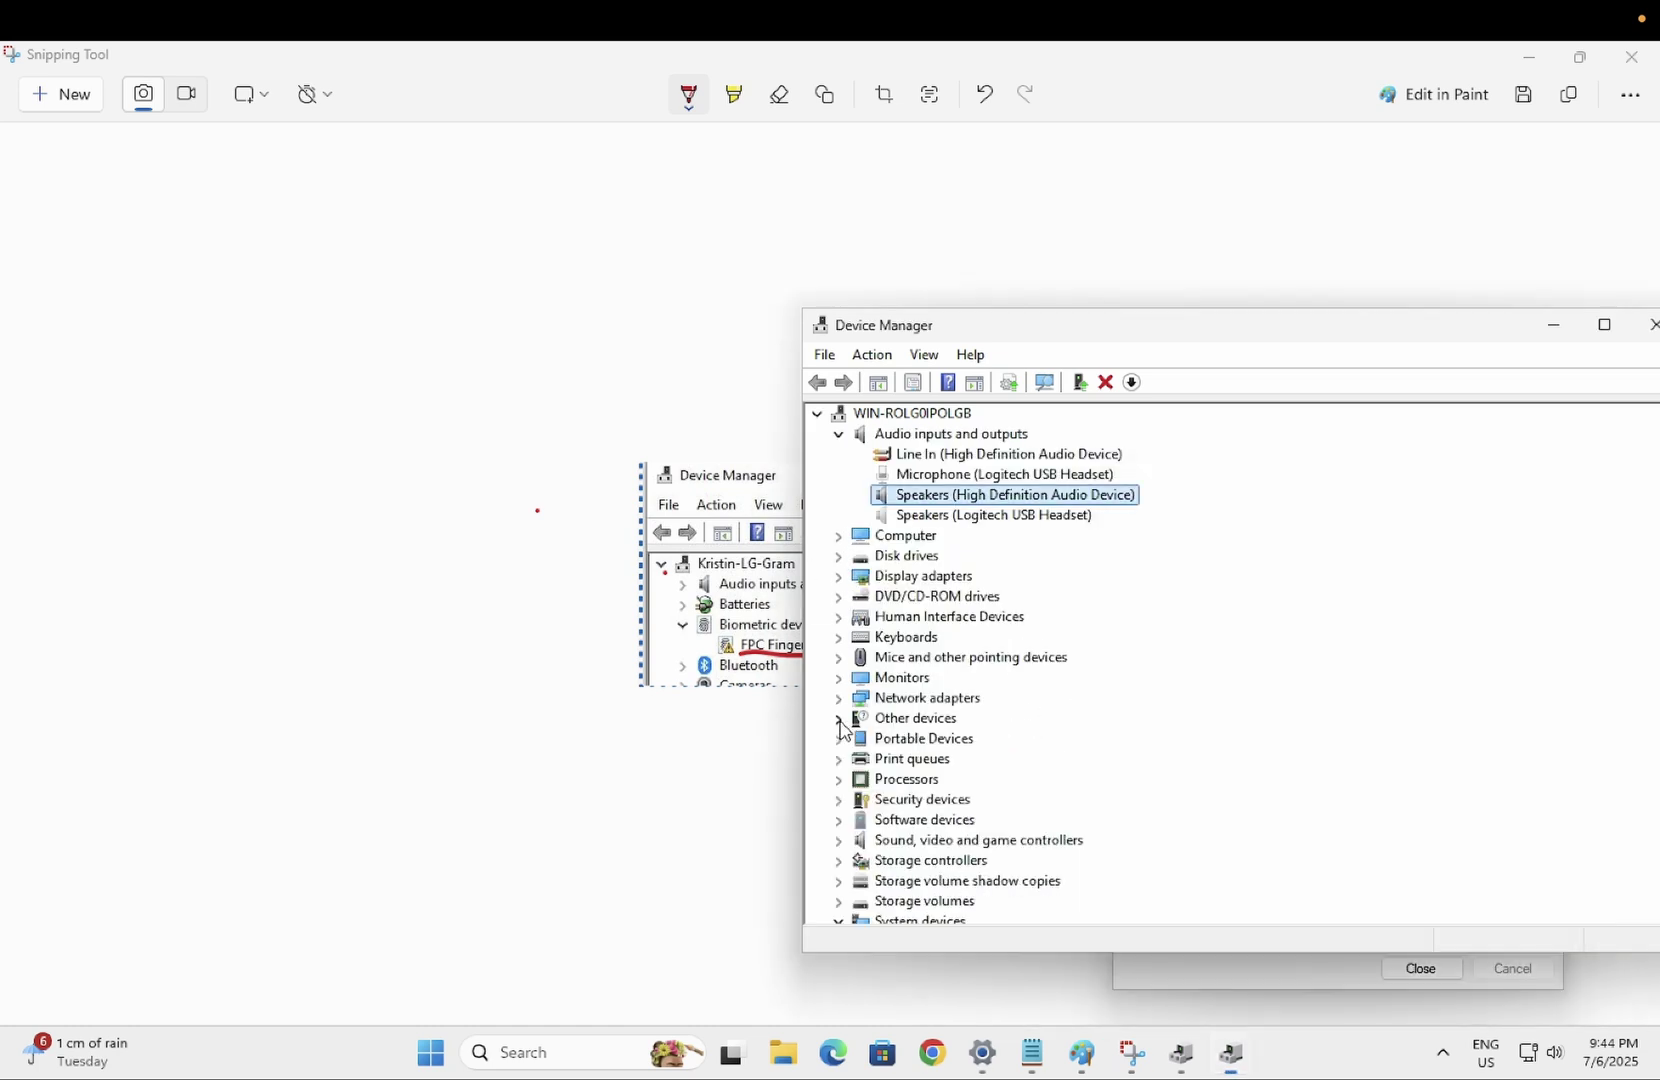
pyautogui.click(984, 1052)
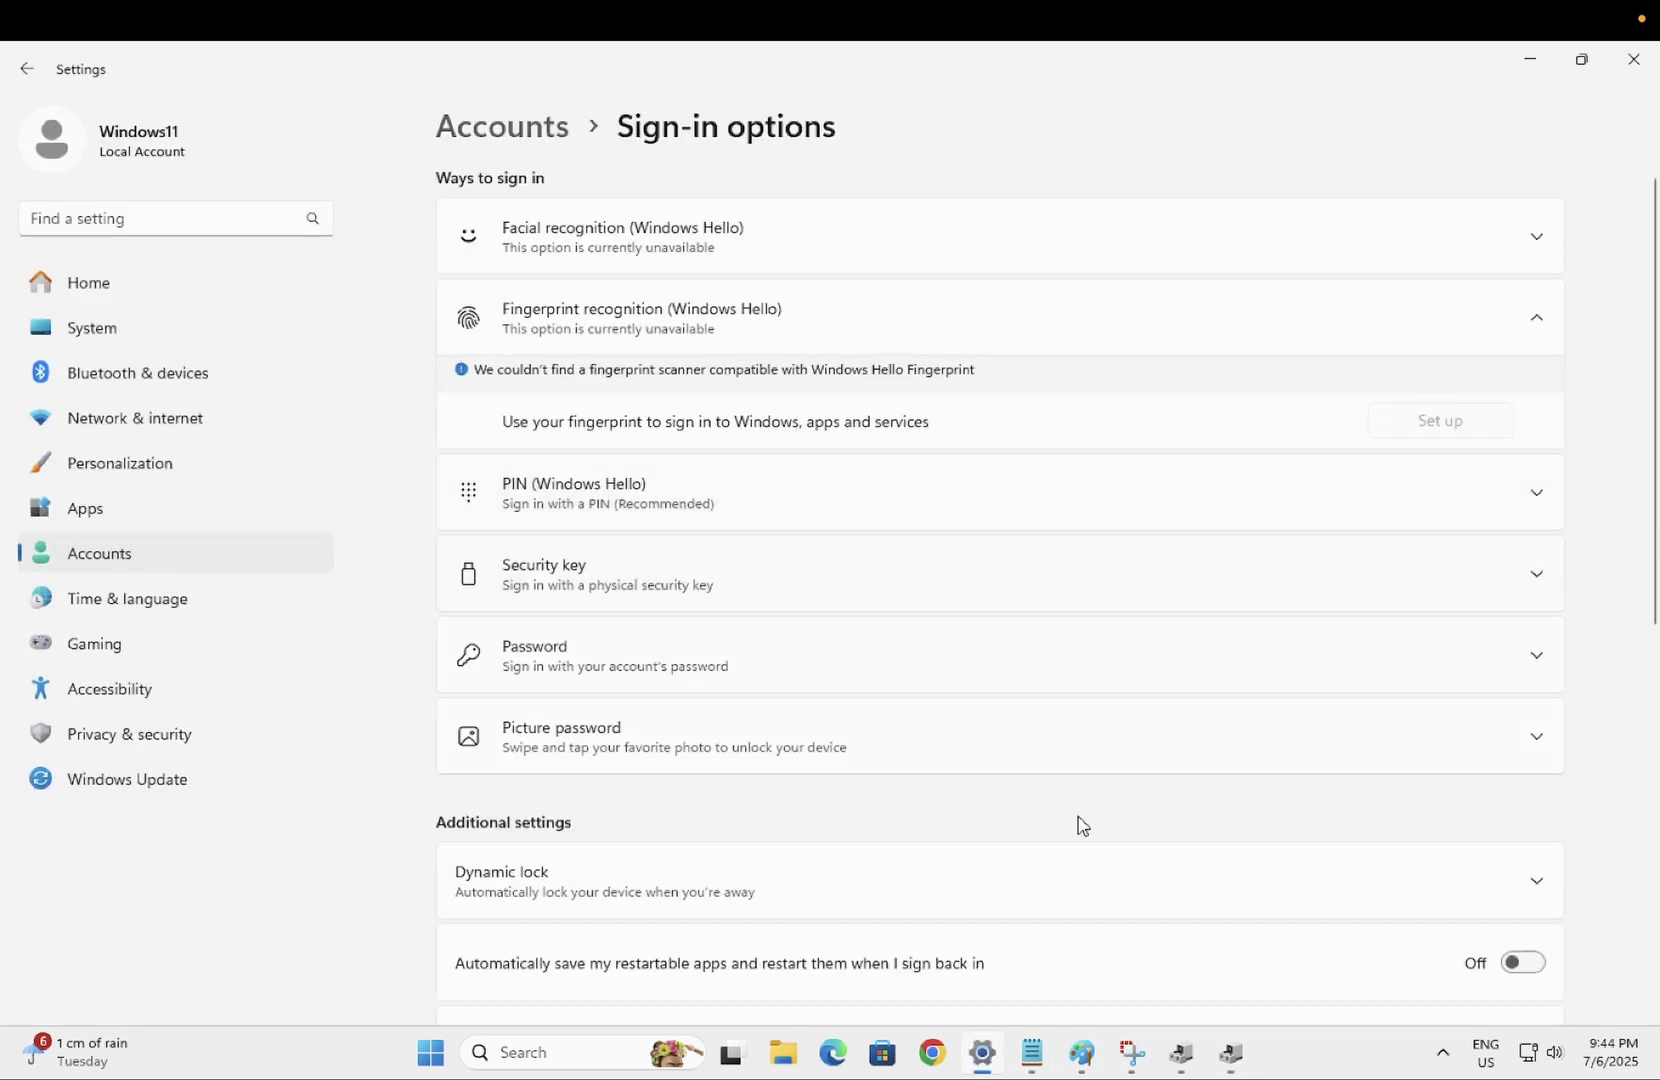
pyautogui.click(1181, 1055)
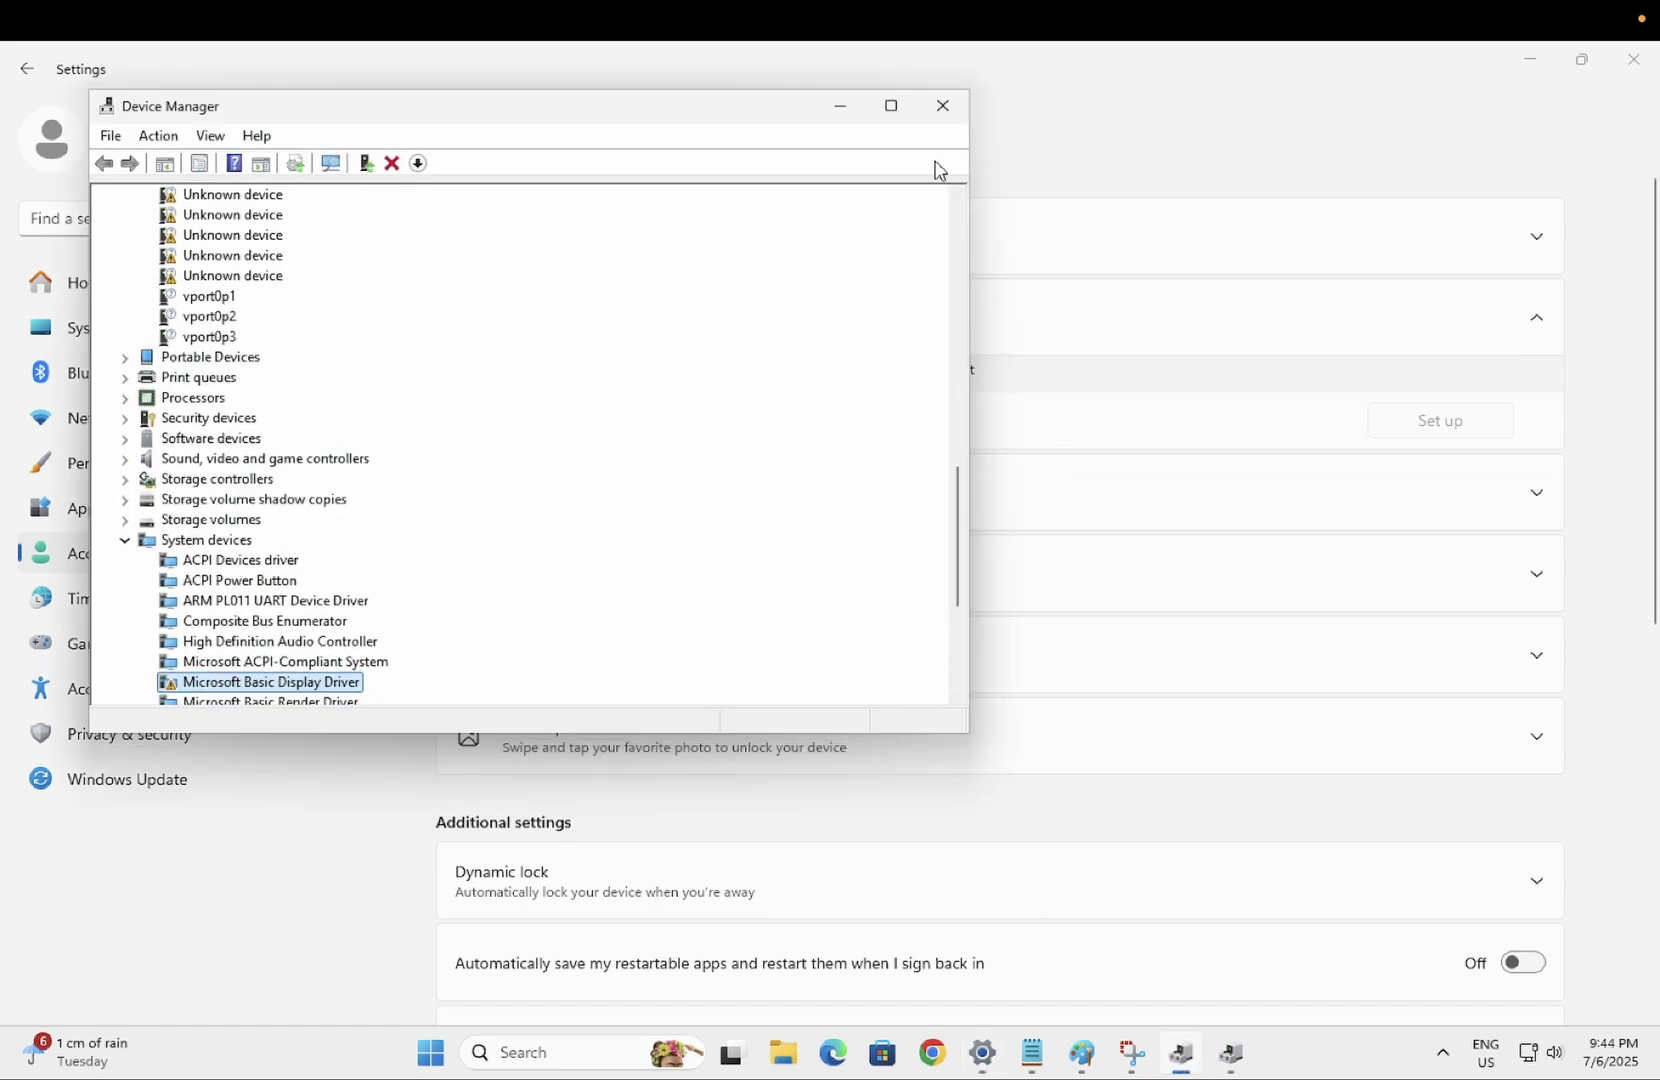
pyautogui.click(942, 106)
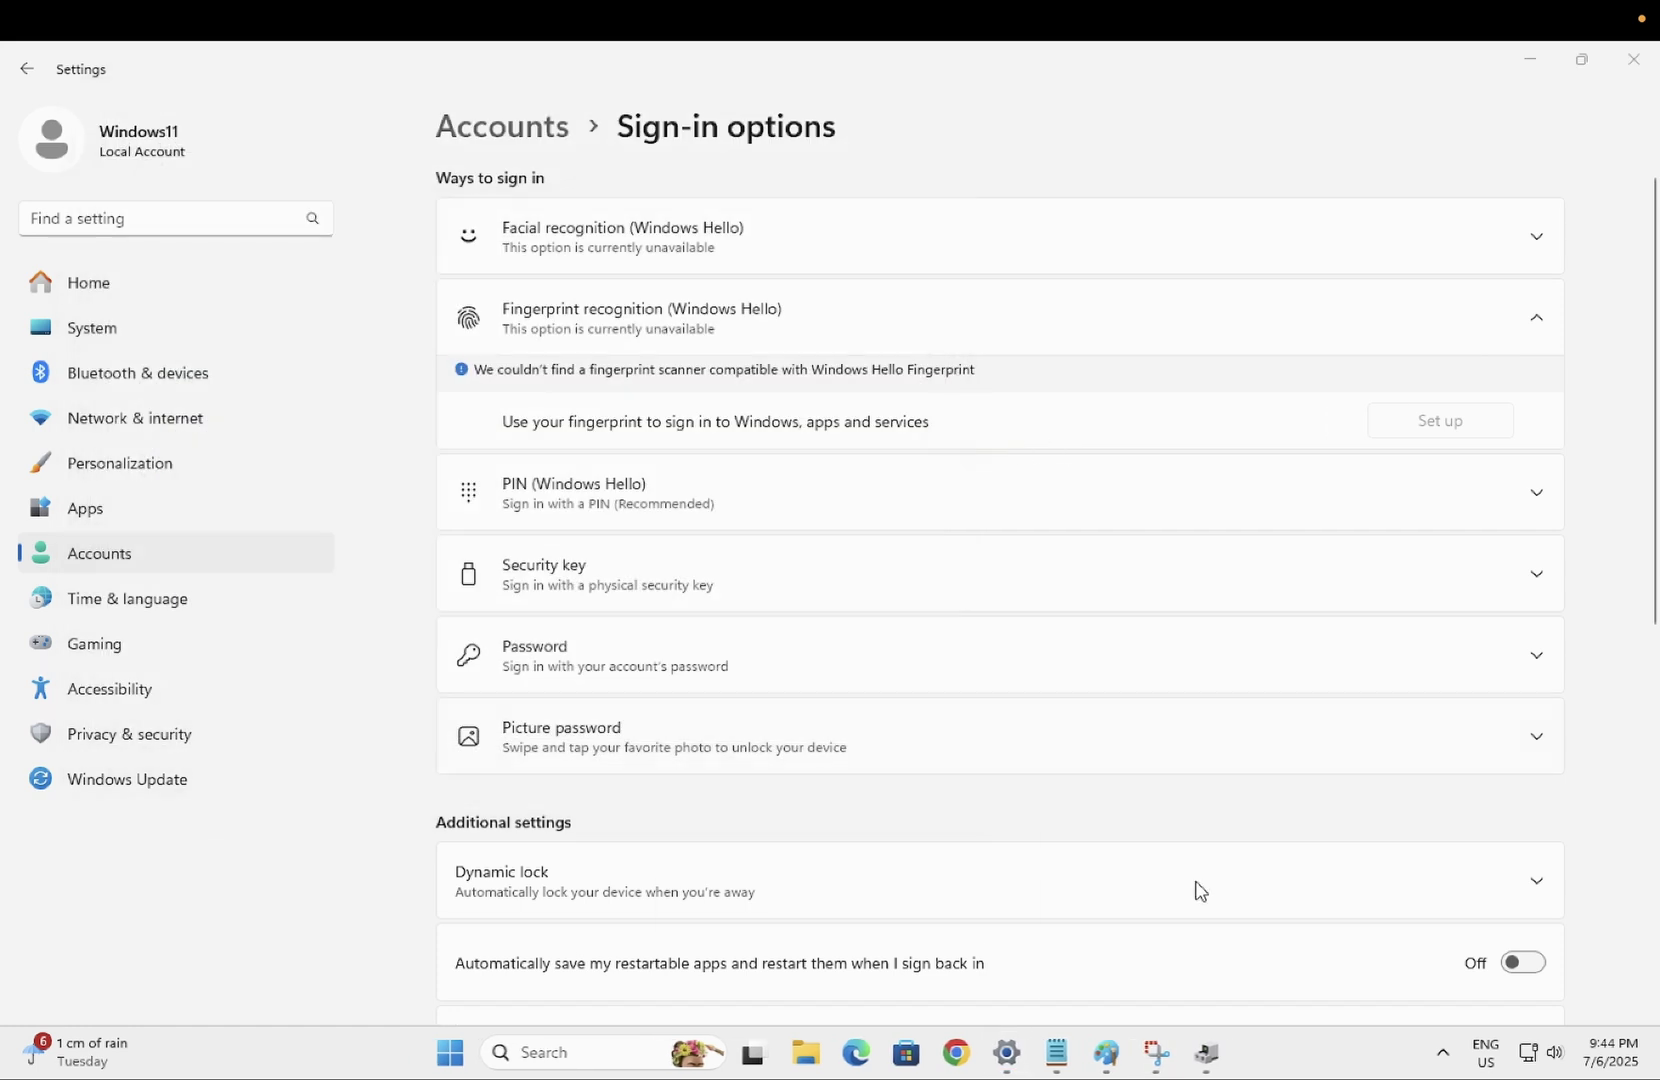
pyautogui.click(1207, 1052)
pyautogui.moveTo(1289, 333); pyautogui.dragTo(975, 315)
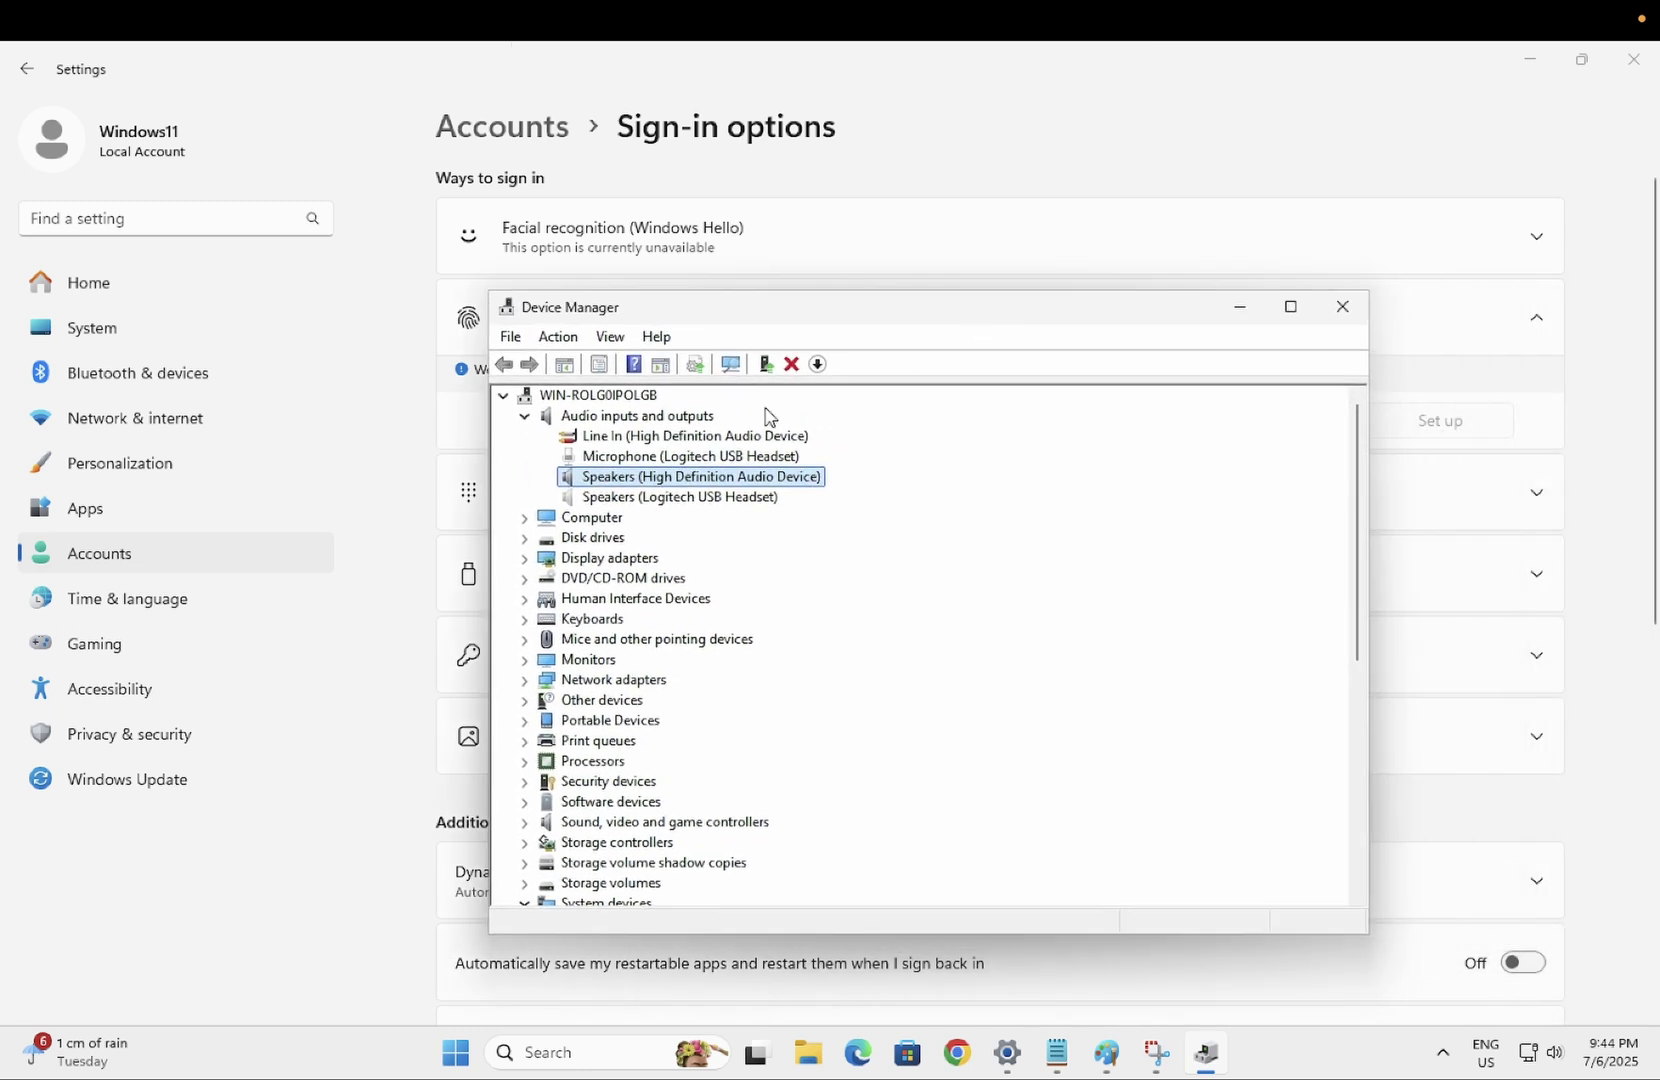
# Scan the computer for hardware changes in Device Manager and collapse the Other devices category.
pyautogui.click(592, 398)
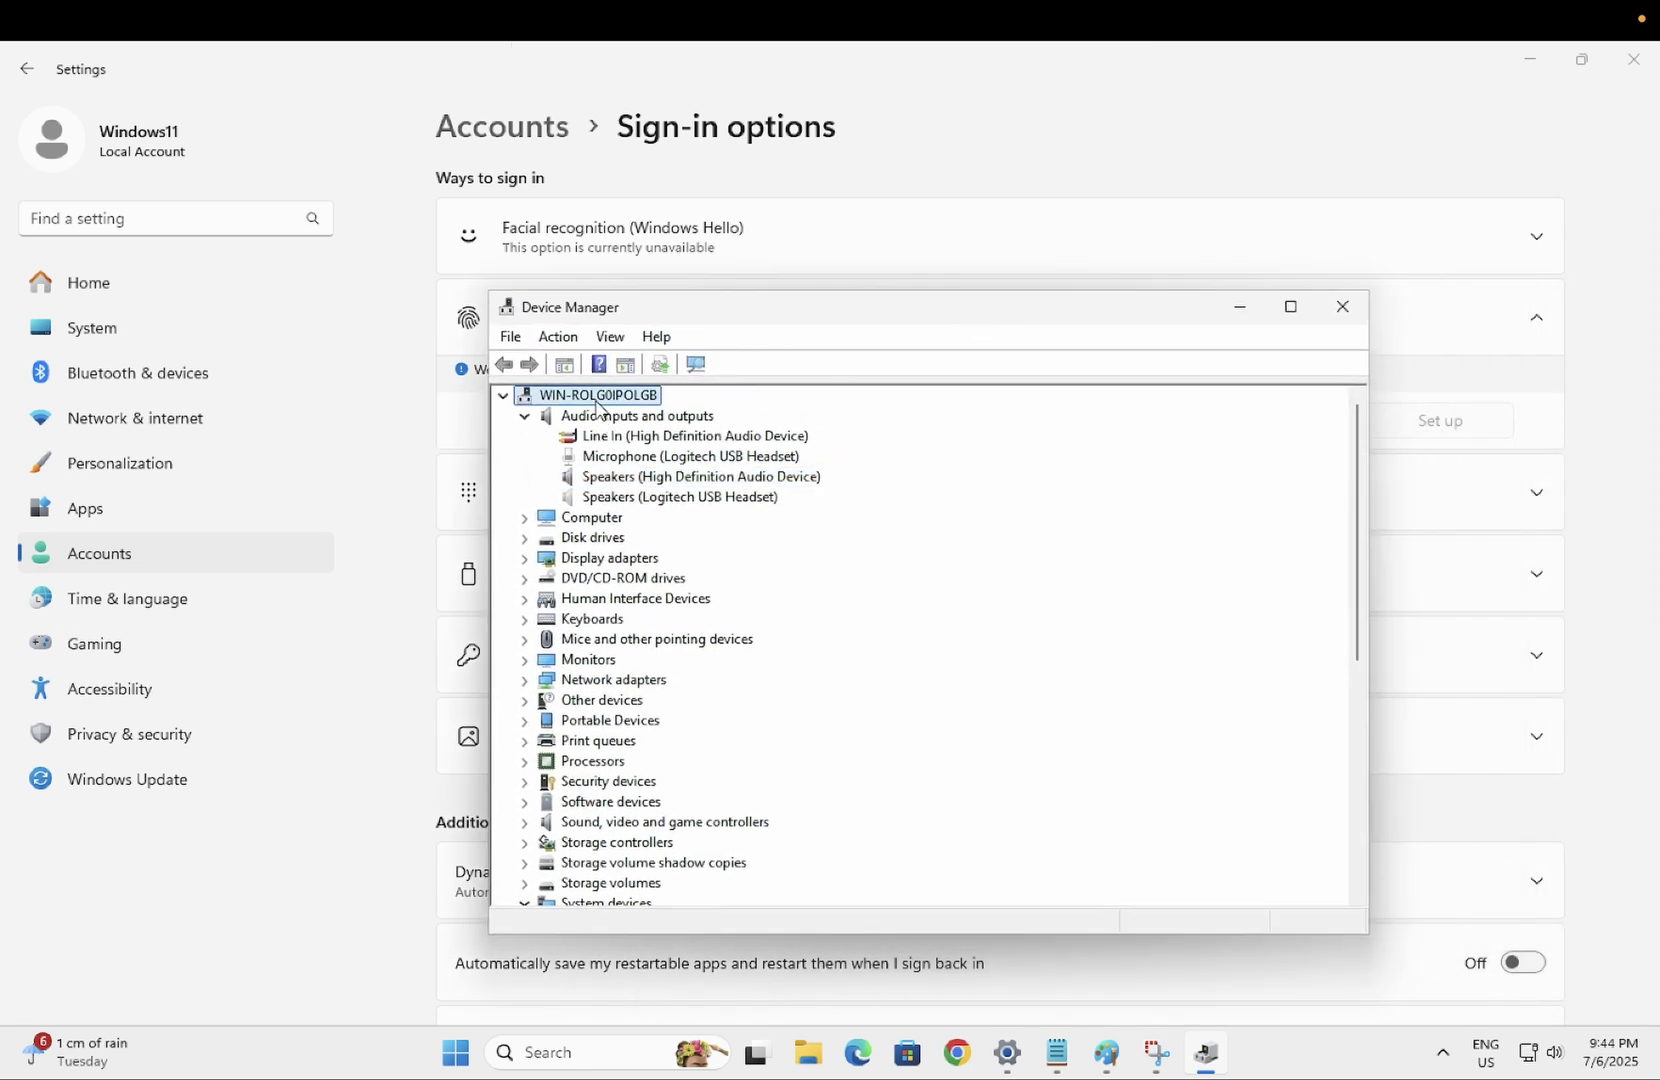
pyautogui.click(560, 340)
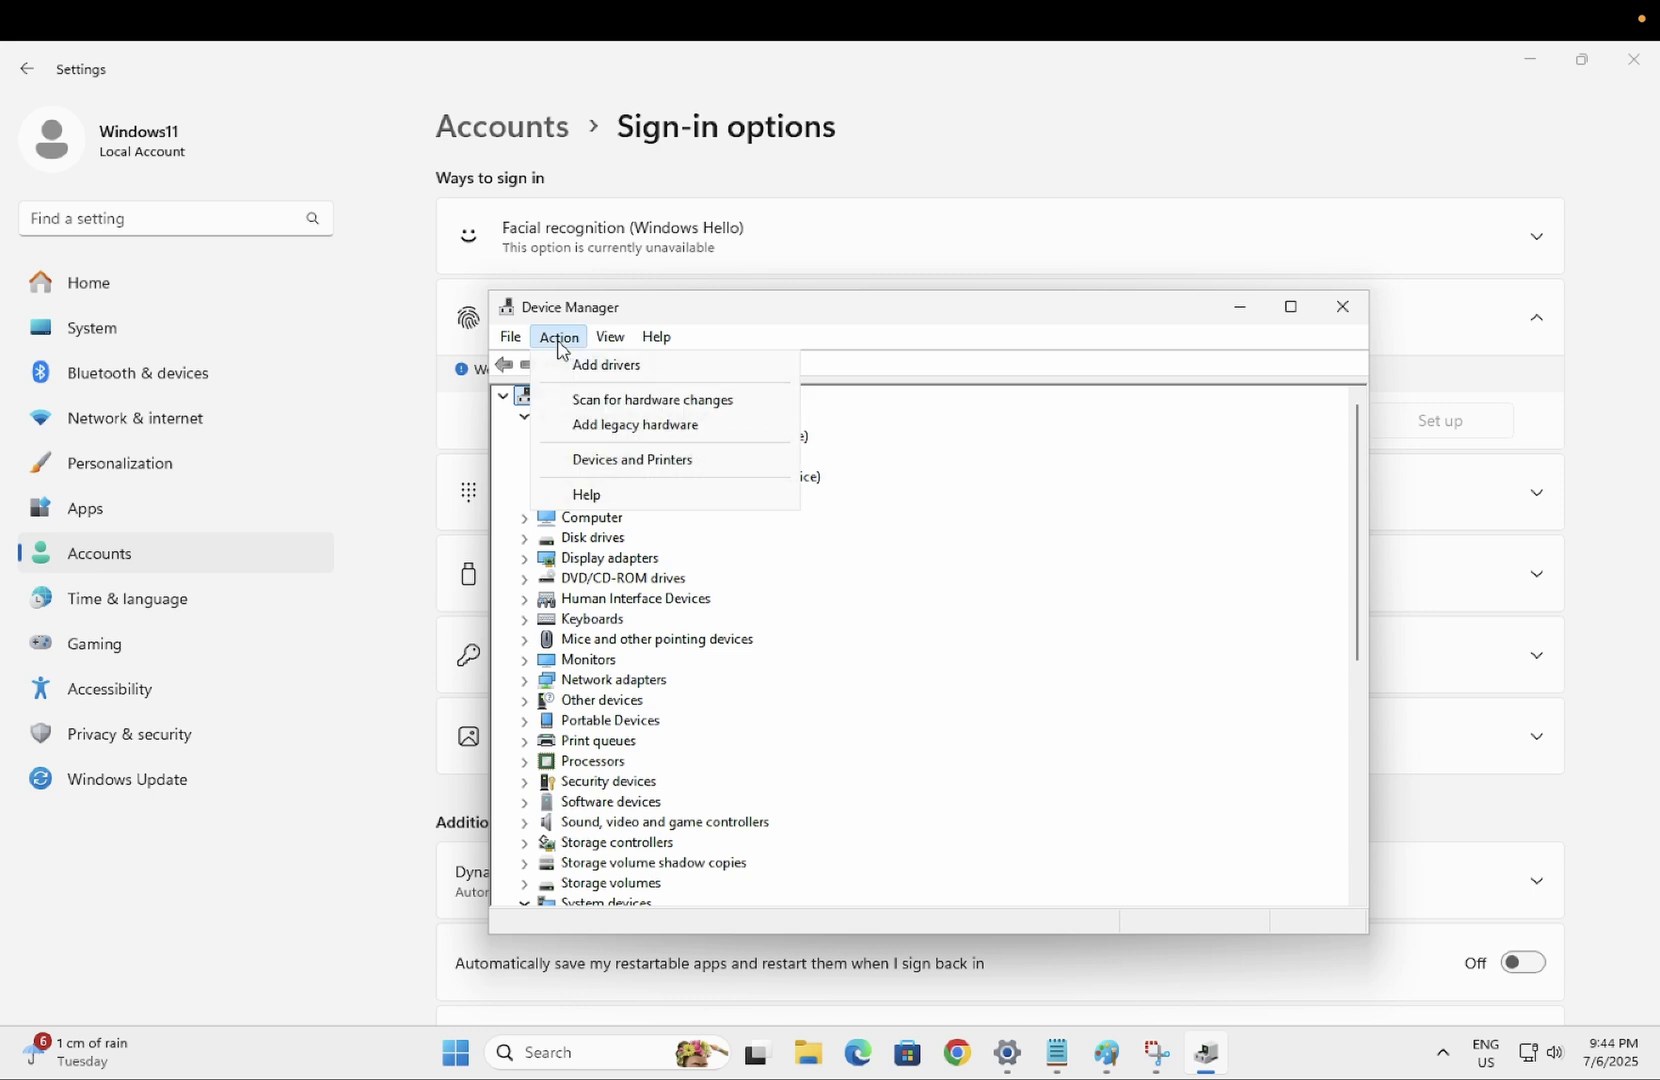
pyautogui.click(617, 400)
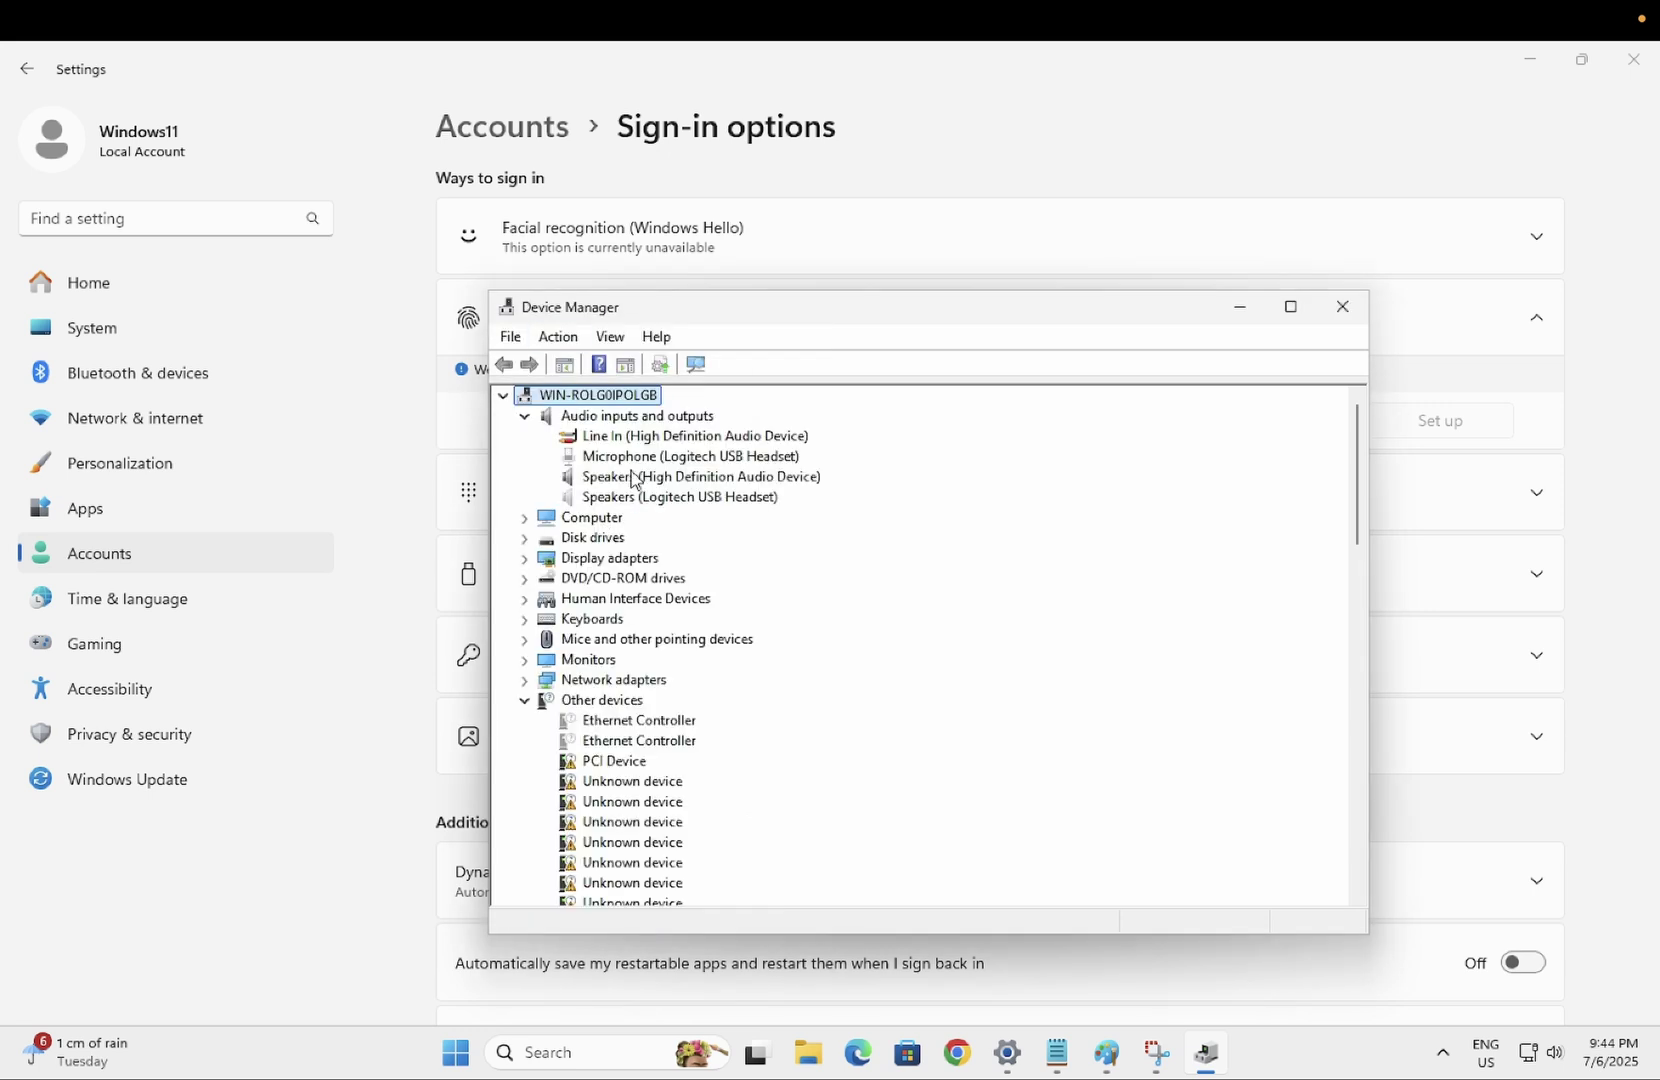
pyautogui.click(524, 702)
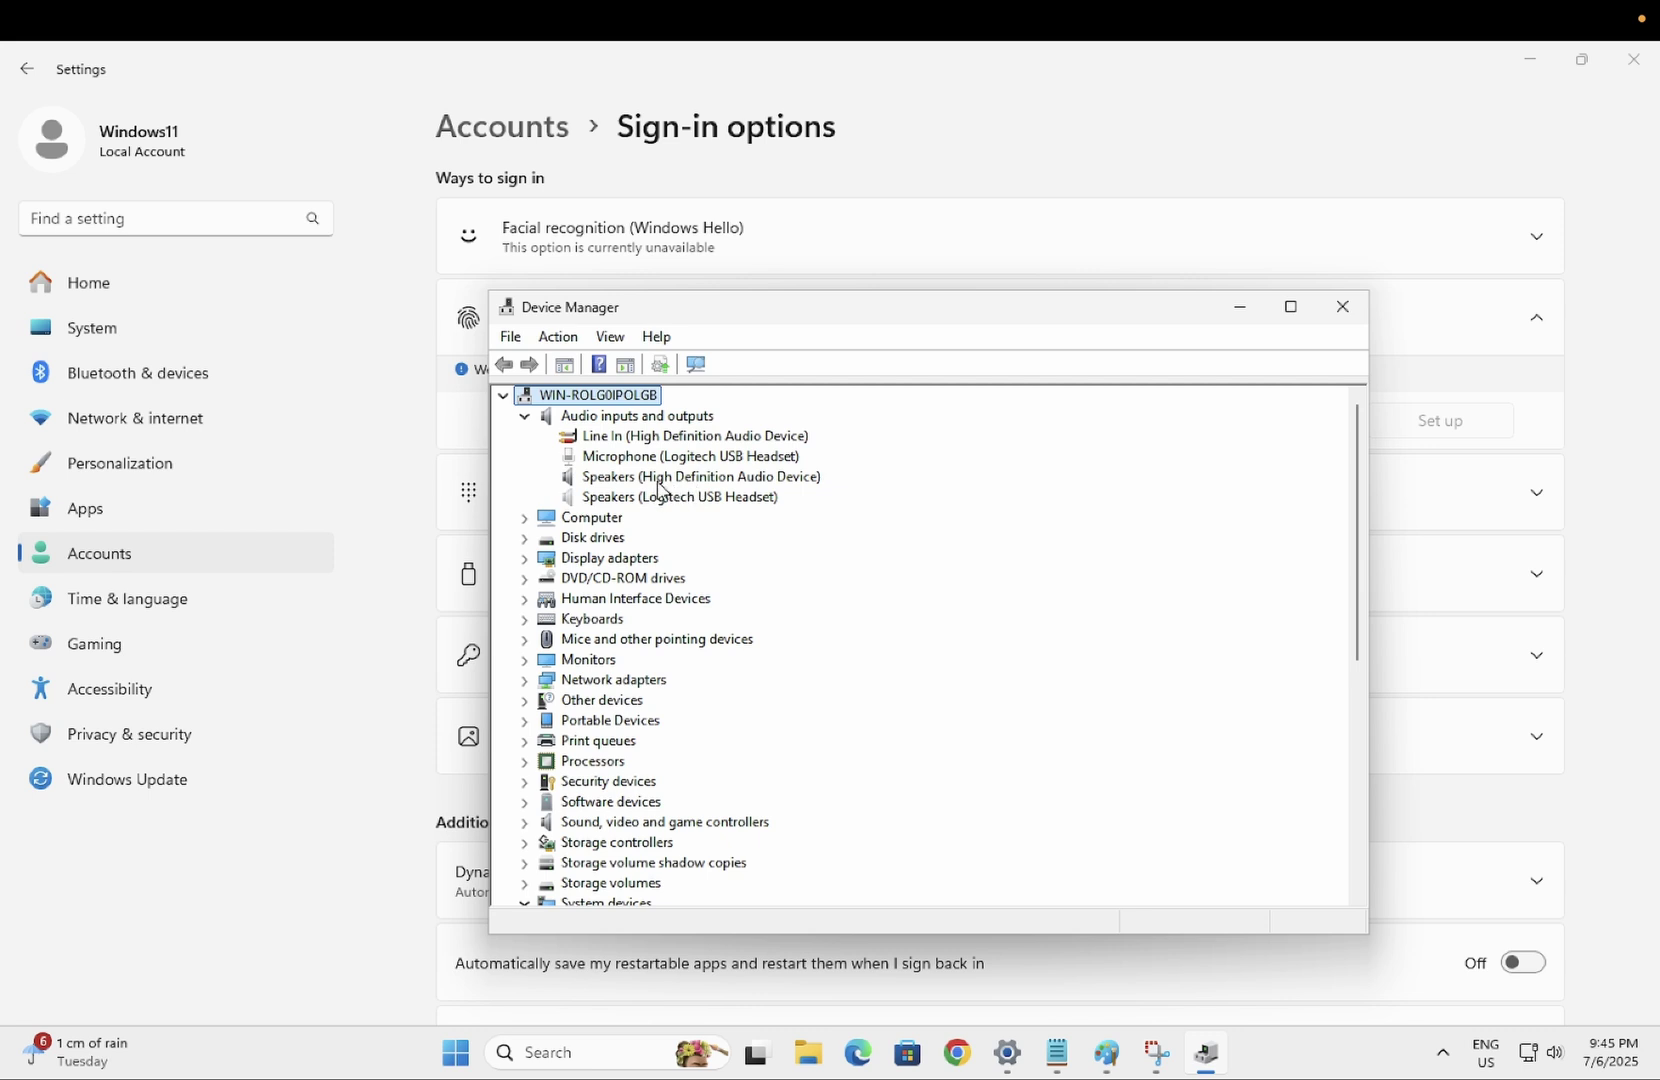
# Reopen the driver properties of Speakers (High Definition Audio Device) and move the dialog over the Device Manager window.
pyautogui.doubleClick(659, 480)
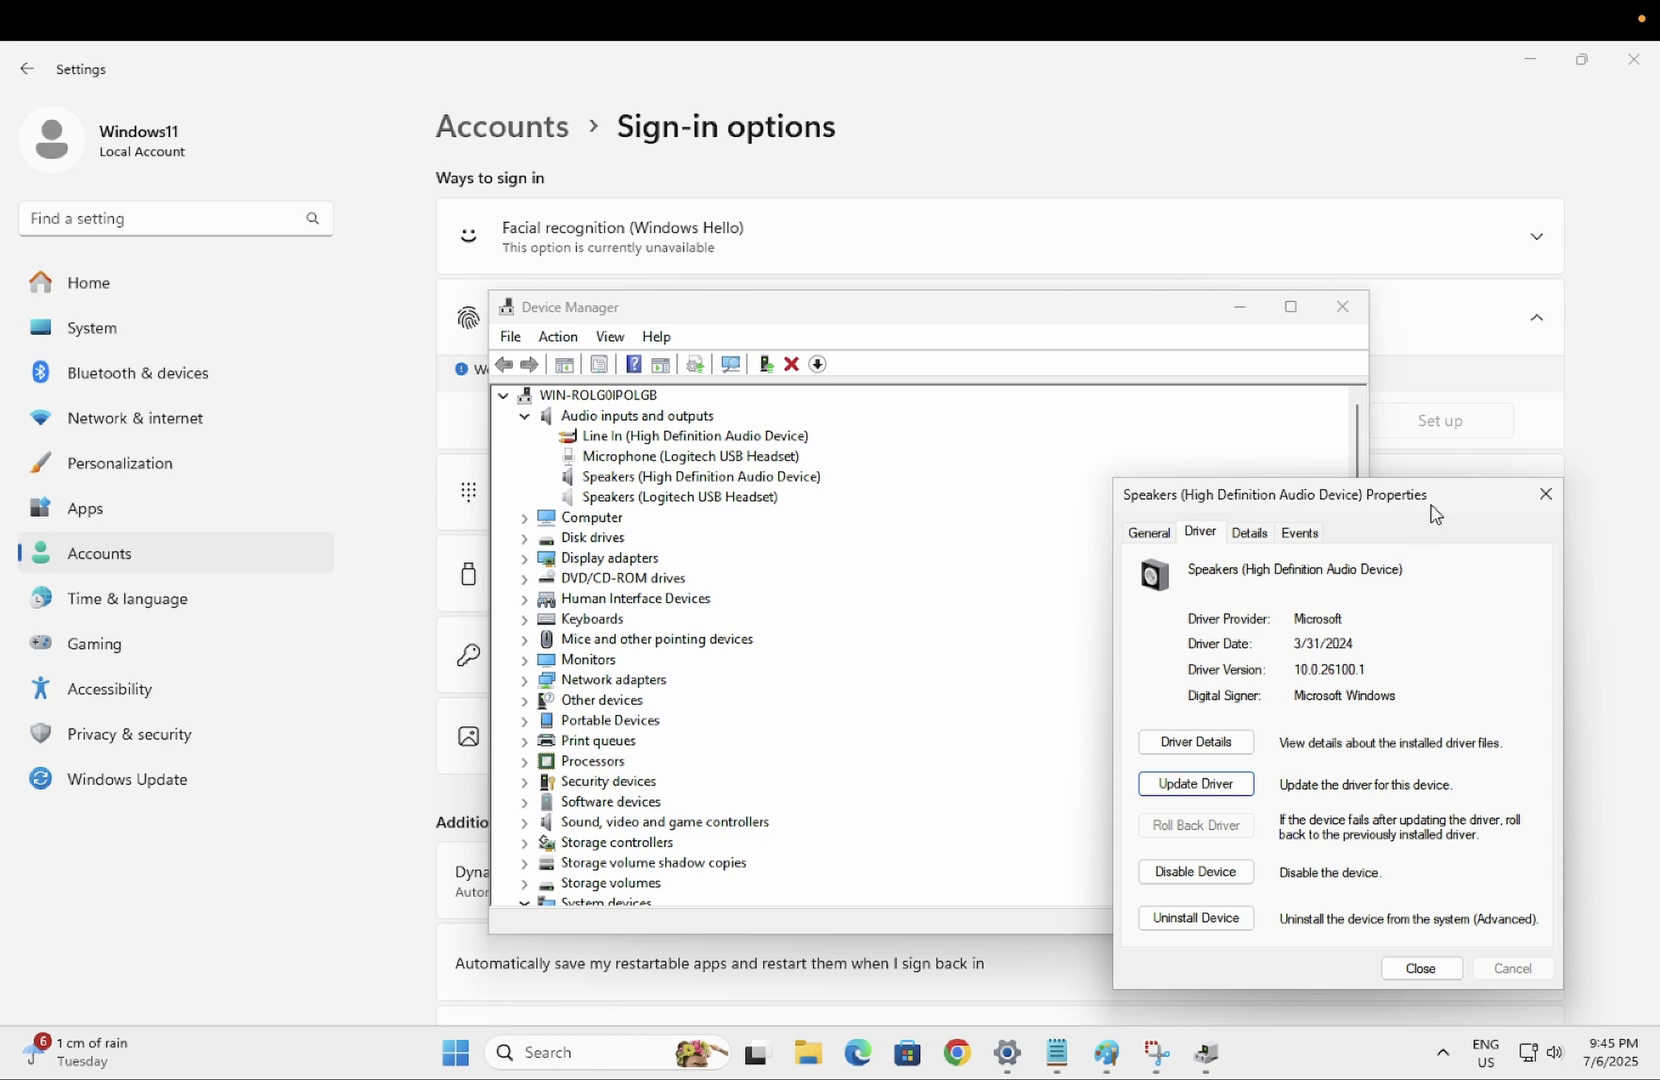
pyautogui.moveTo(1430, 506); pyautogui.dragTo(1154, 342)
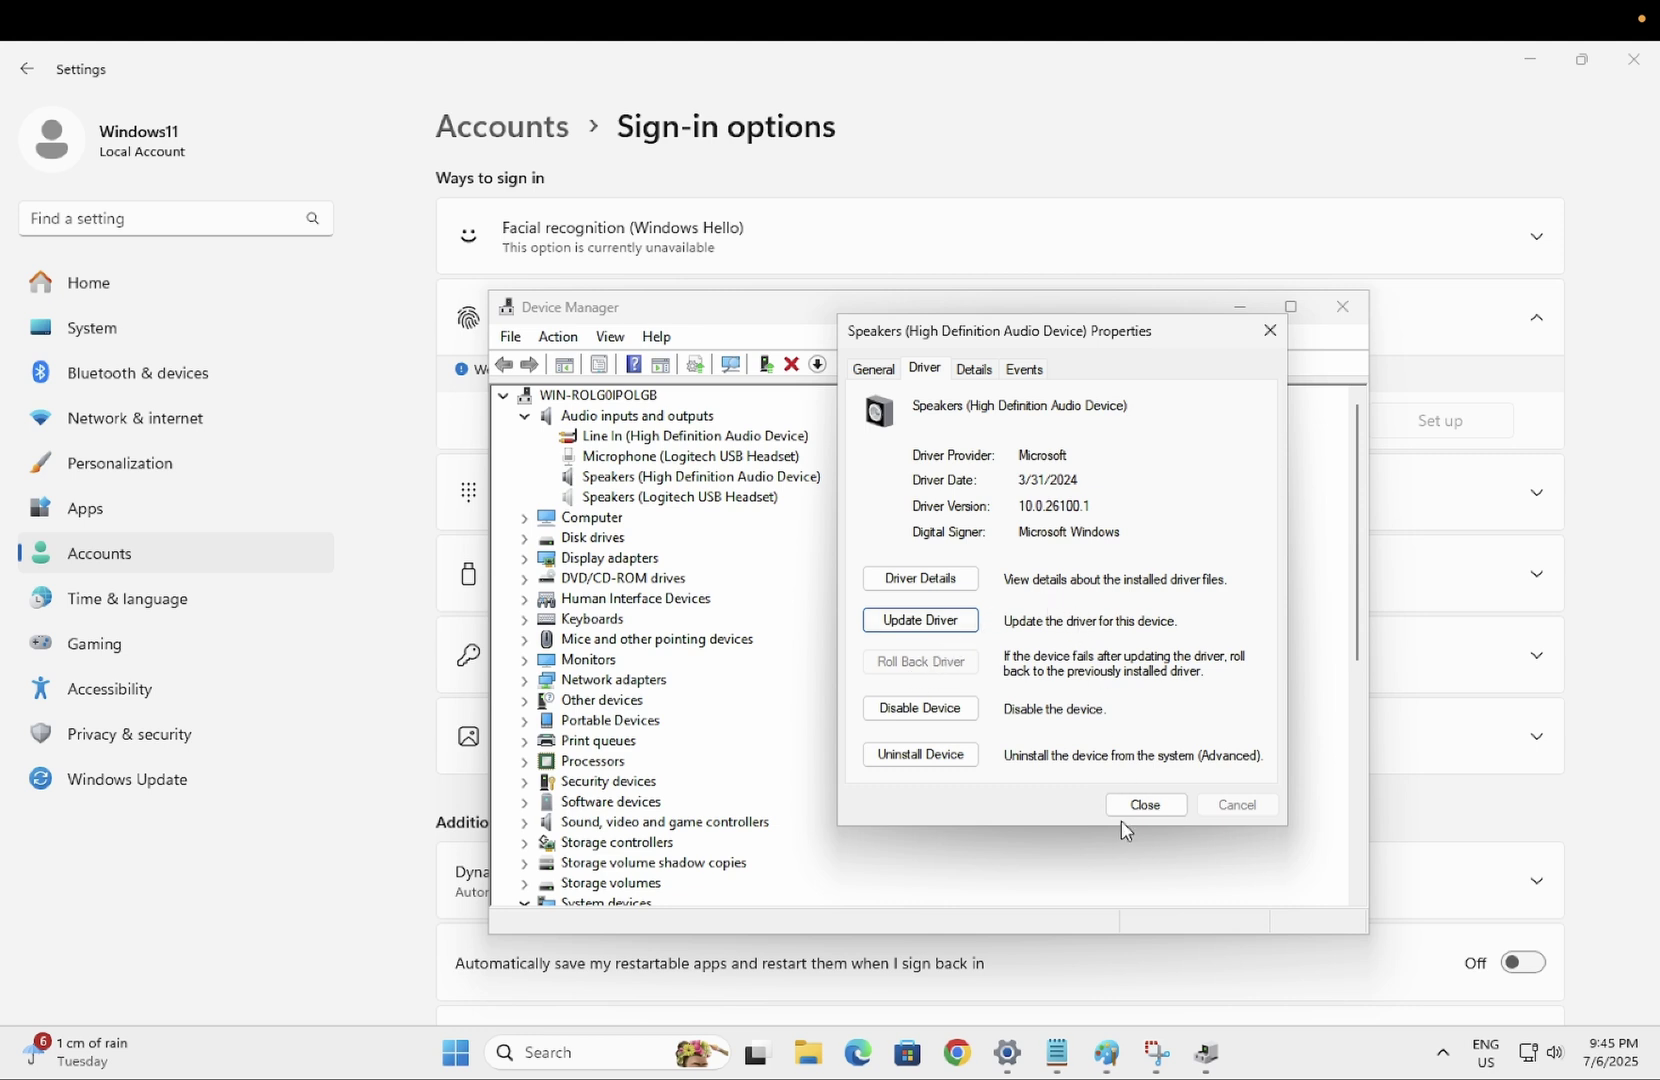
# Close the speakers' properties, collapse Other devices, and close Device Manager with Audio inputs and outputs expanded.
pyautogui.click(1150, 809)
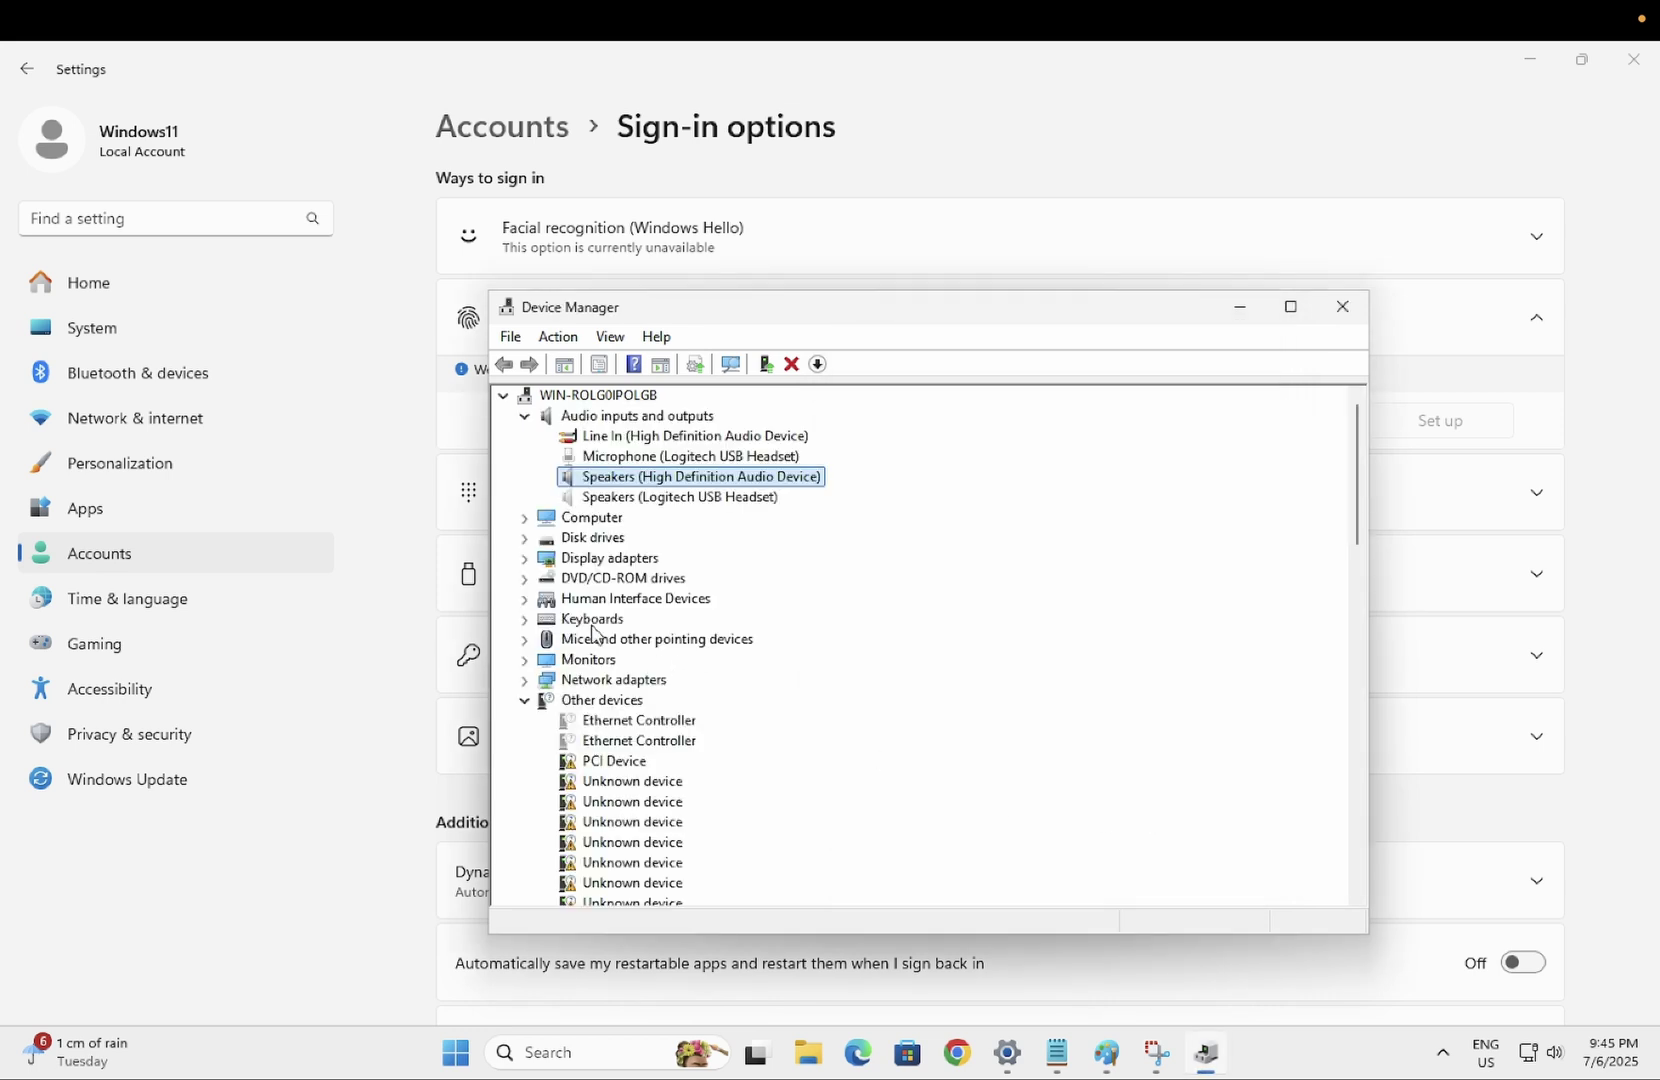
pyautogui.click(524, 700)
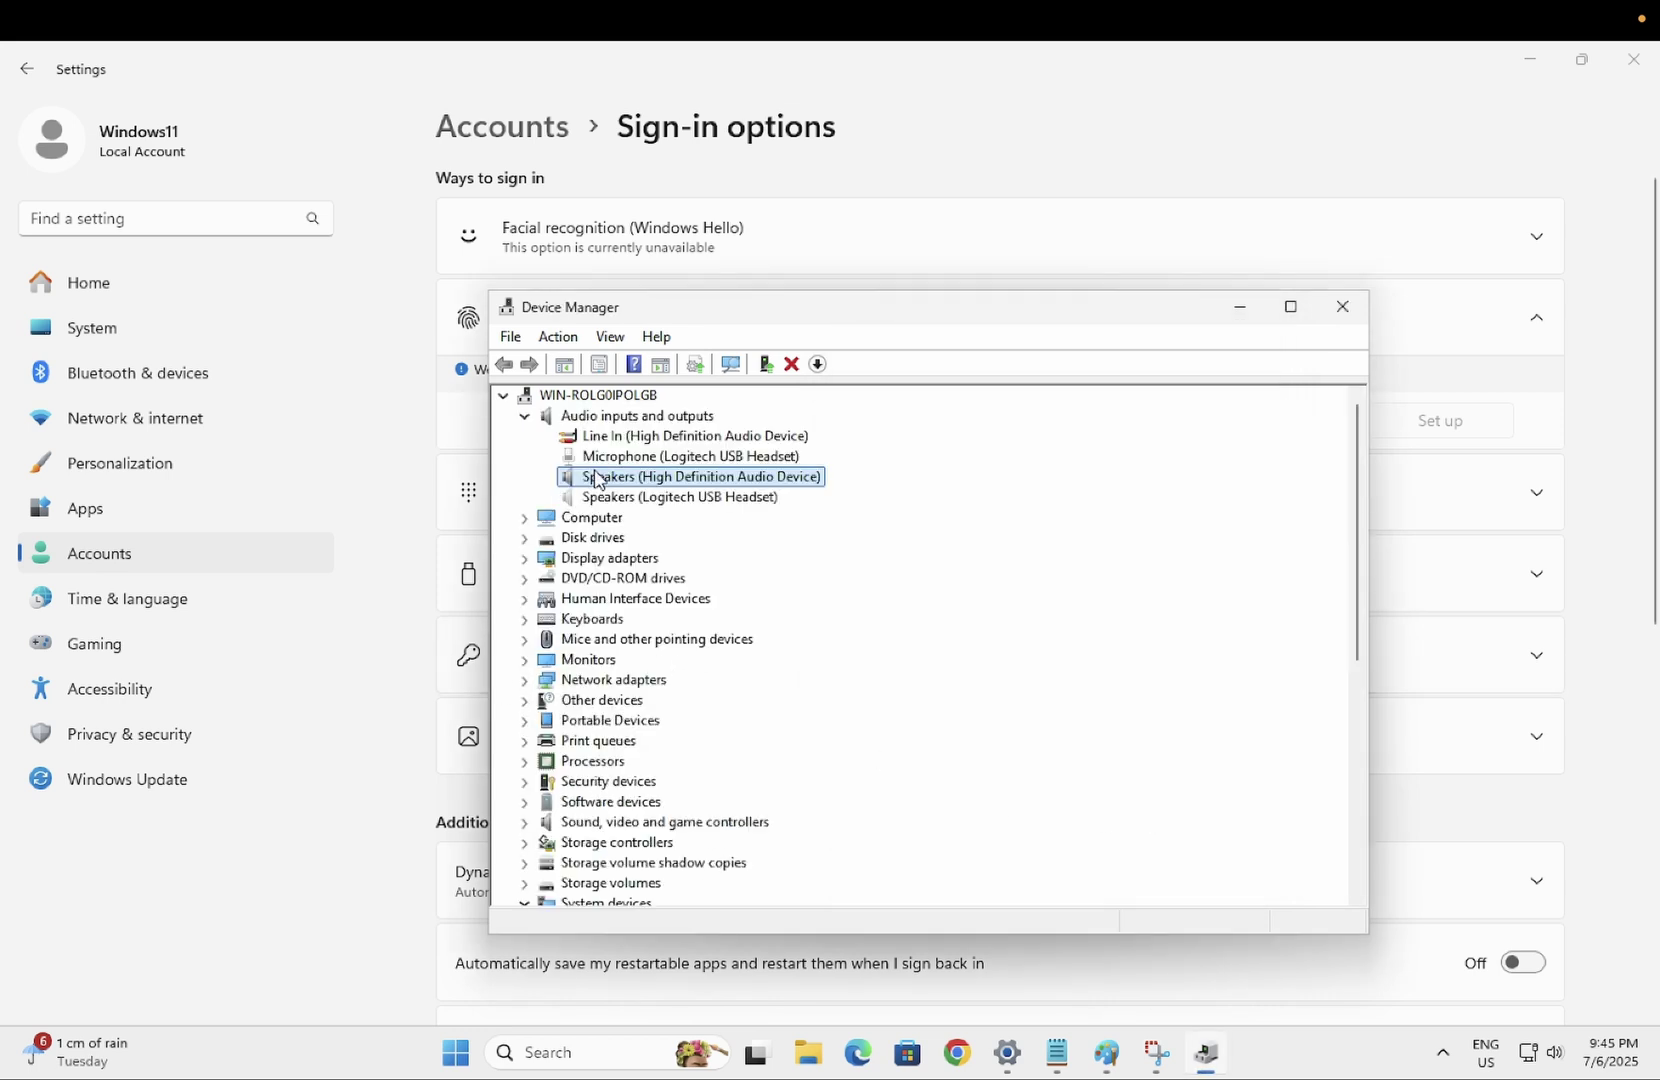
pyautogui.click(525, 417)
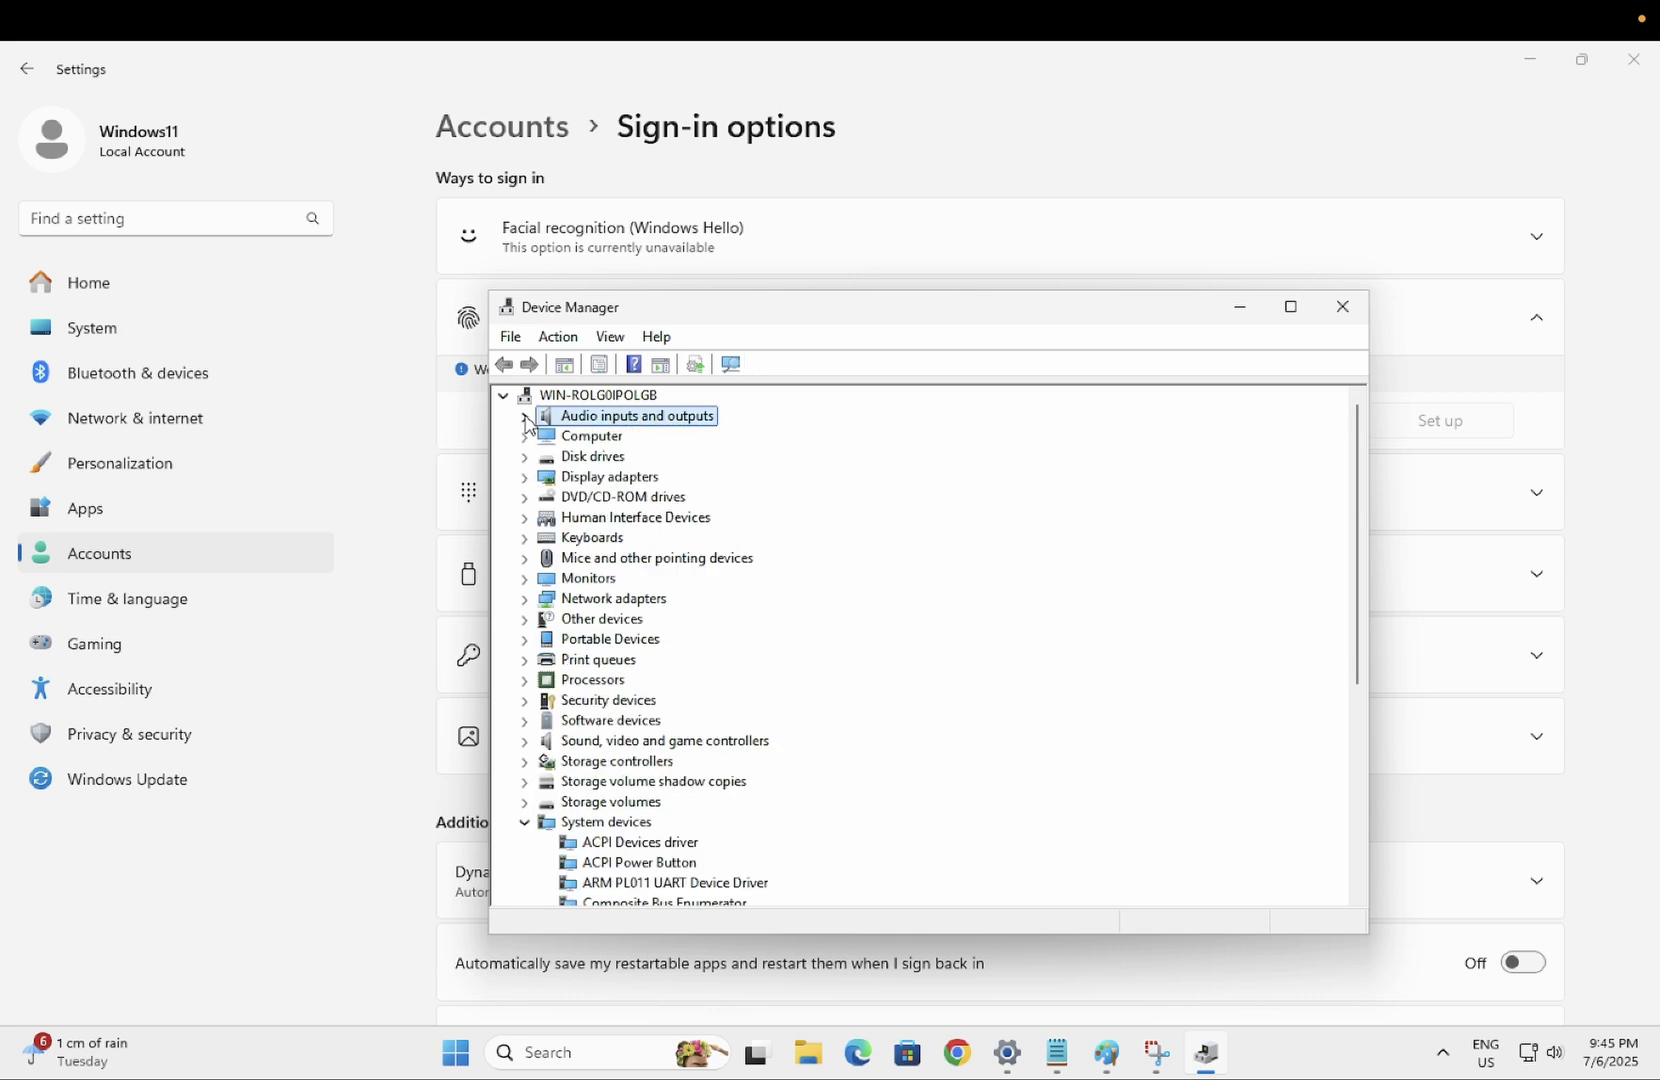
pyautogui.click(526, 418)
pyautogui.click(526, 418)
pyautogui.click(526, 418)
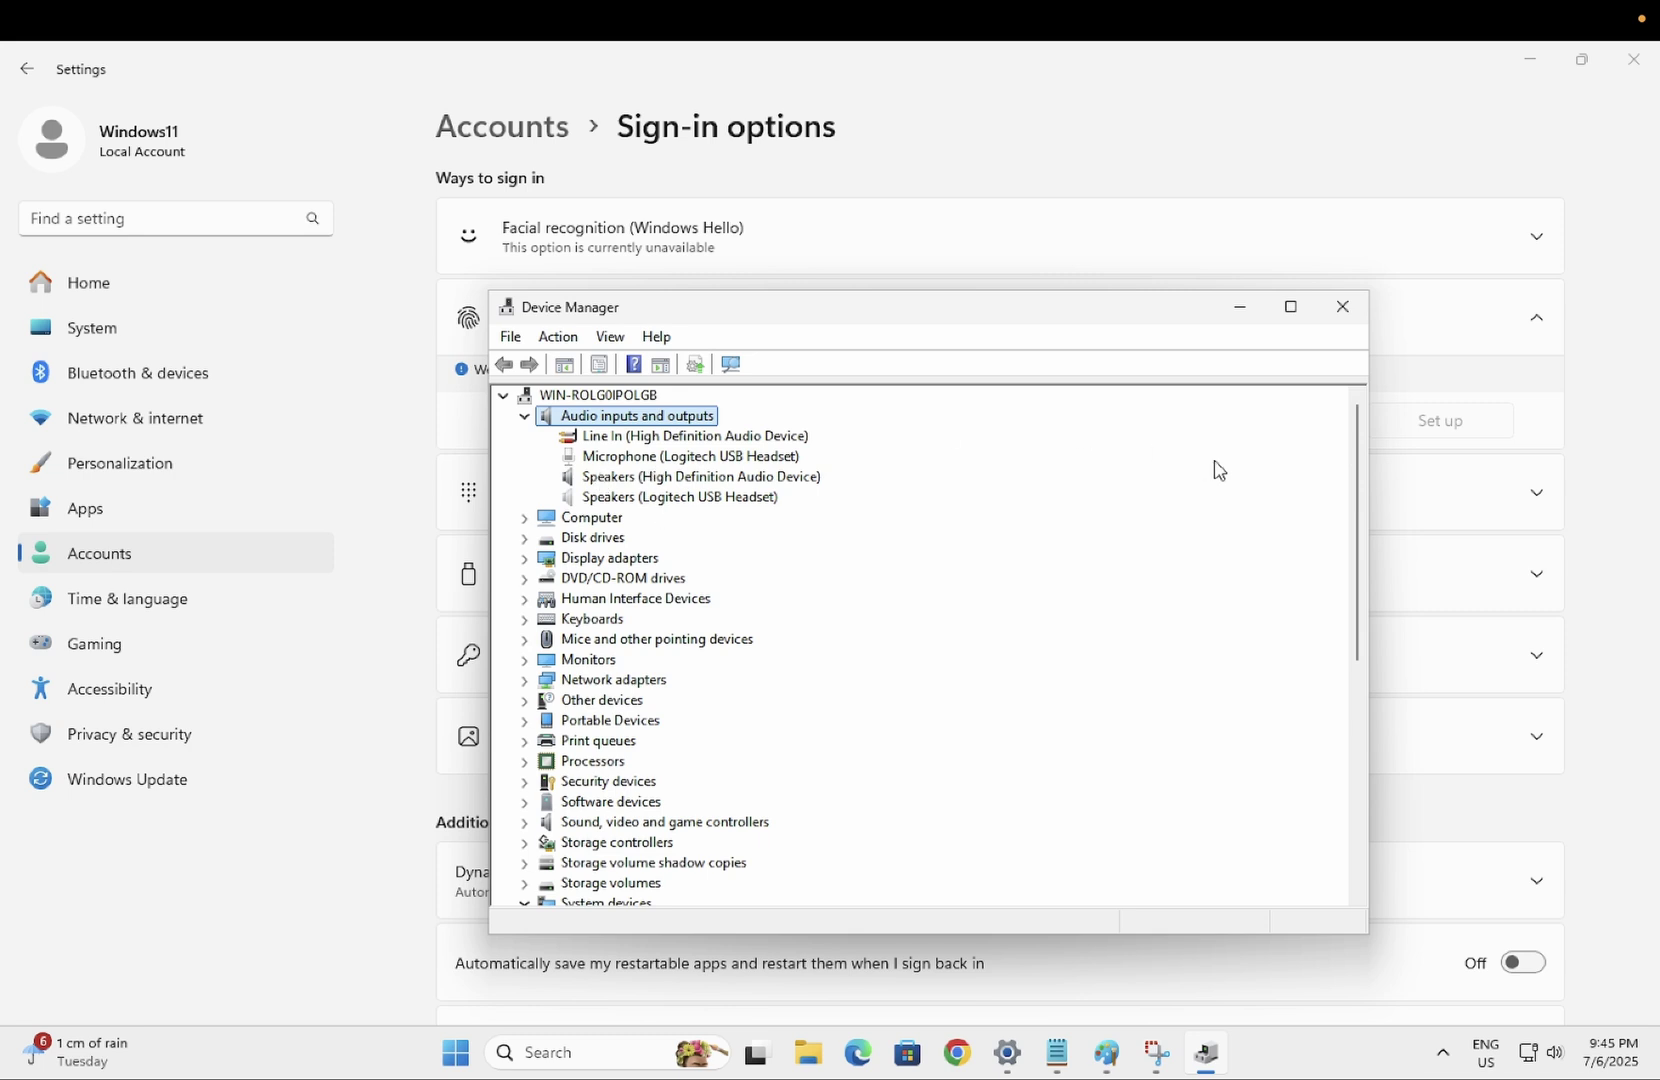
pyautogui.click(1343, 308)
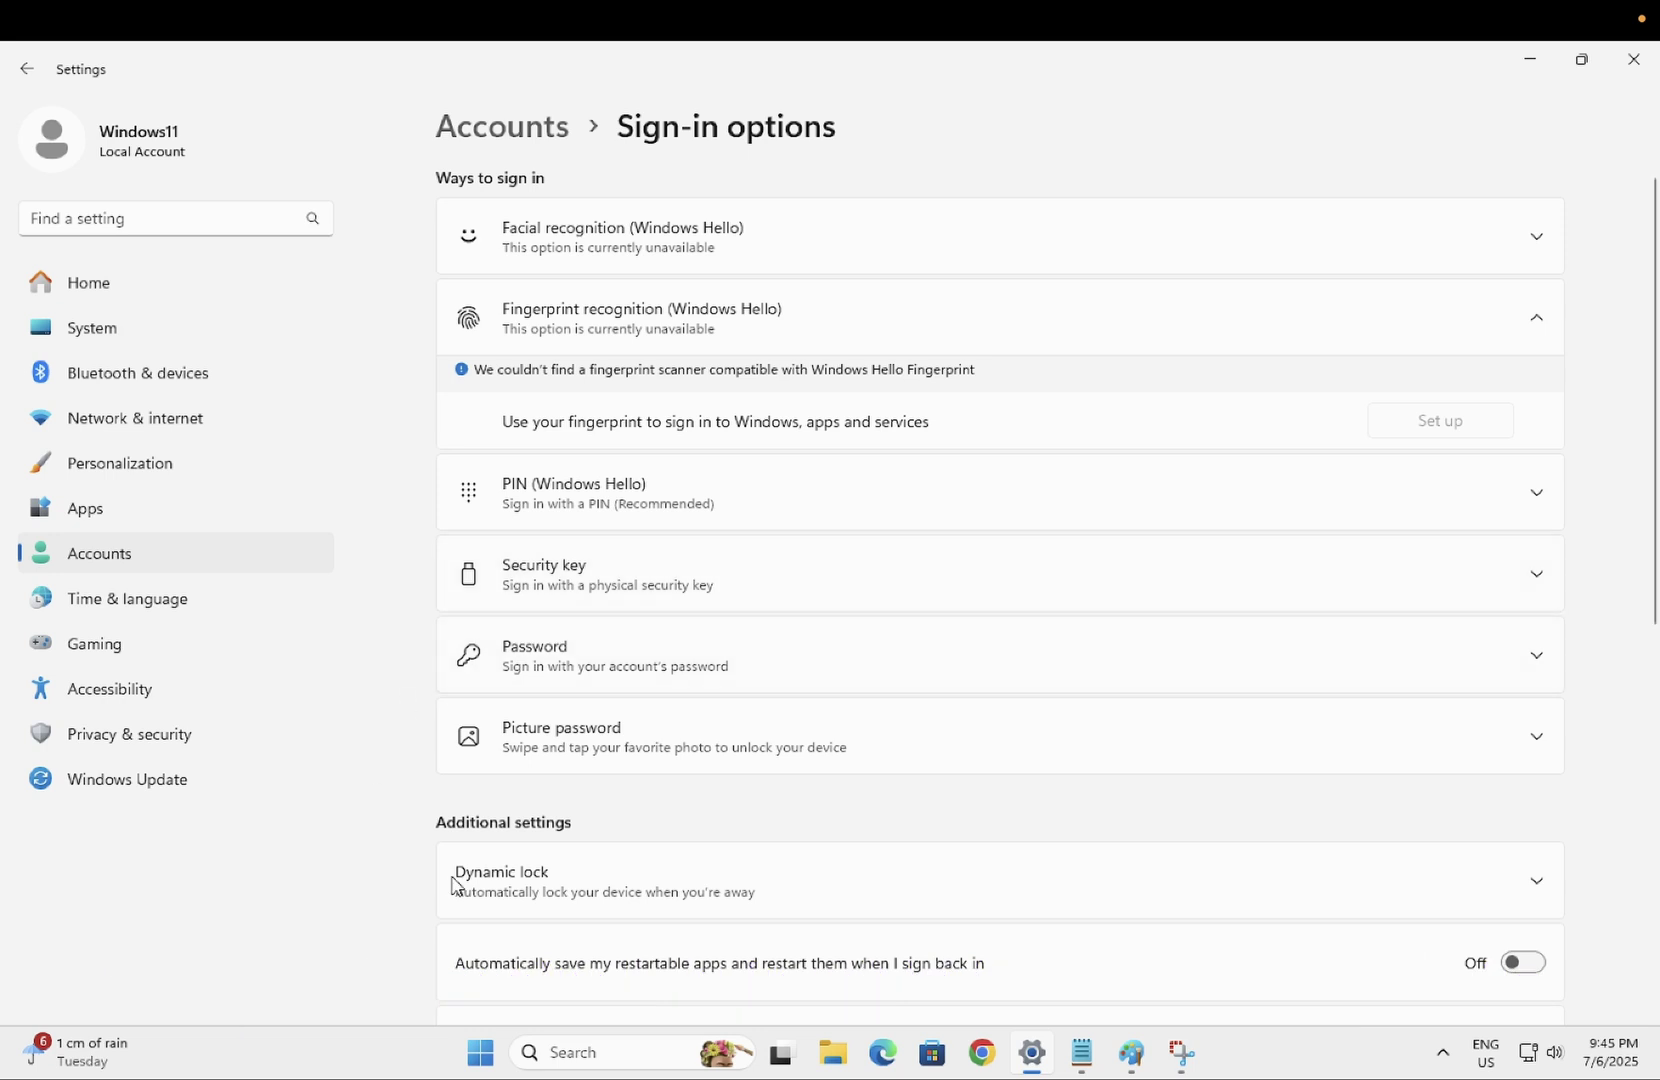
# Uninstall Update for Microsoft Windows (KB5056579) through the Windows Update history in Settings.
pyautogui.click(480, 1050)
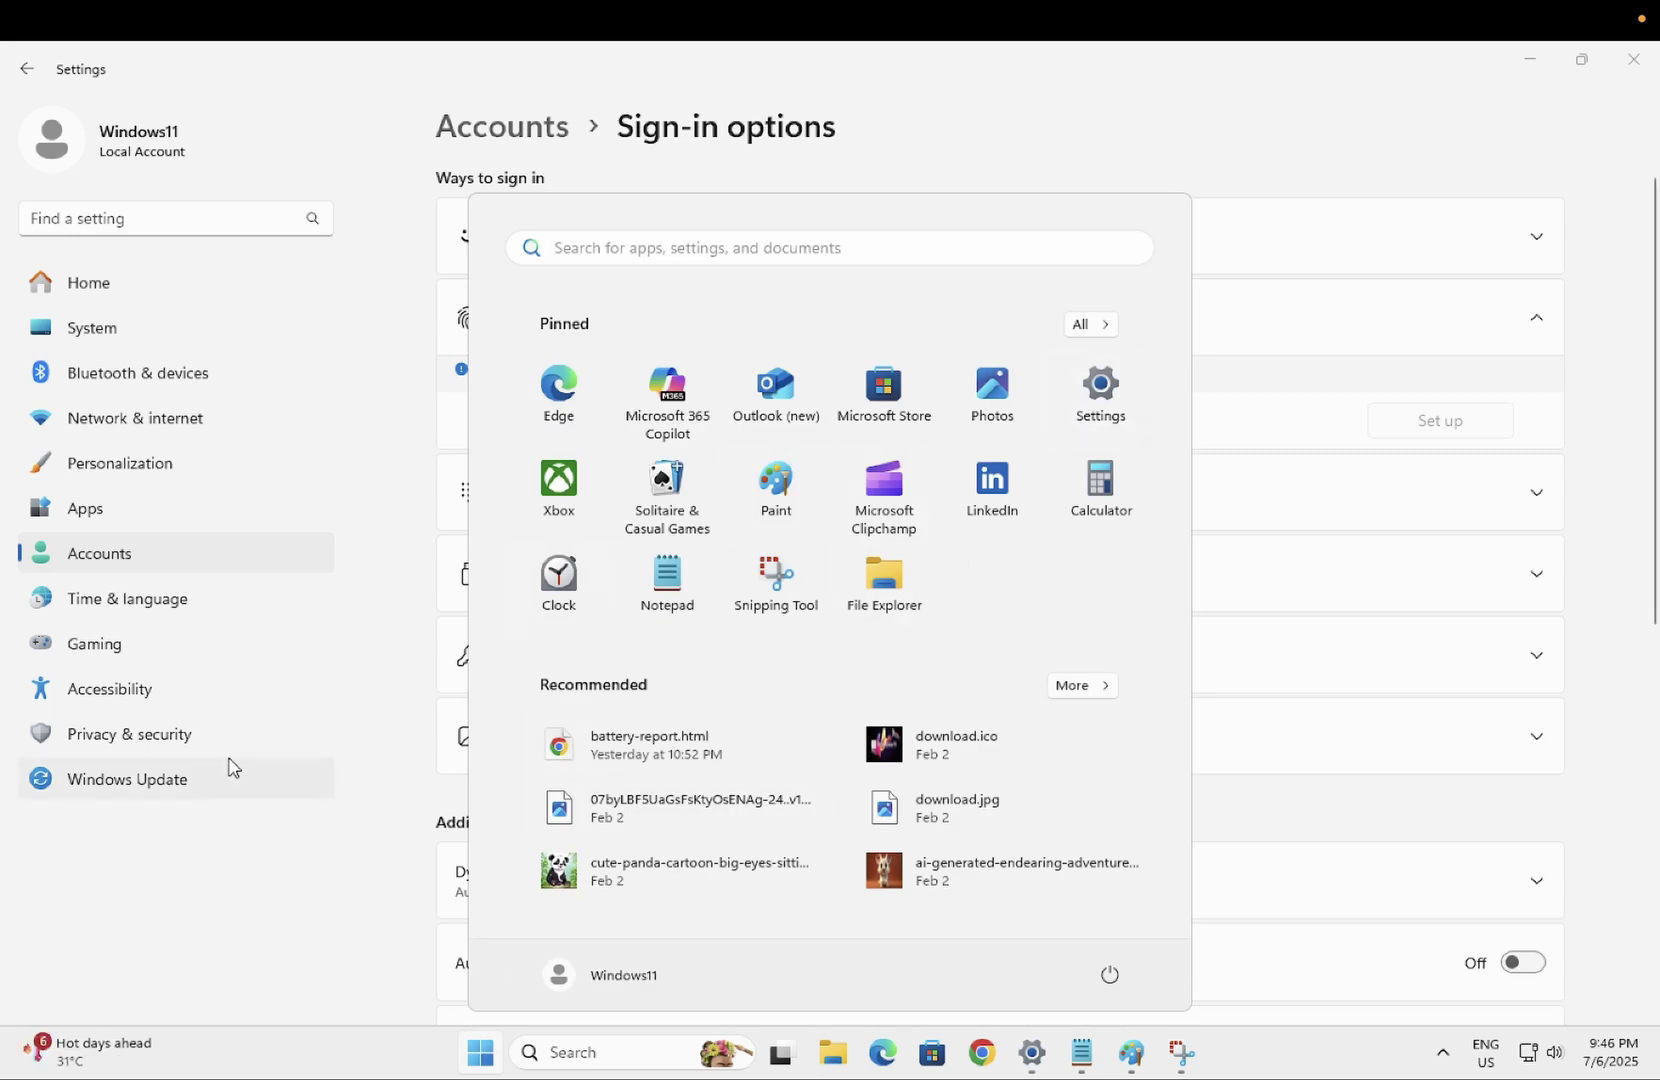
pyautogui.click(157, 793)
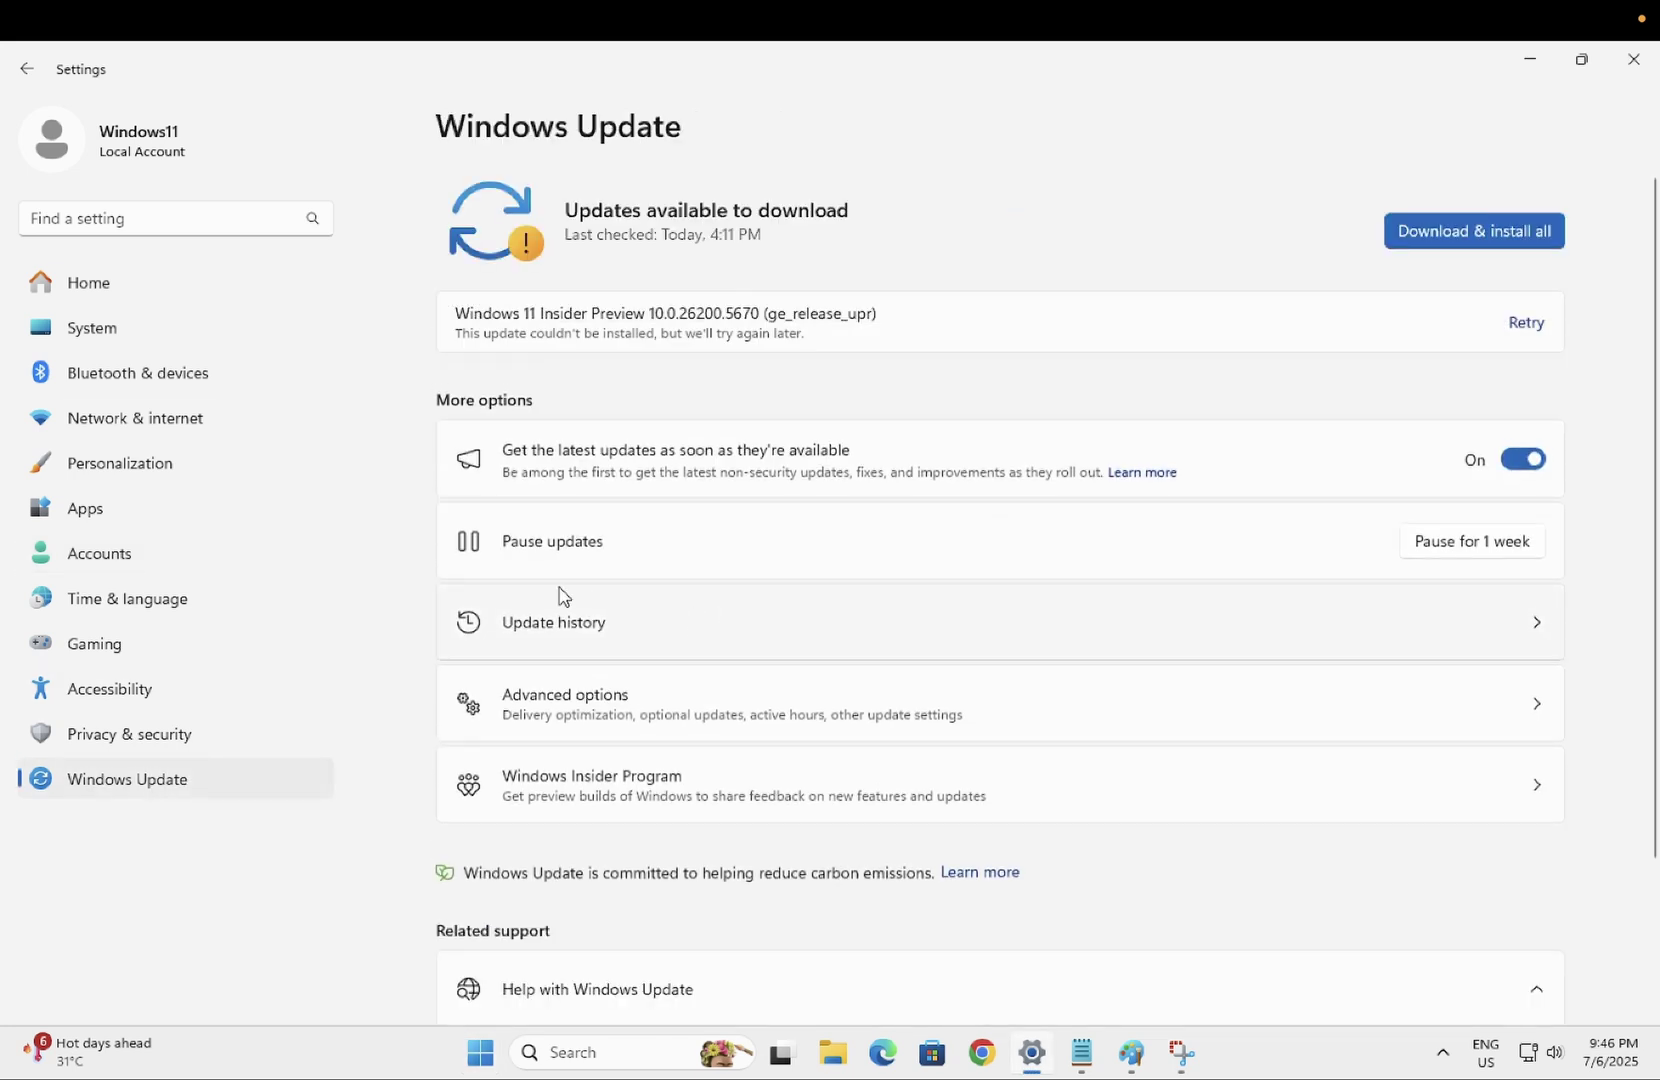
pyautogui.click(586, 633)
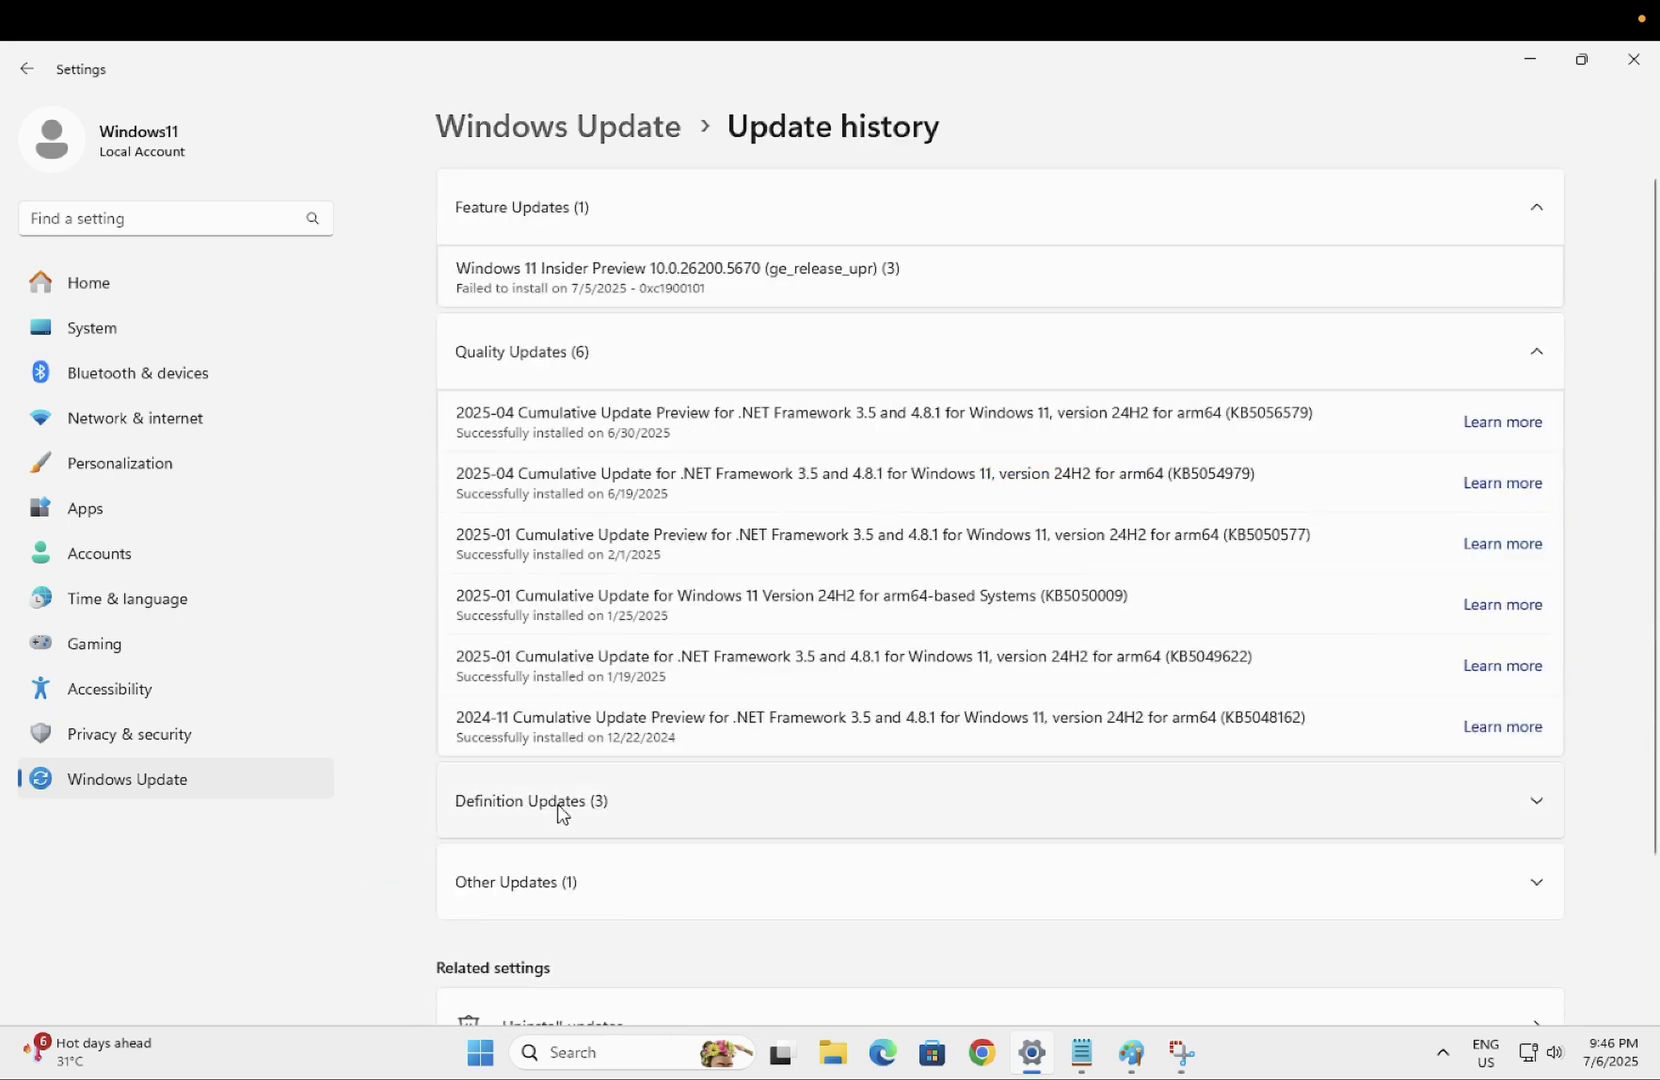
pyautogui.scroll(-2, 560, 812)
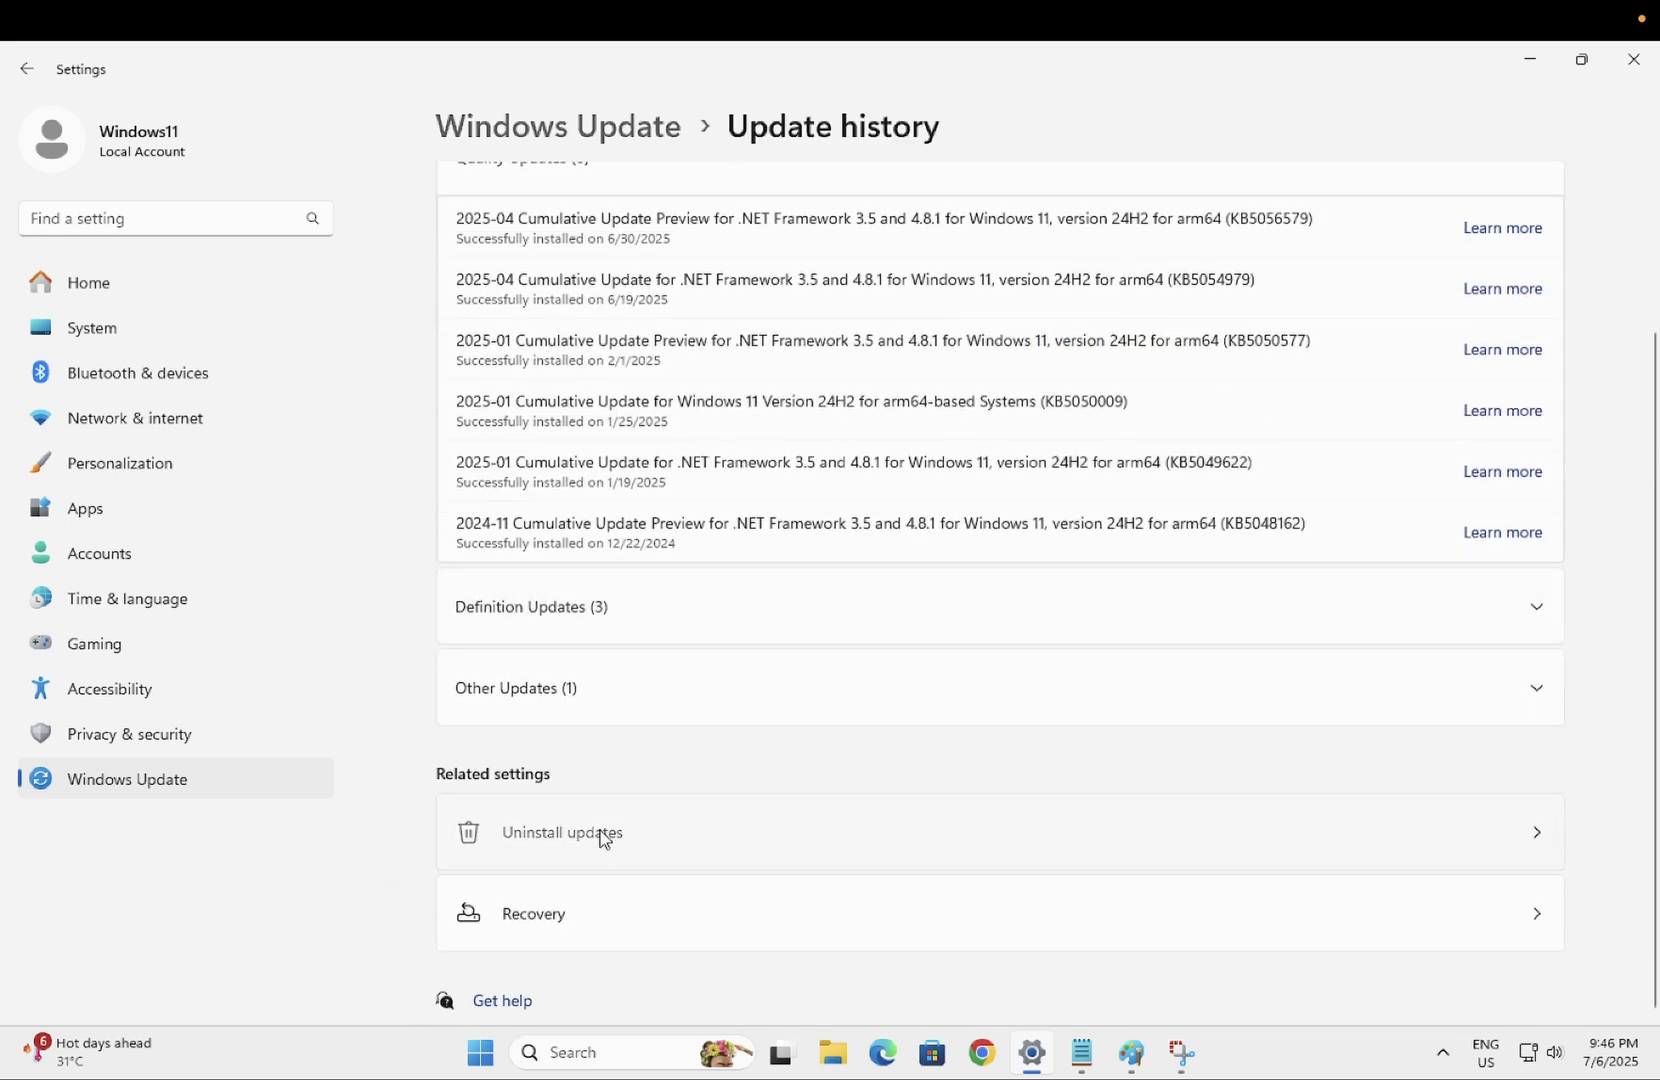
pyautogui.click(603, 836)
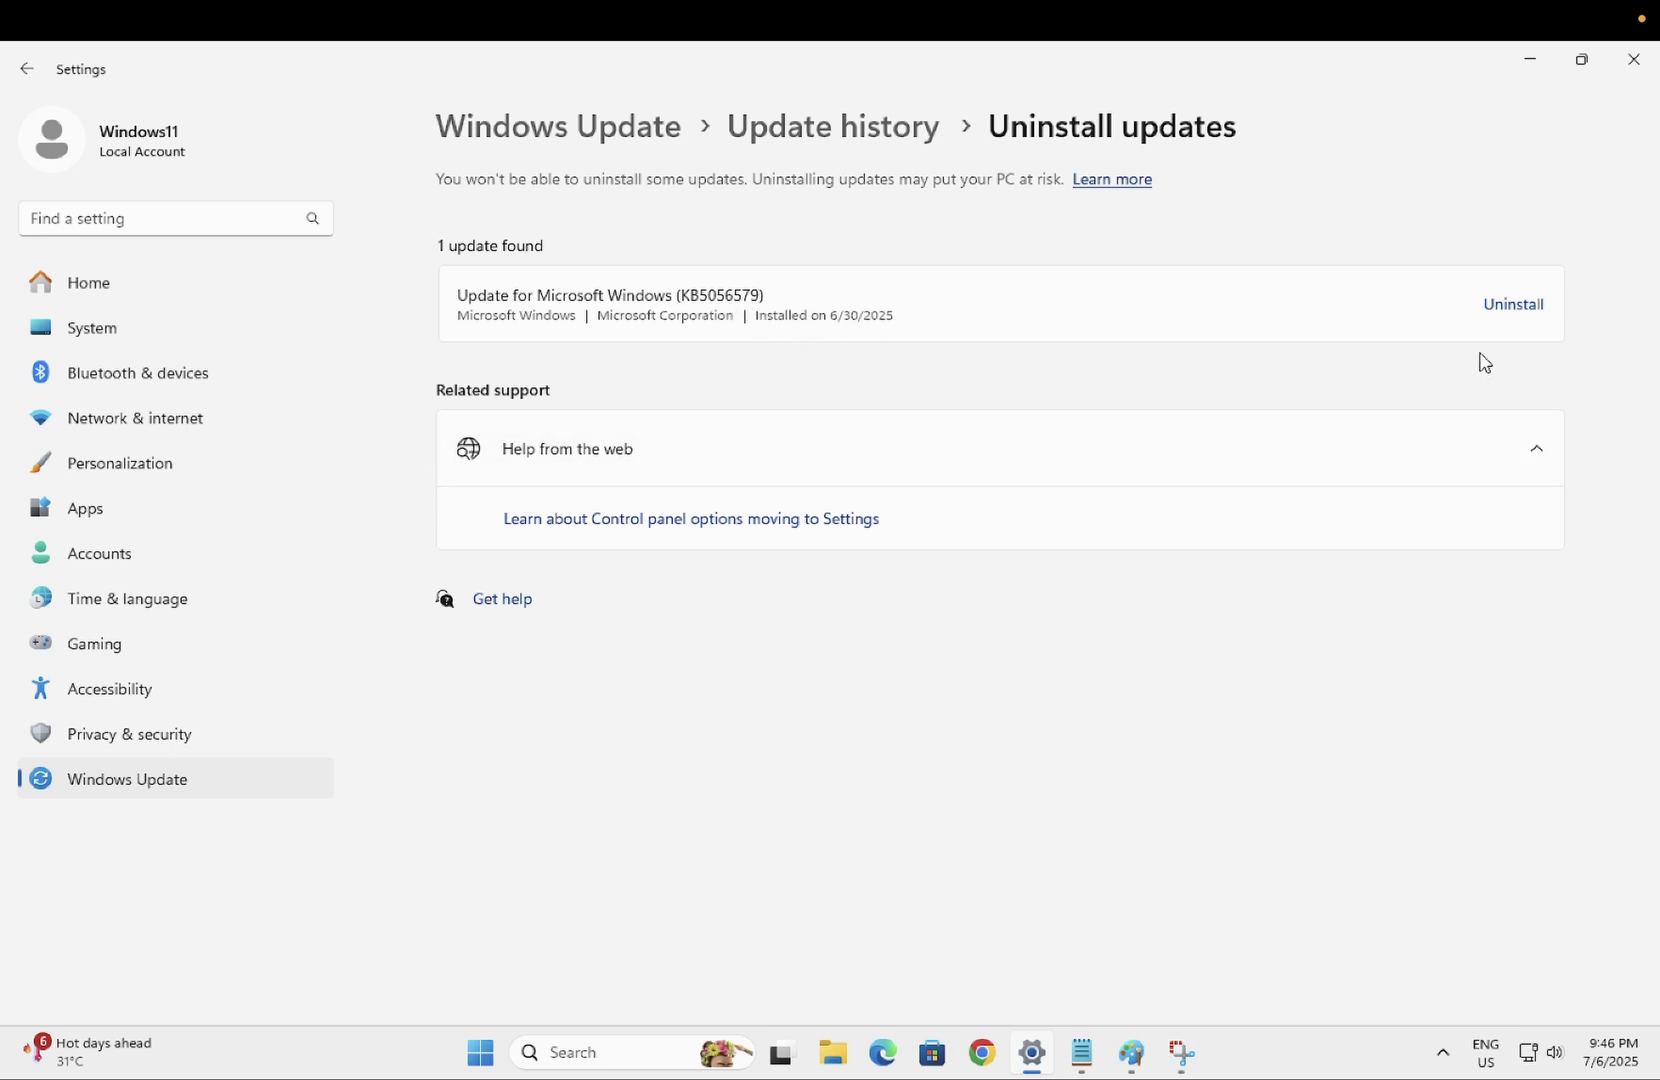
pyautogui.click(1512, 312)
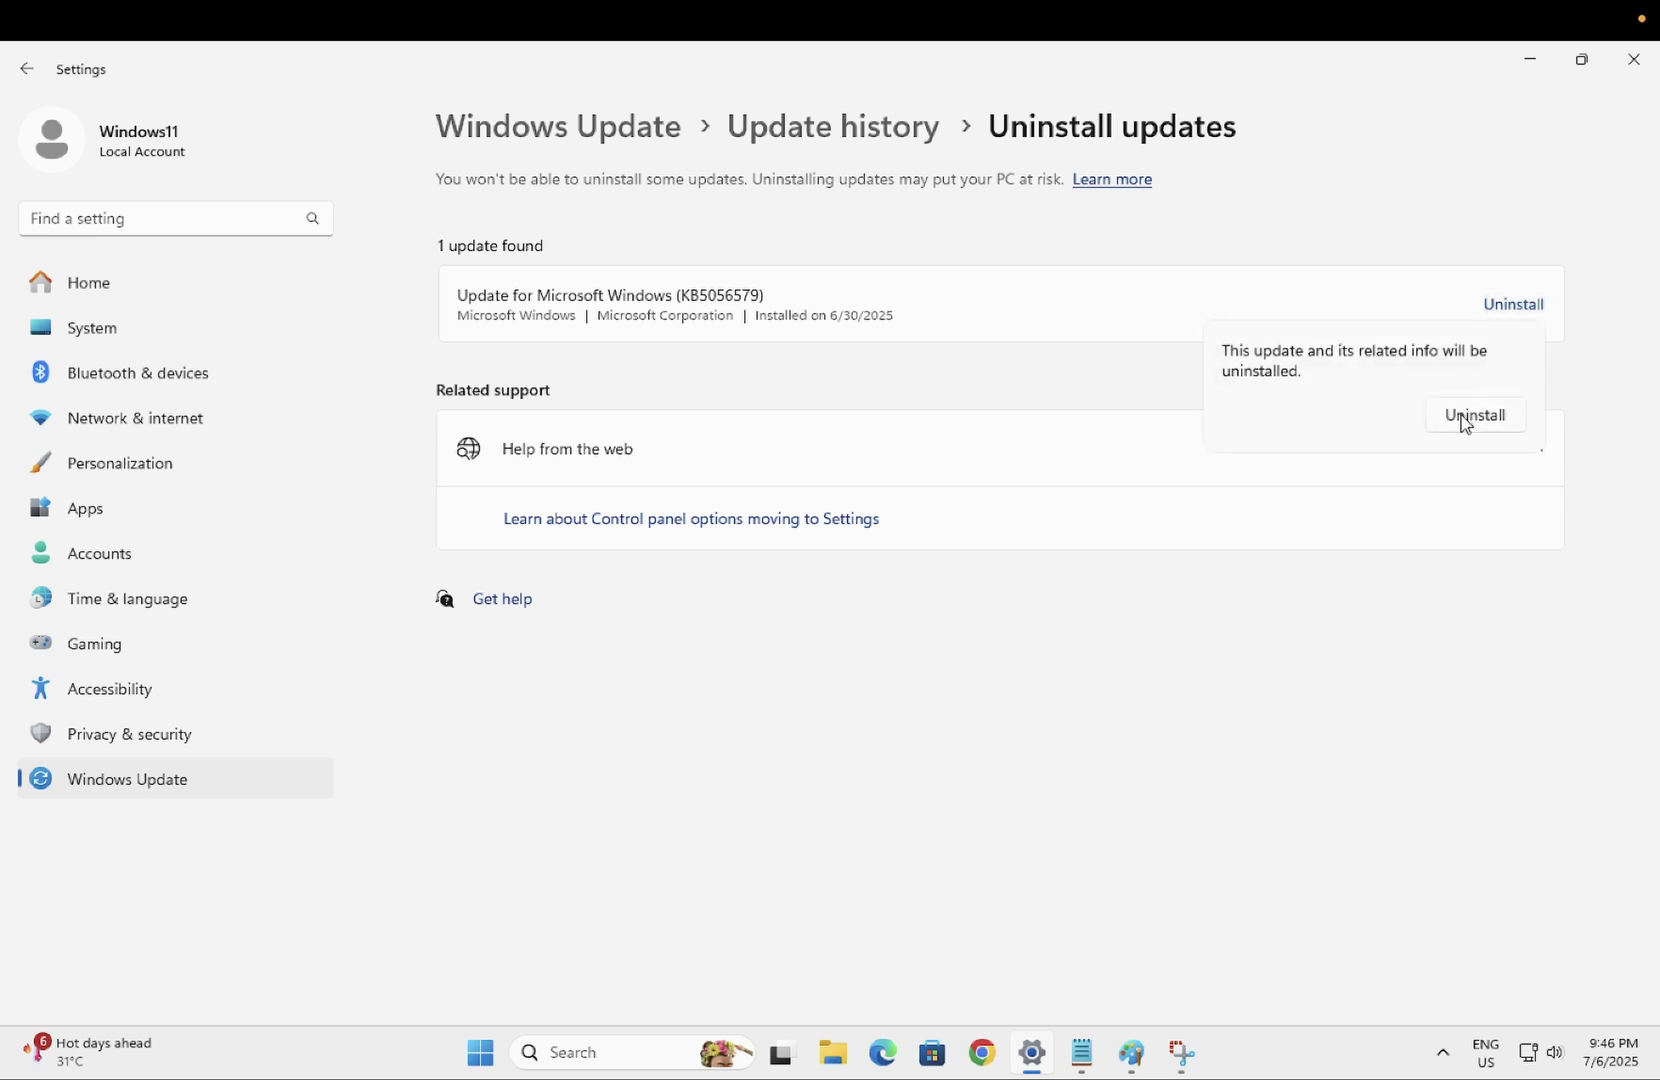
pyautogui.click(1465, 420)
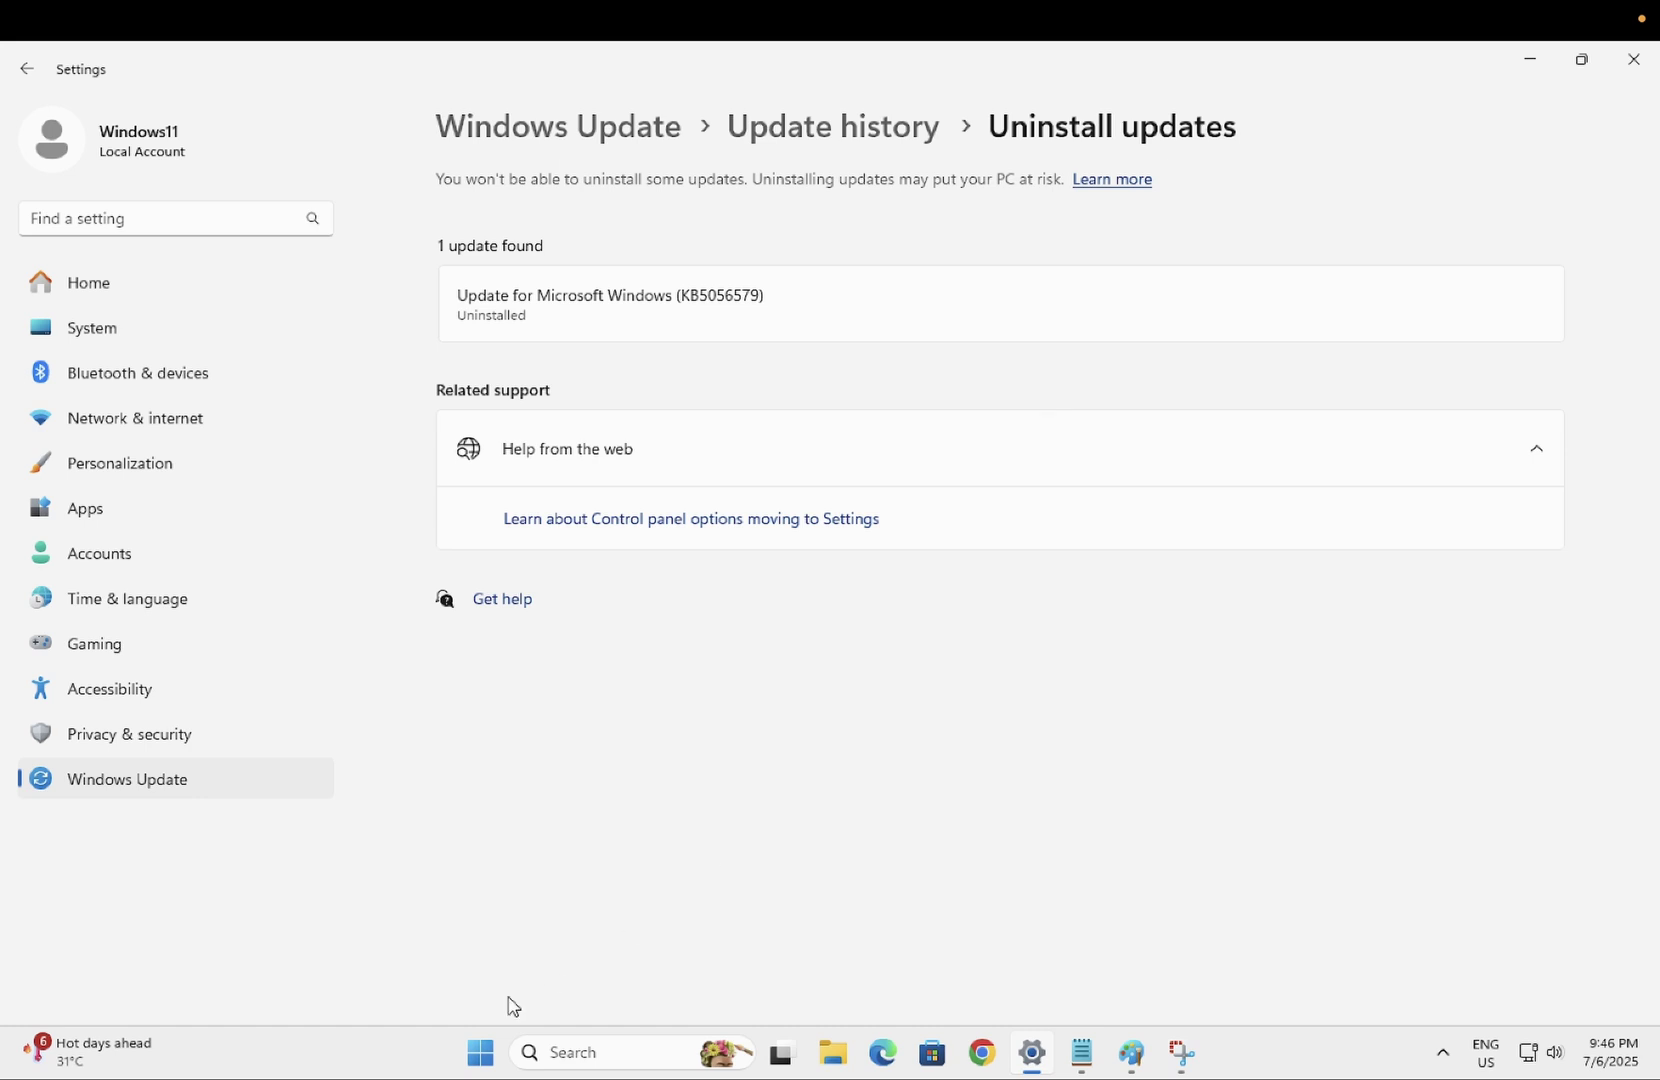
# Display the power options to locate Restart, and leave them without restarting the PC.
pyautogui.click(480, 1055)
pyautogui.click(1104, 984)
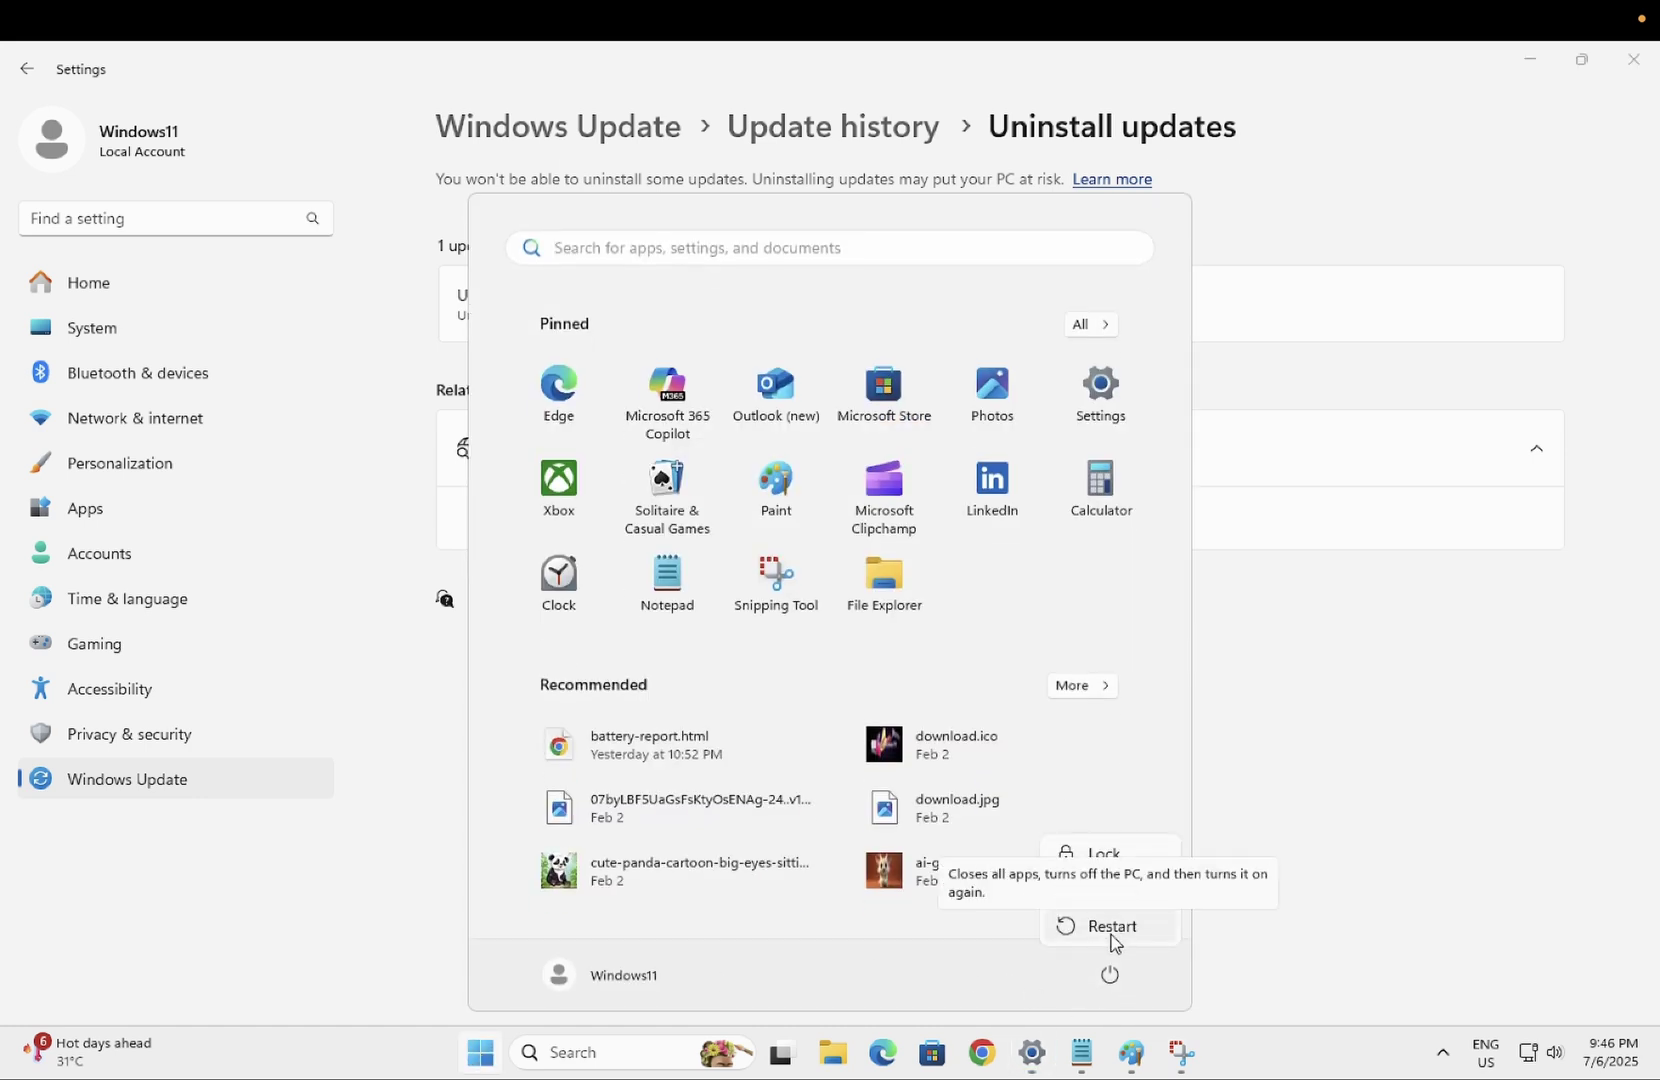
pyautogui.press('Escape')
pyautogui.click(1270, 810)
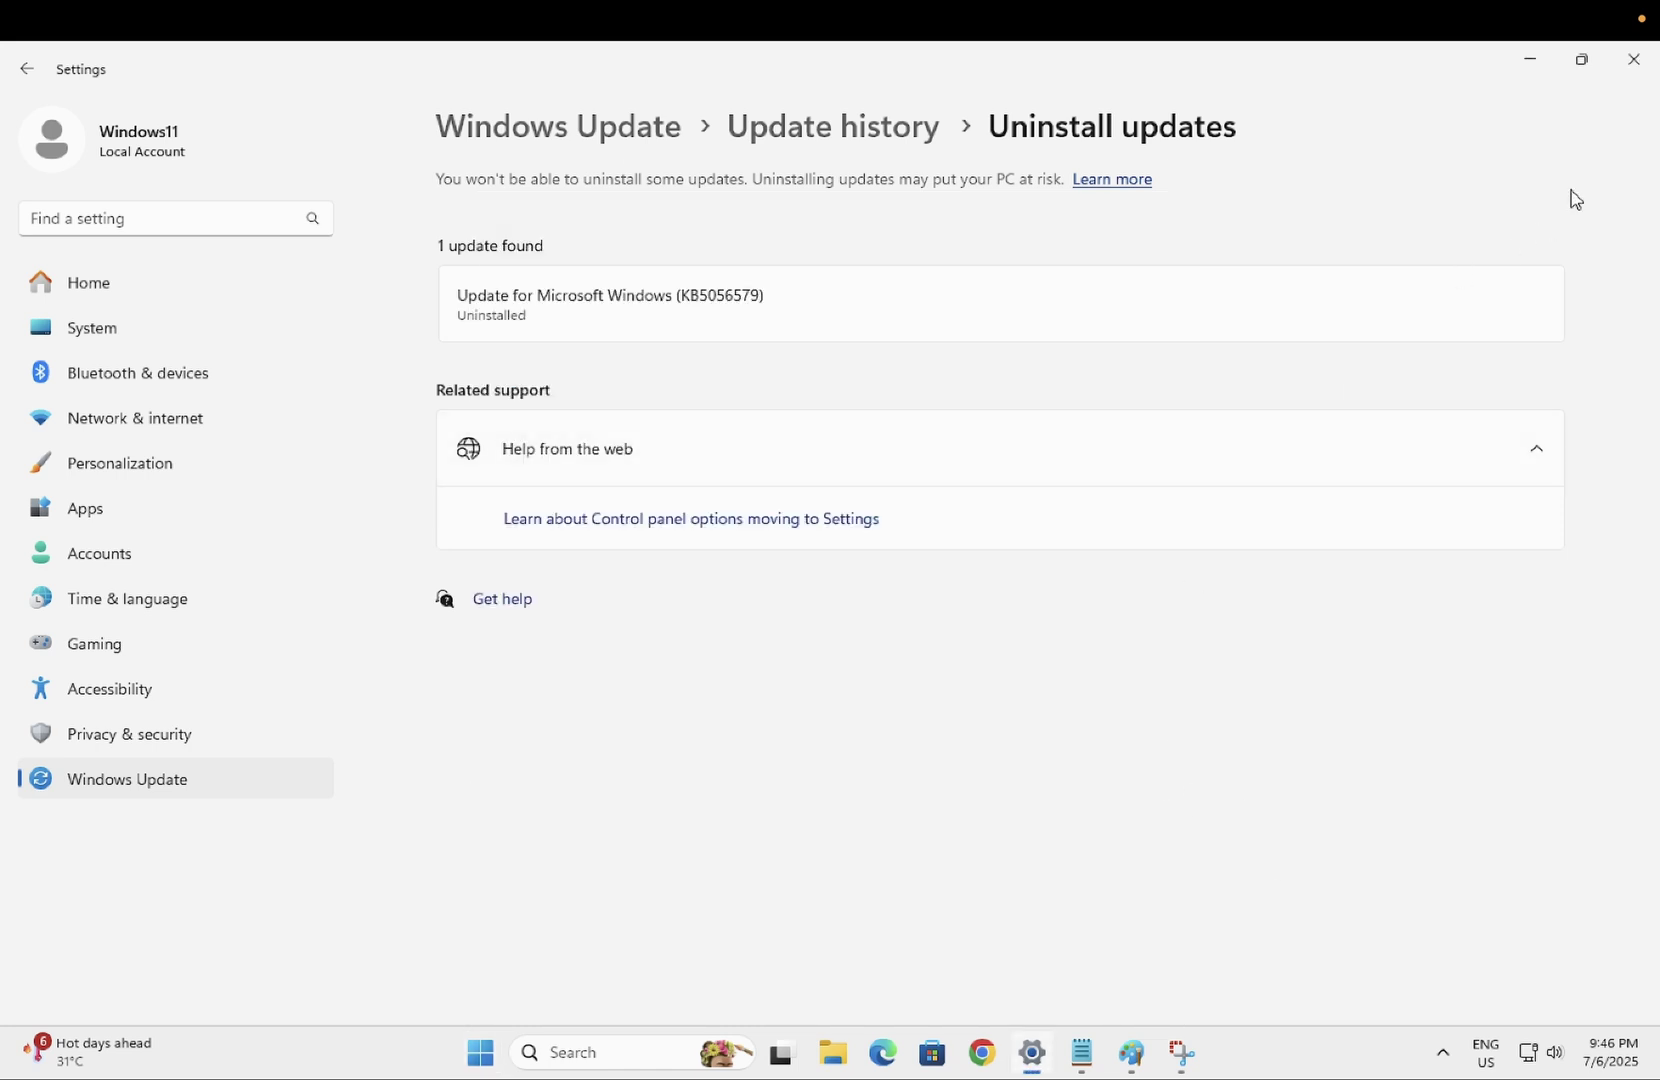
# Clear the desktop by closing Settings and minimizing Snipping Tool, and open a fresh Settings window on the Windows Update page.
pyautogui.click(1633, 60)
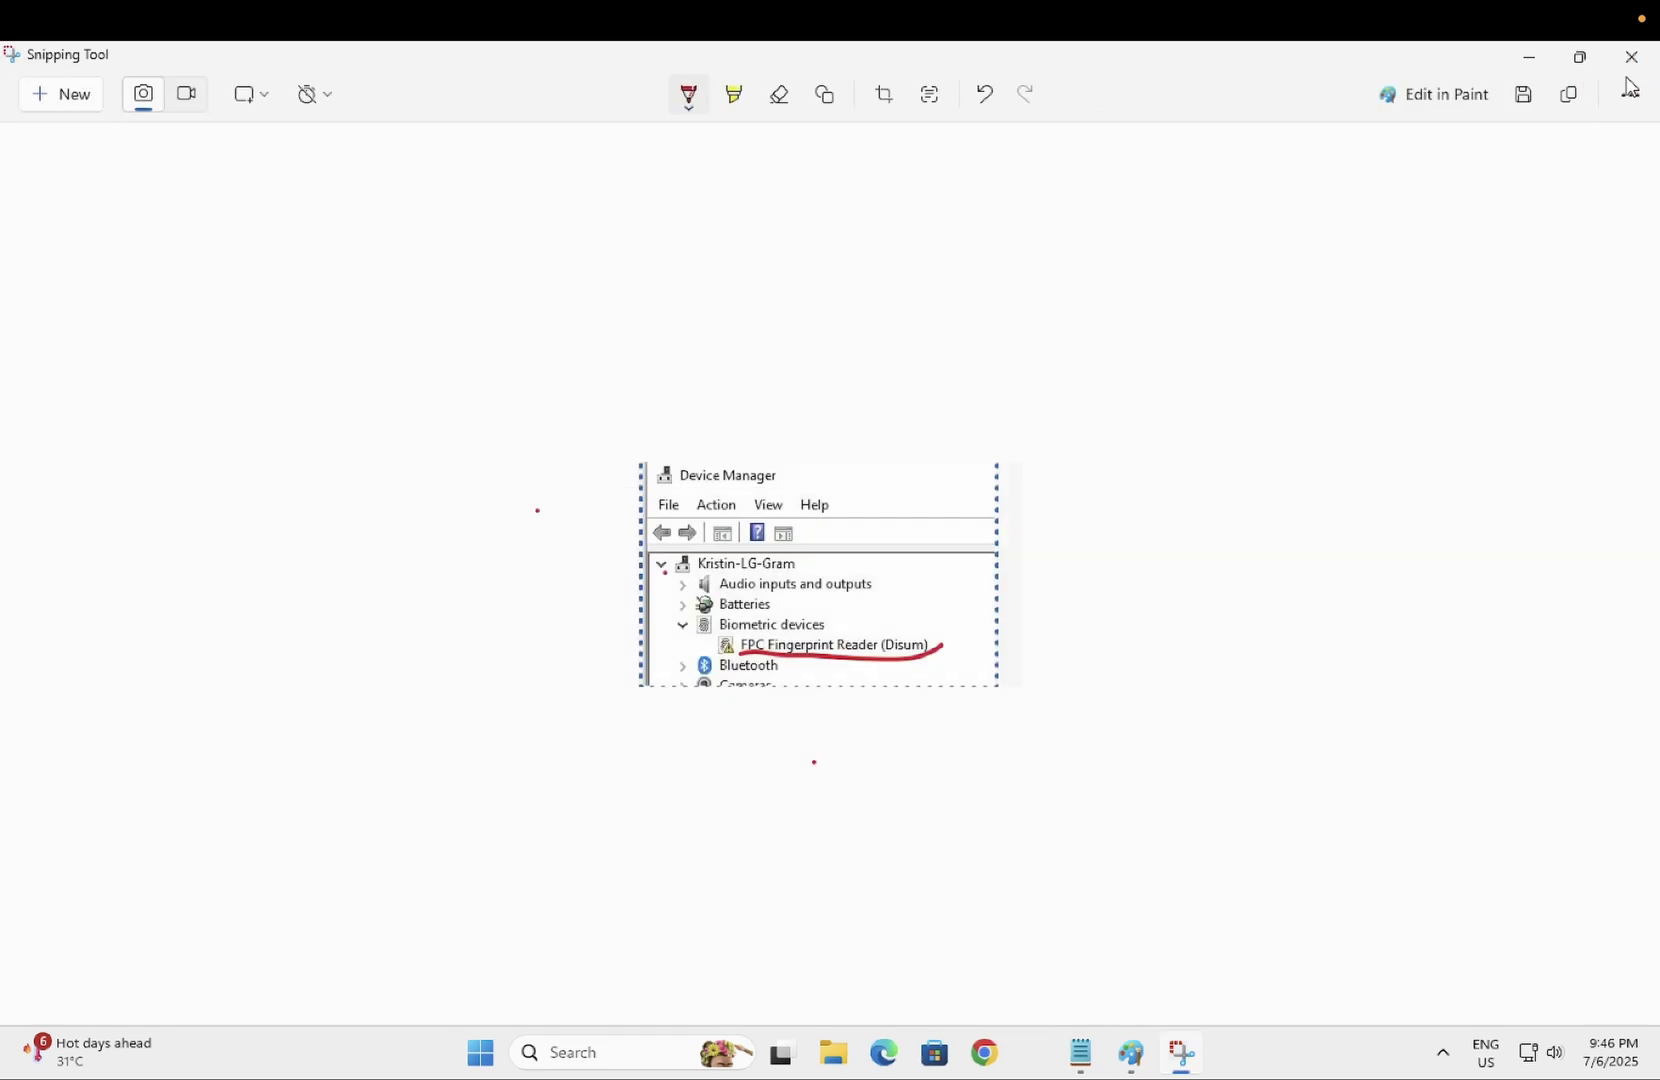
pyautogui.click(1530, 60)
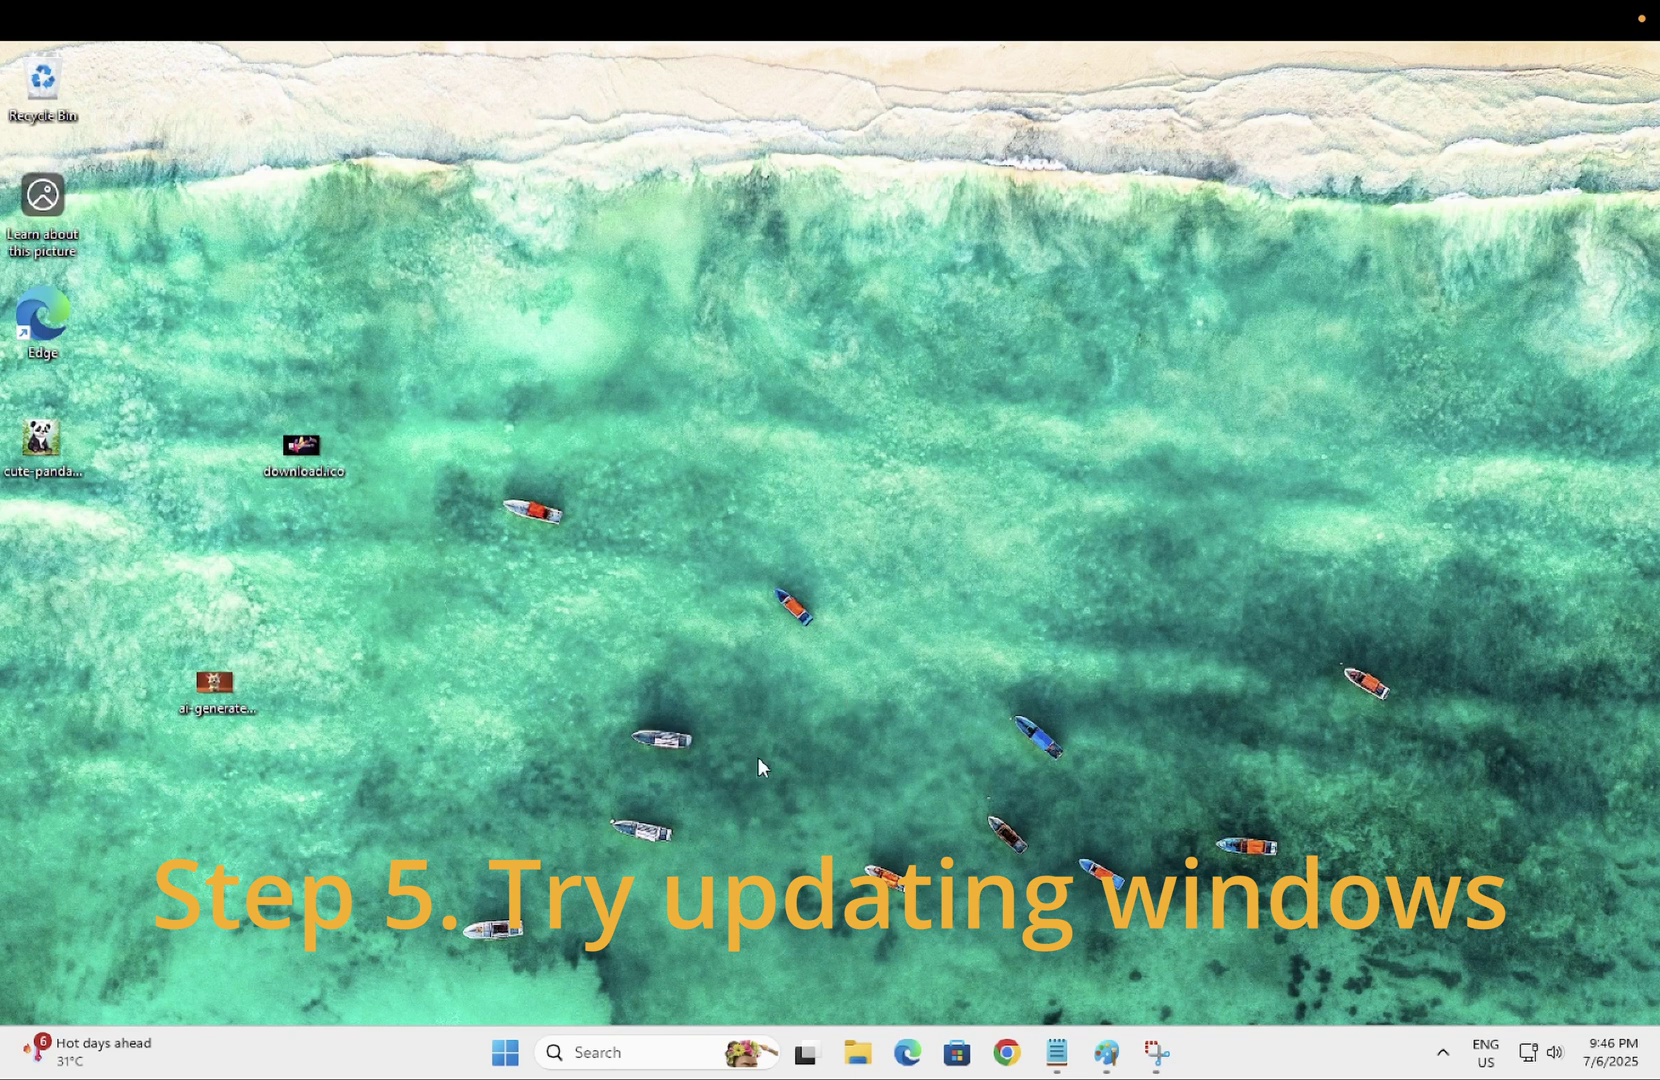
pyautogui.click(505, 1052)
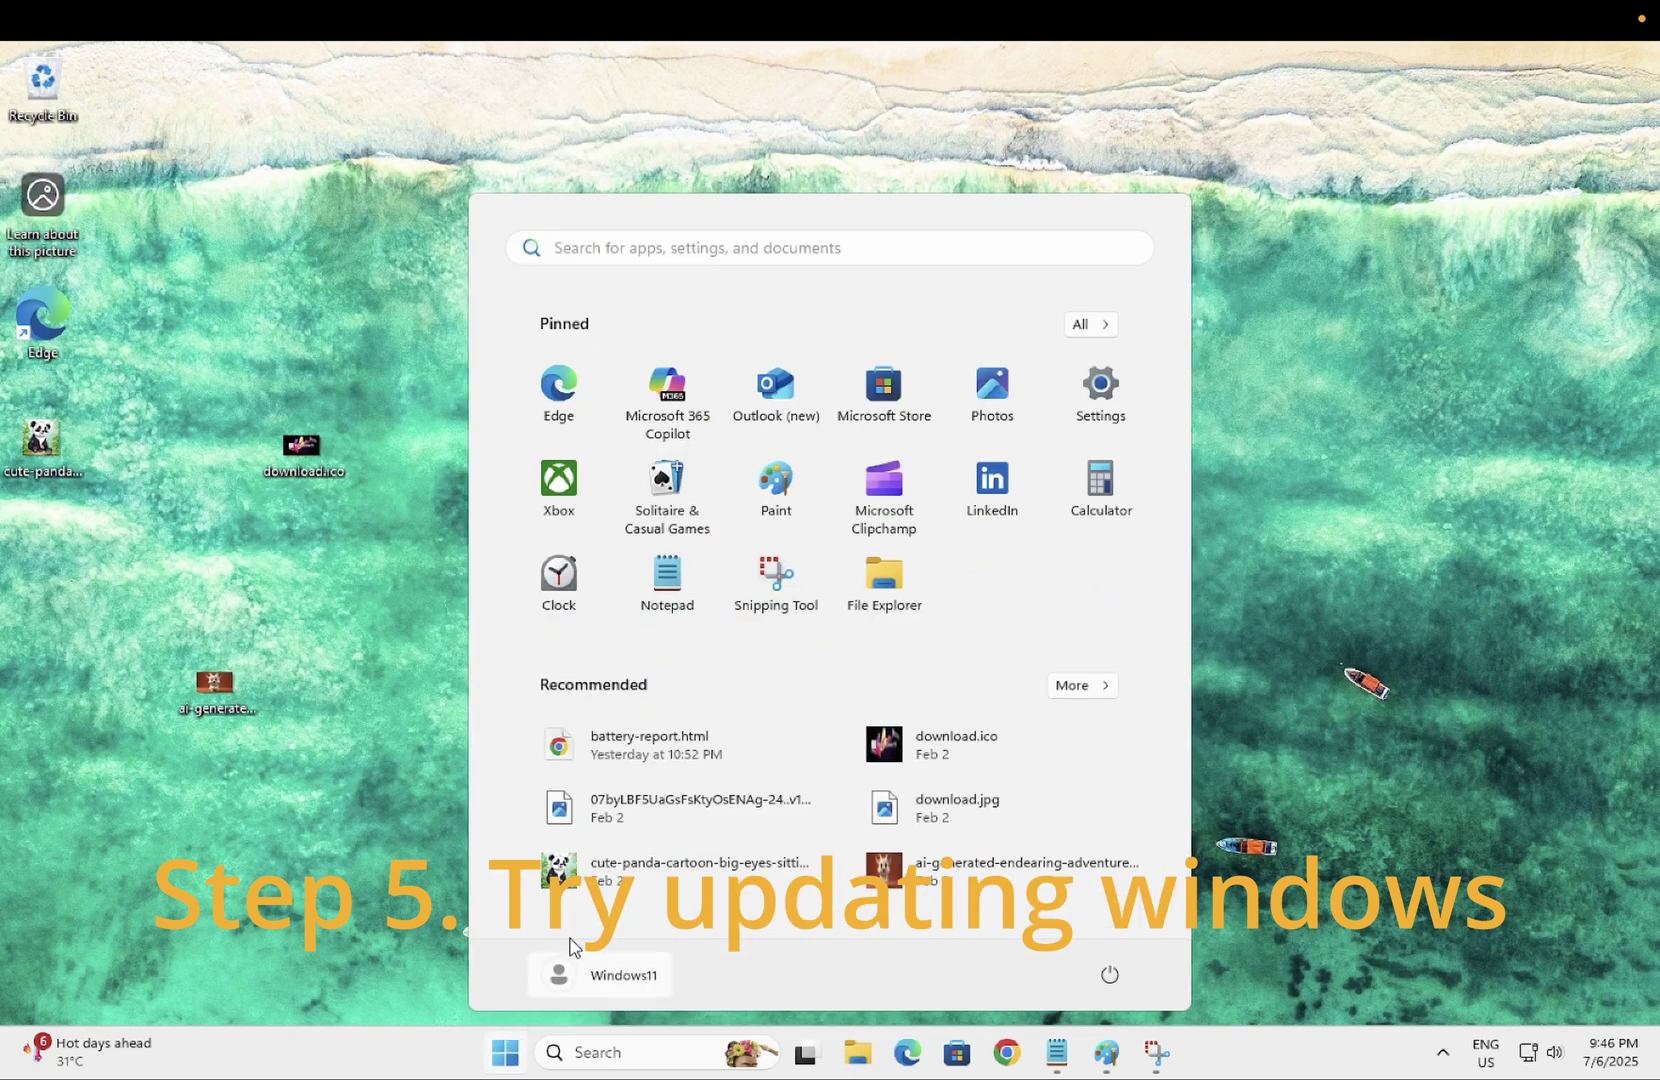
pyautogui.click(1084, 410)
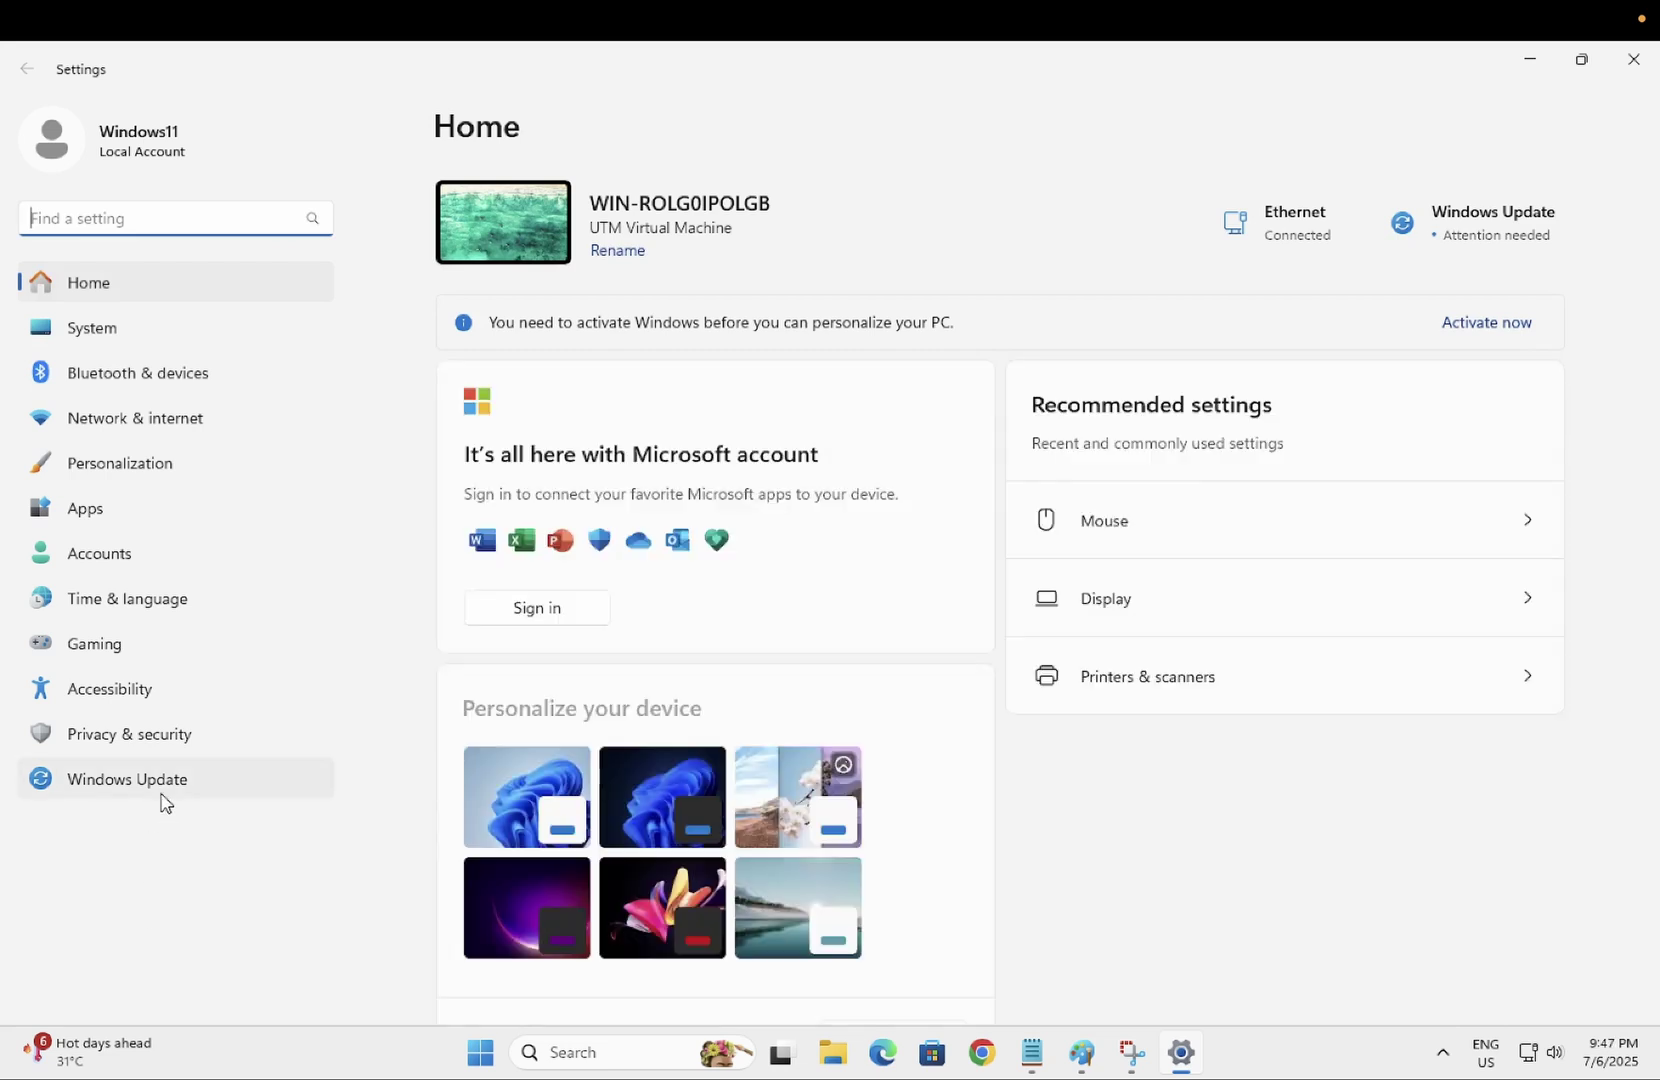
pyautogui.click(164, 799)
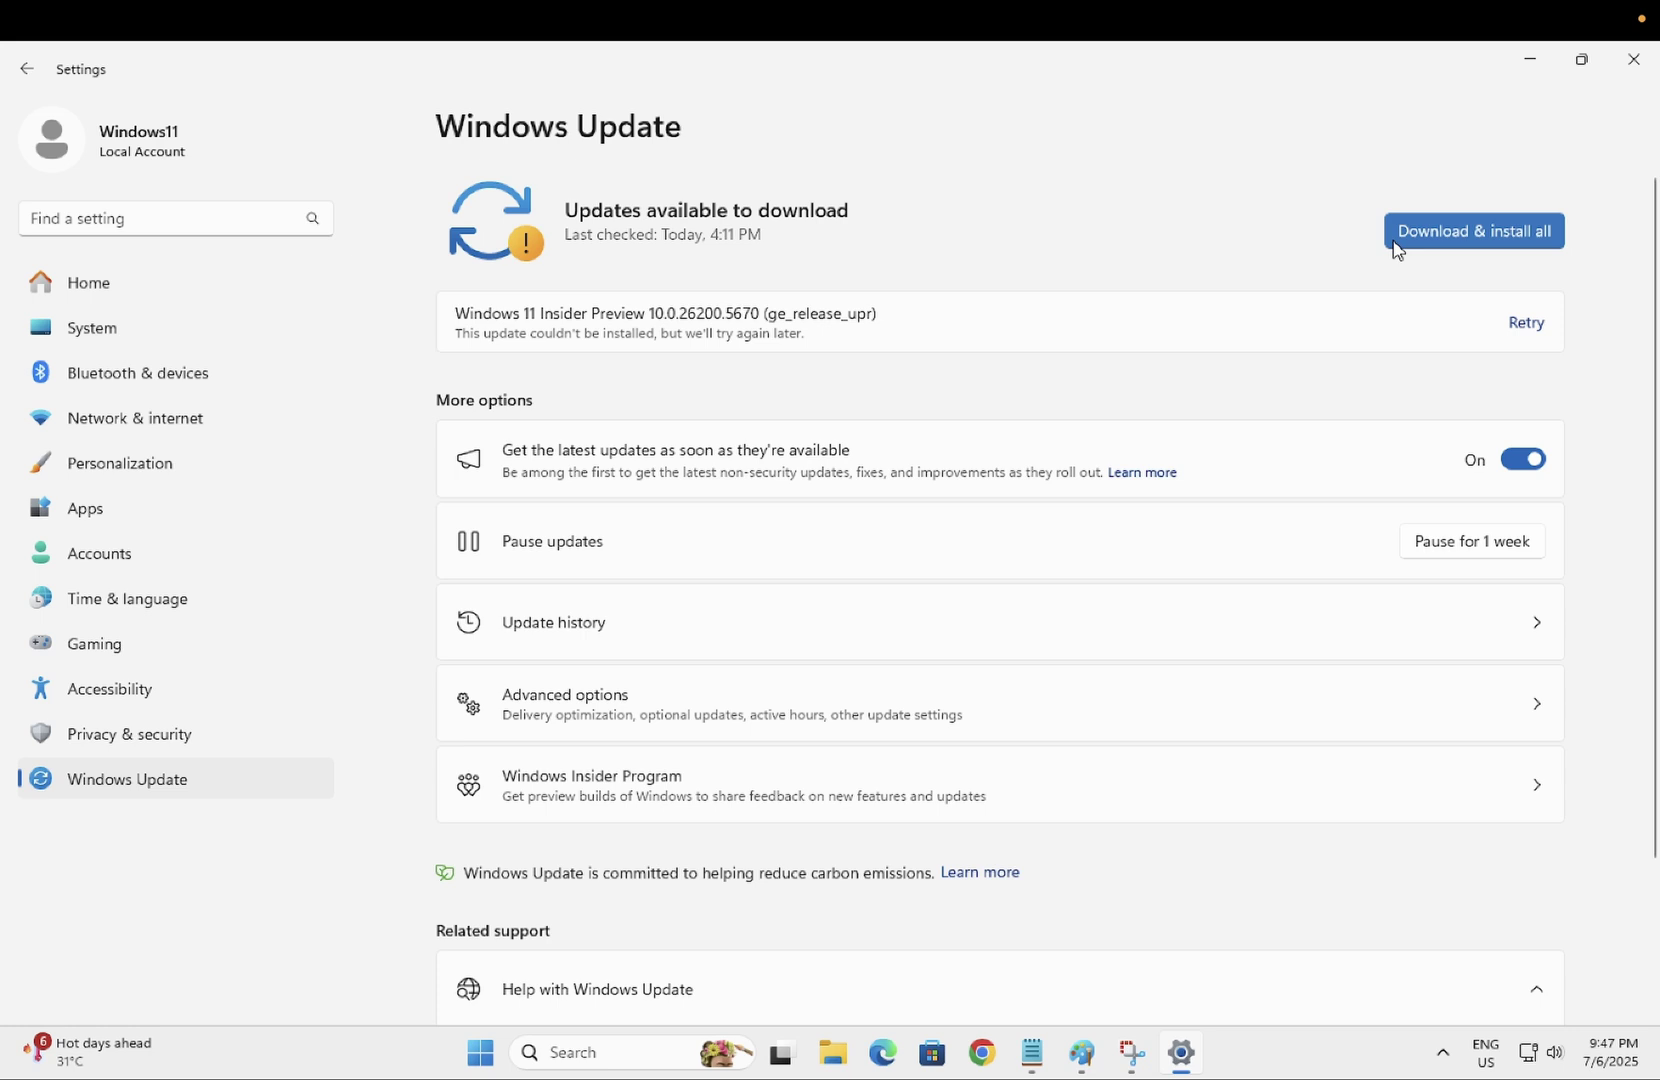
# Restore the minimized Settings window, look over the Windows Update options, and switch to the Accounts settings.
pyautogui.click(1530, 62)
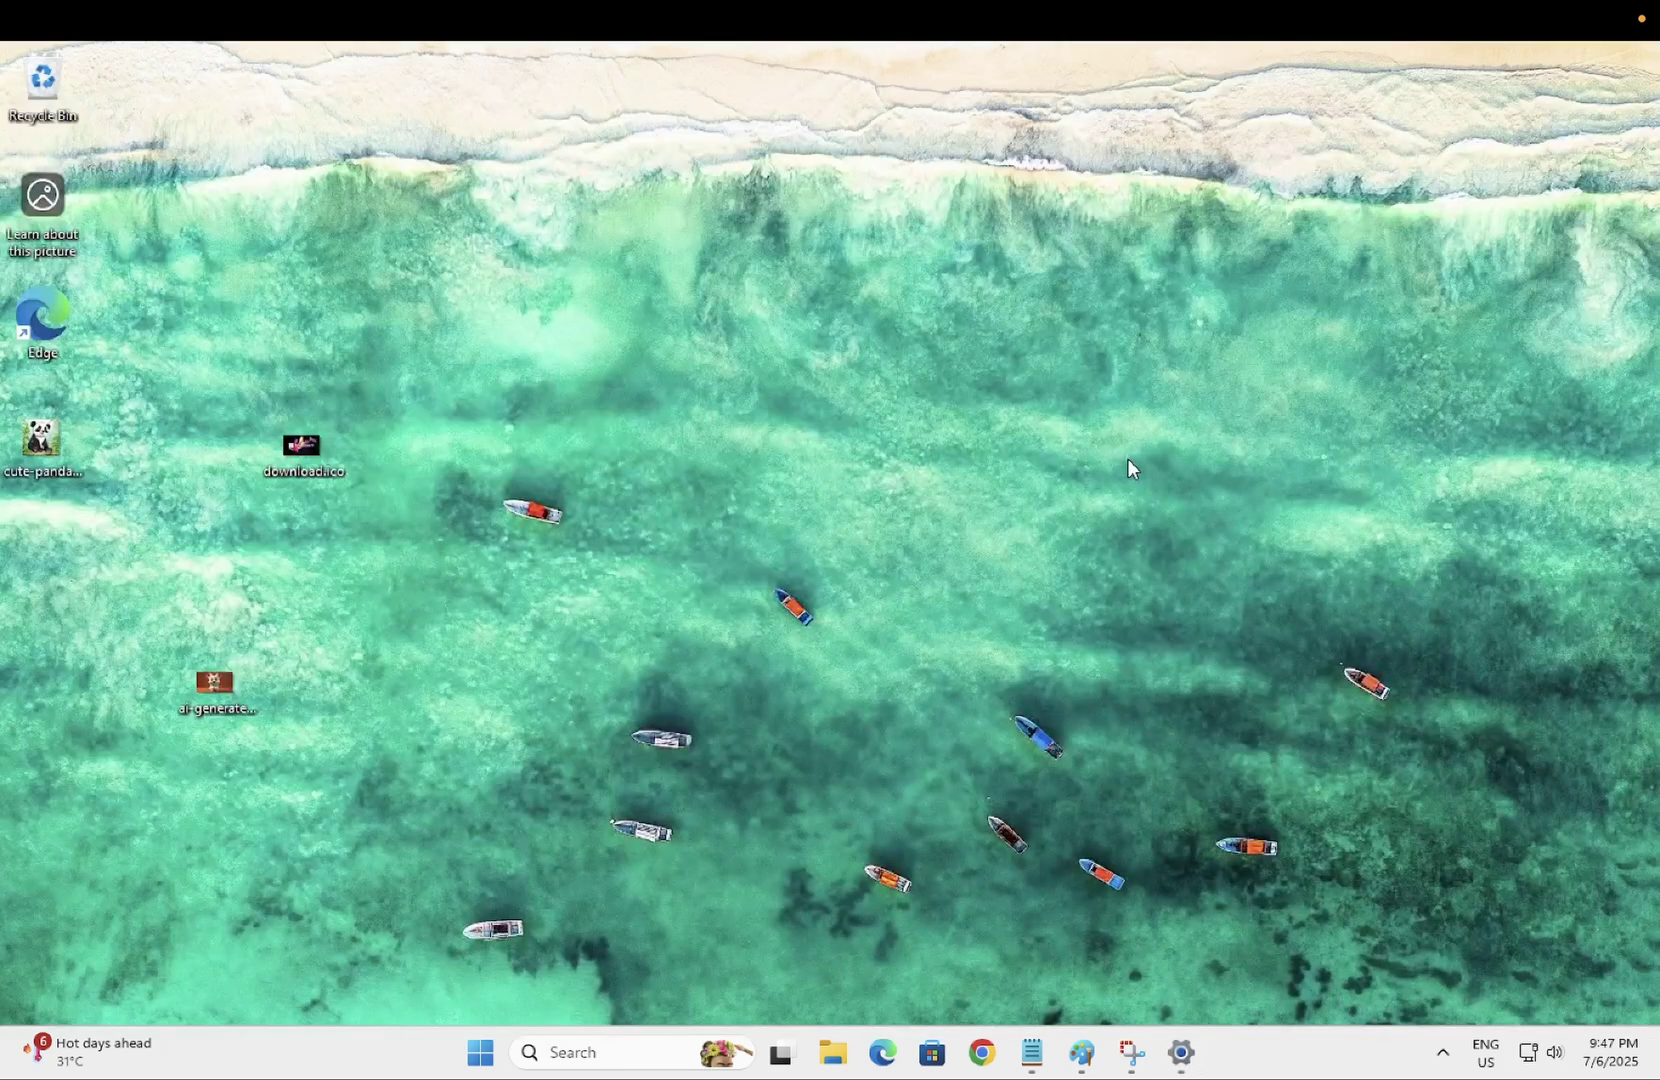
pyautogui.click(1180, 1048)
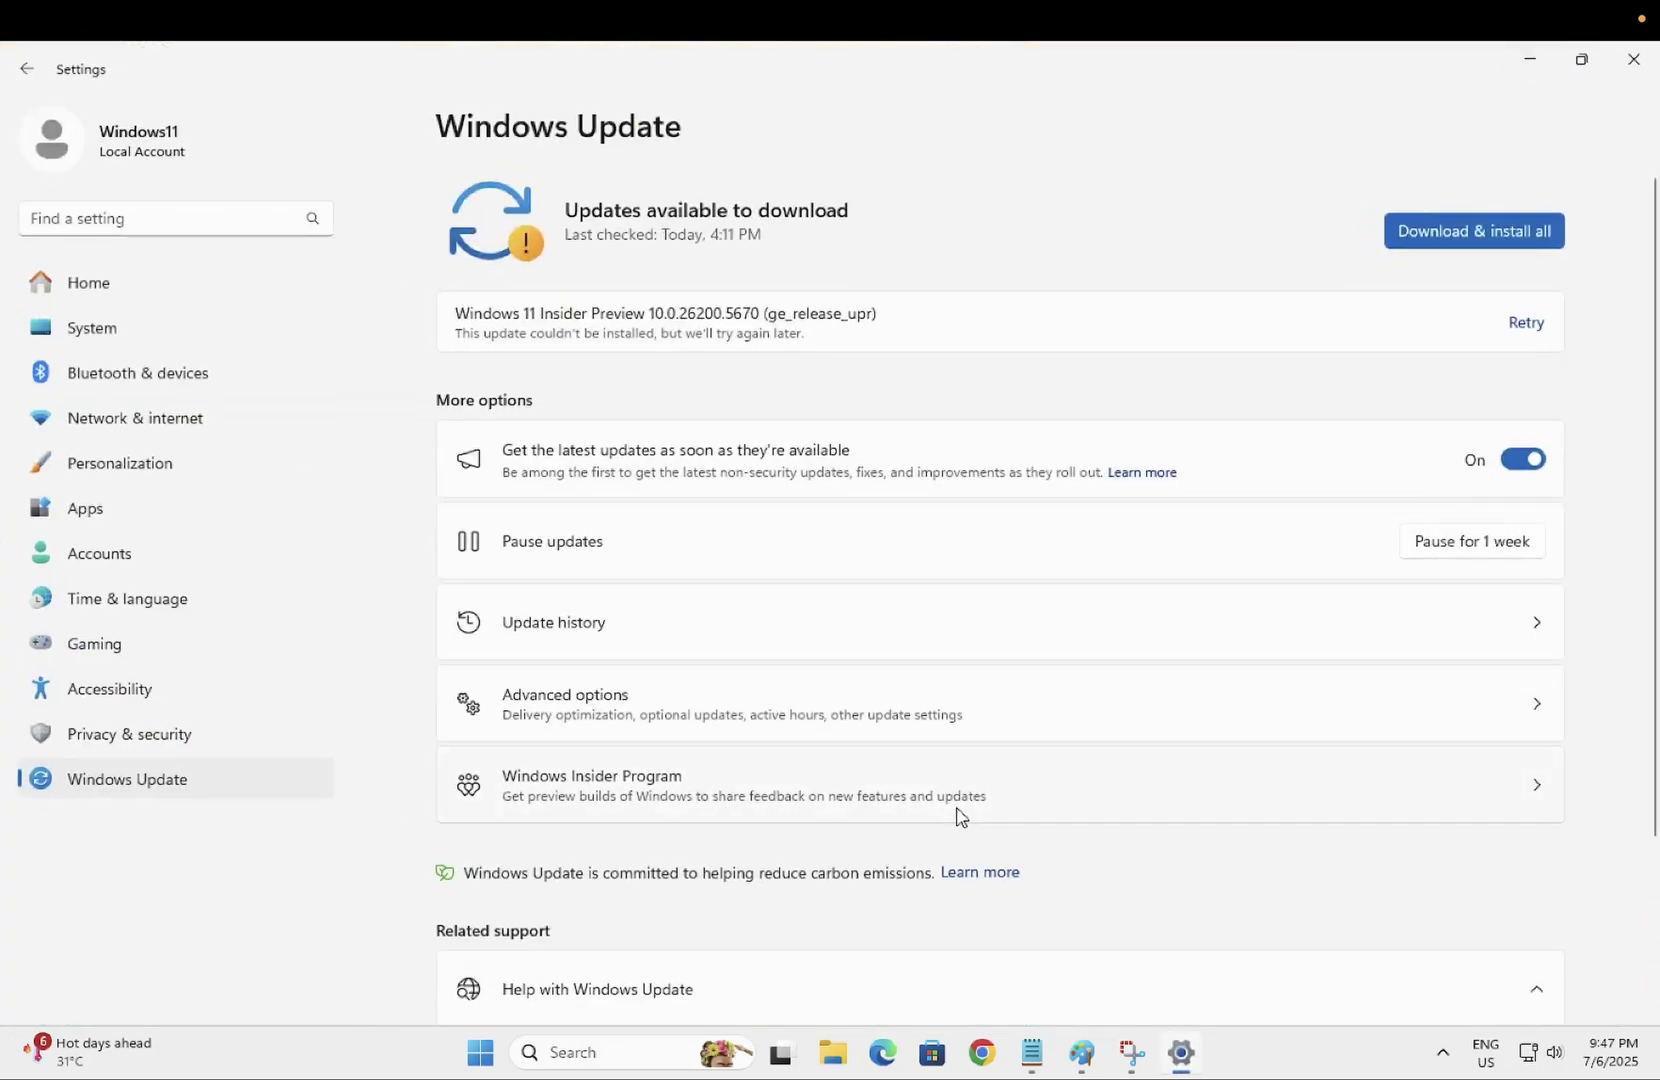
pyautogui.scroll(-2, 801, 593)
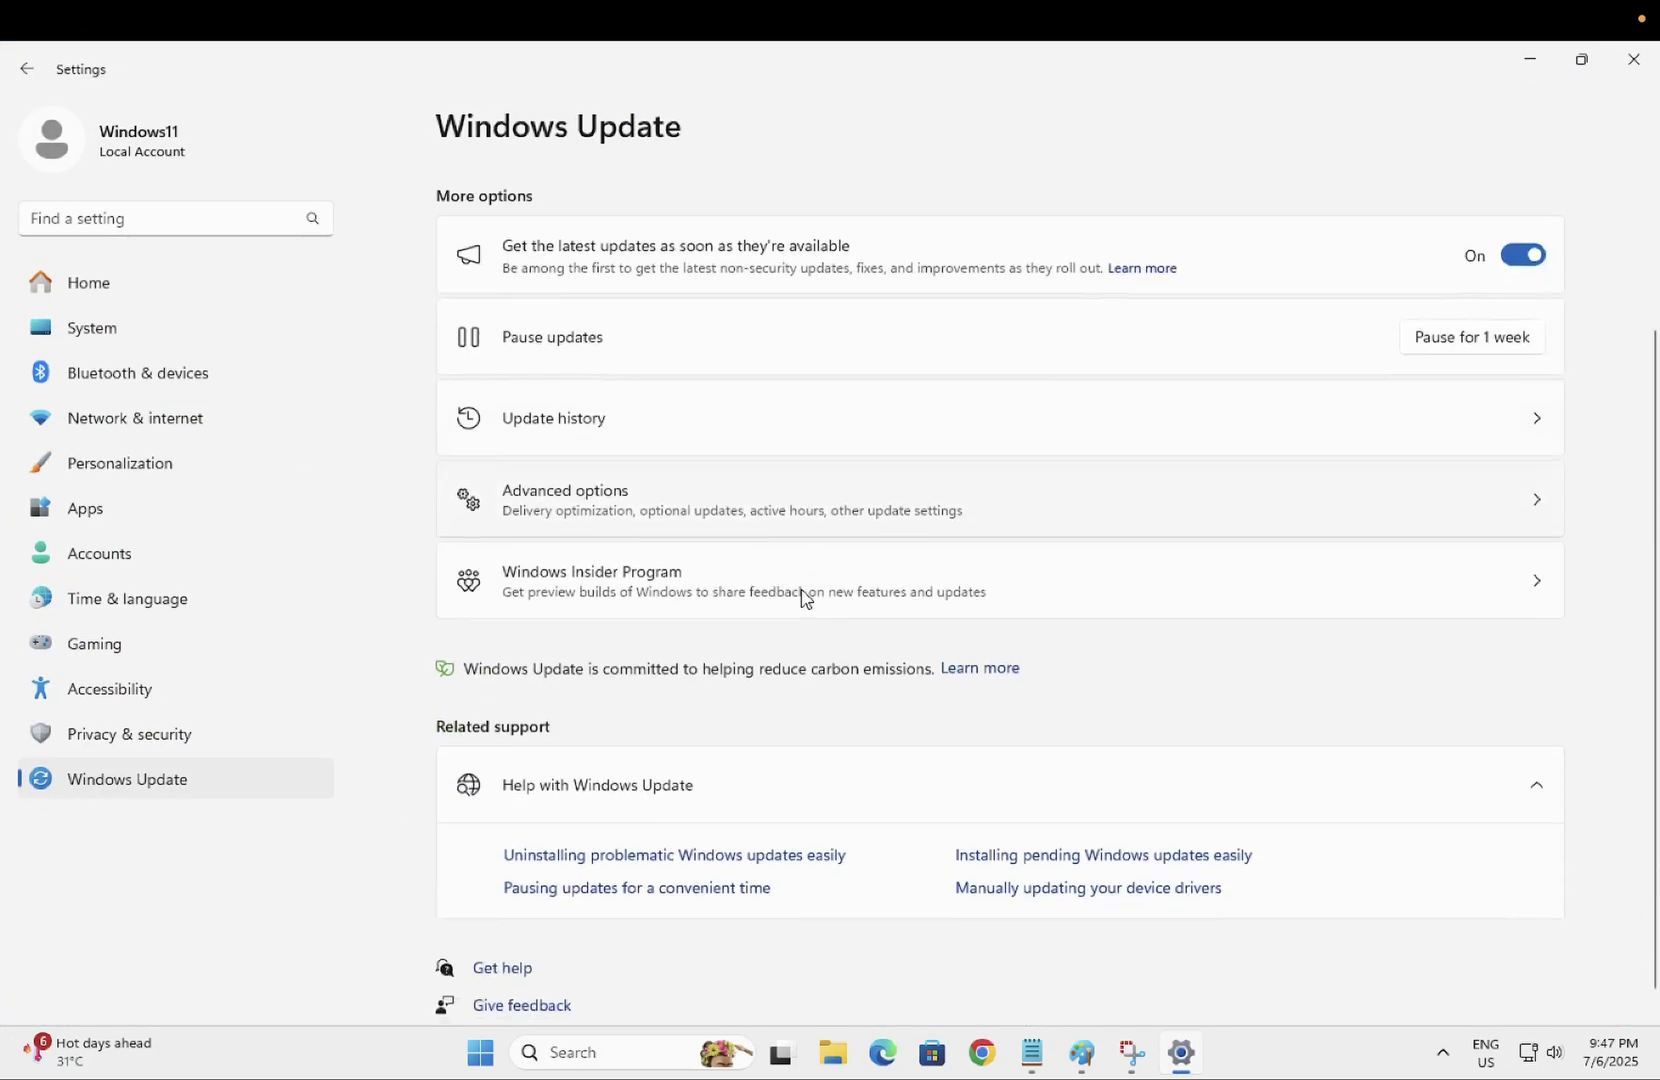
pyautogui.scroll(3, 801, 597)
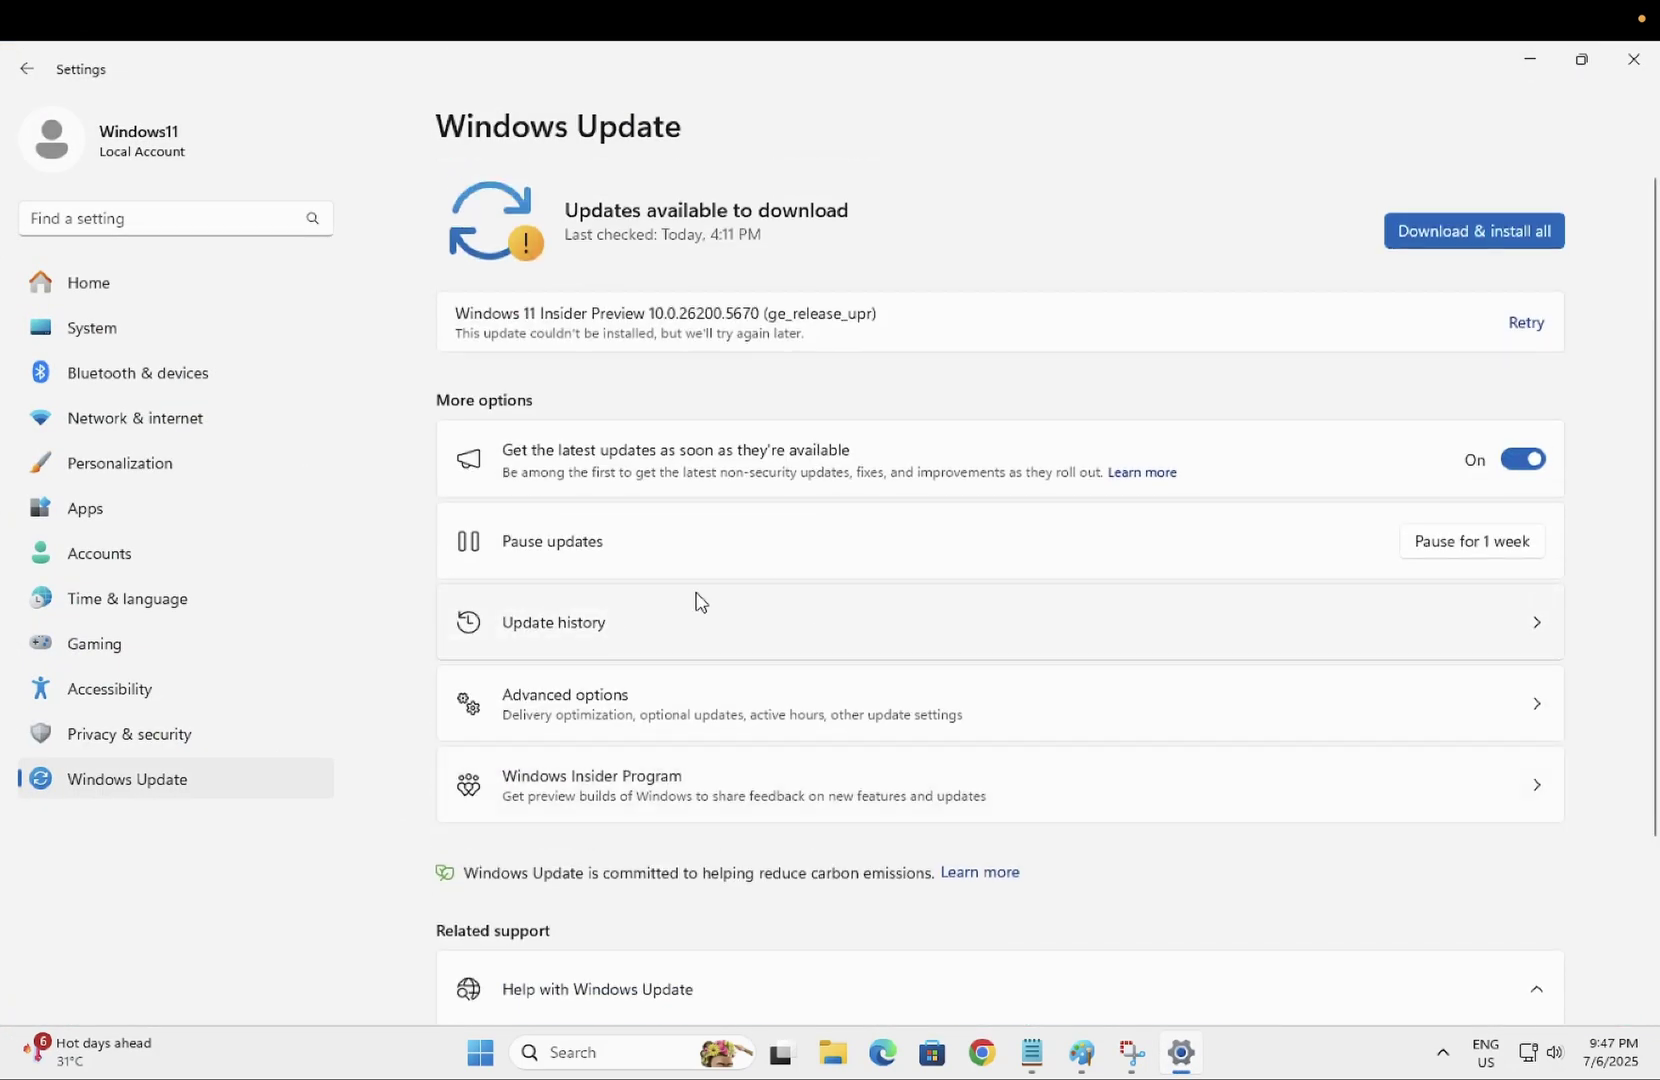
pyautogui.click(140, 560)
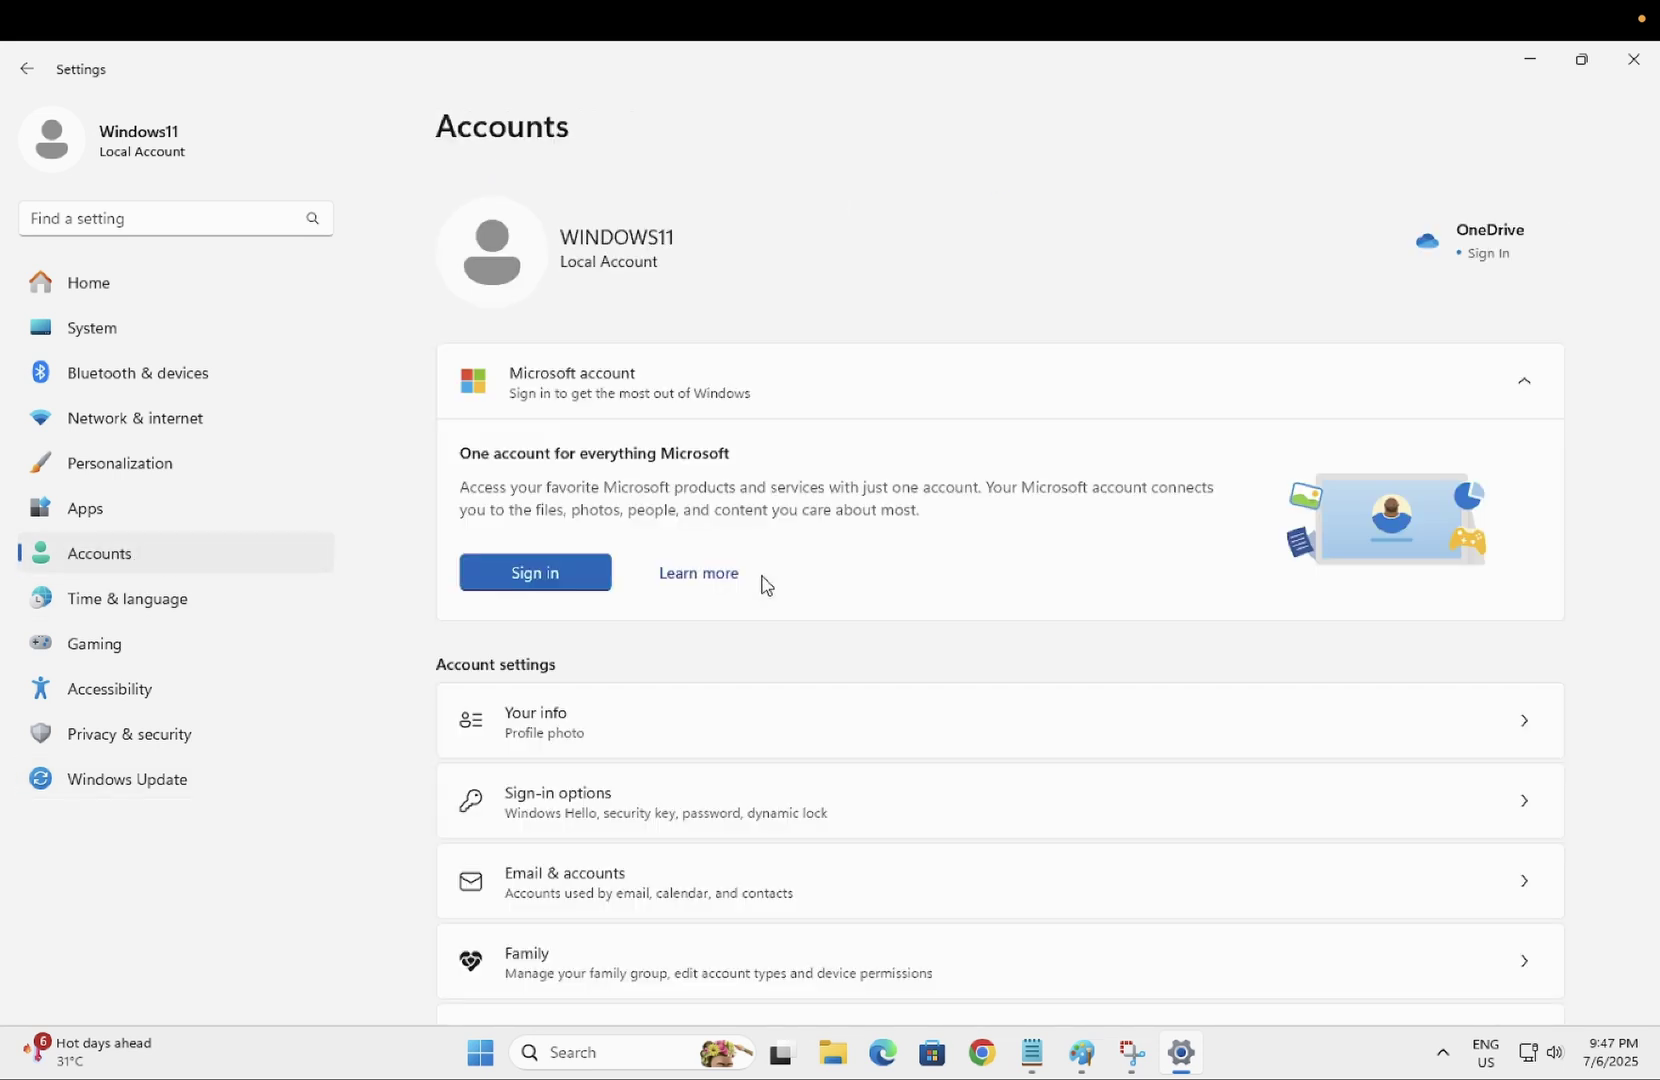